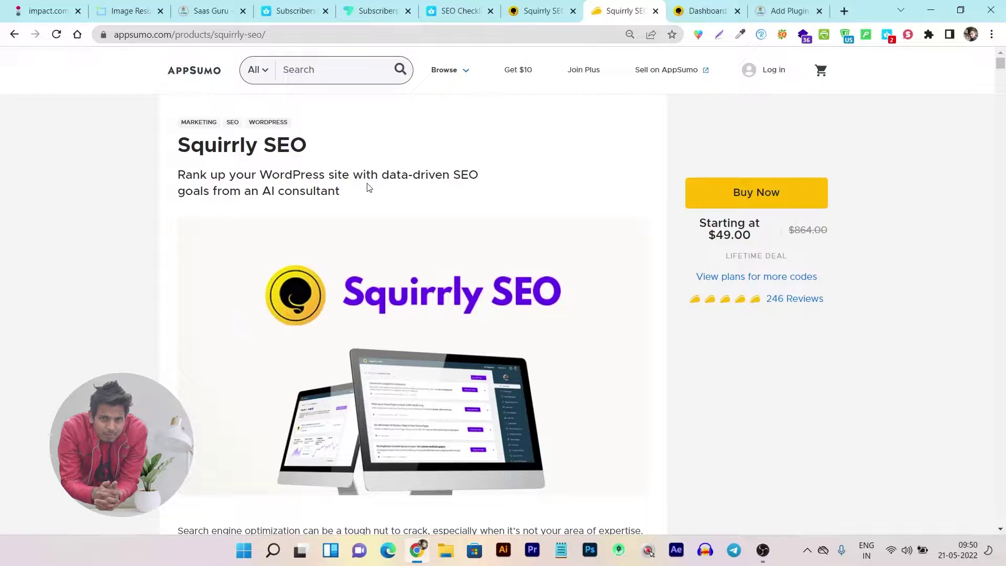
Read through the Squirrly SEO product description on its AppSumo deal page, from the introduction to the Plans and Features section.
scroll(369, 188, down, 6)
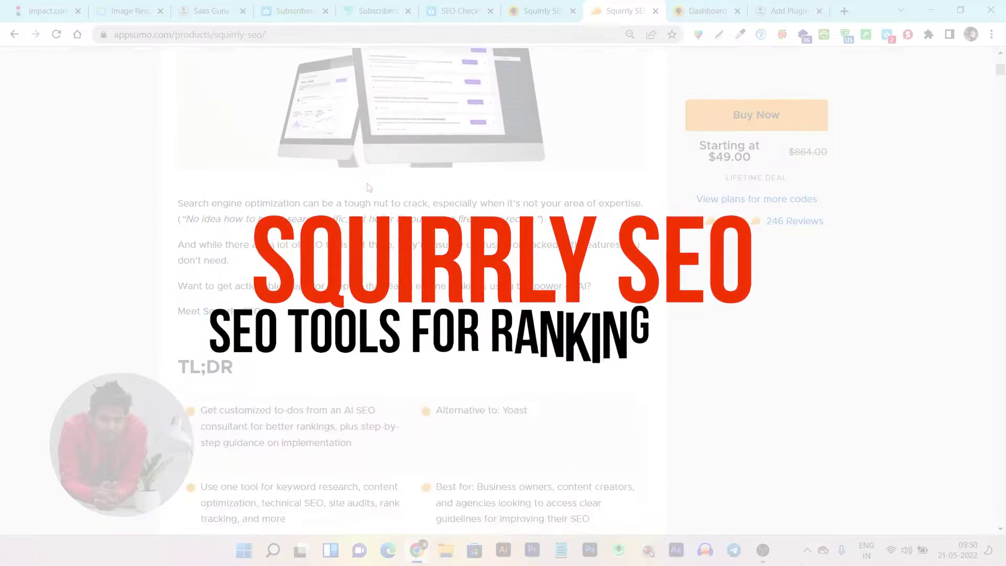
scroll(370, 187, down, 10)
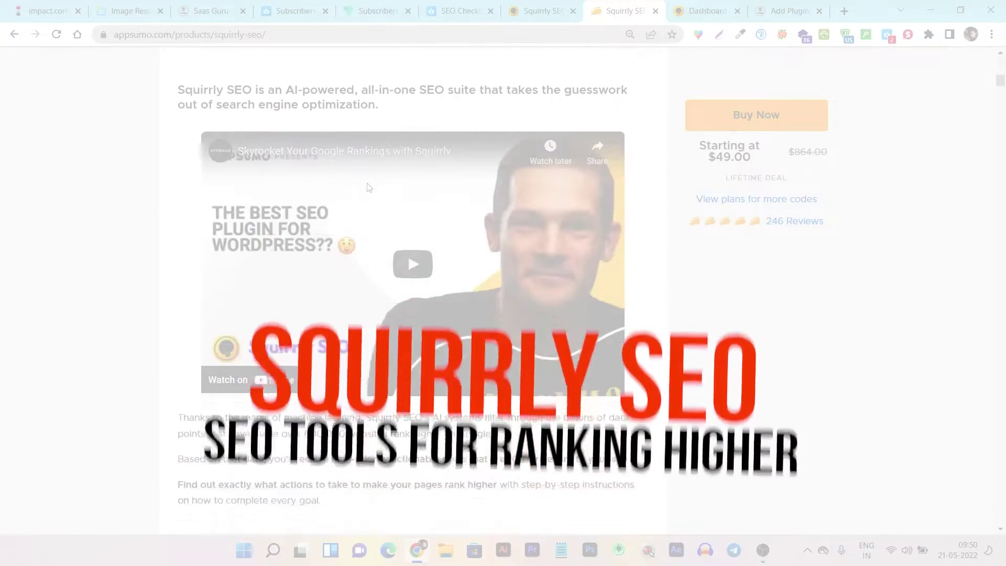
scroll(370, 188, down, 15)
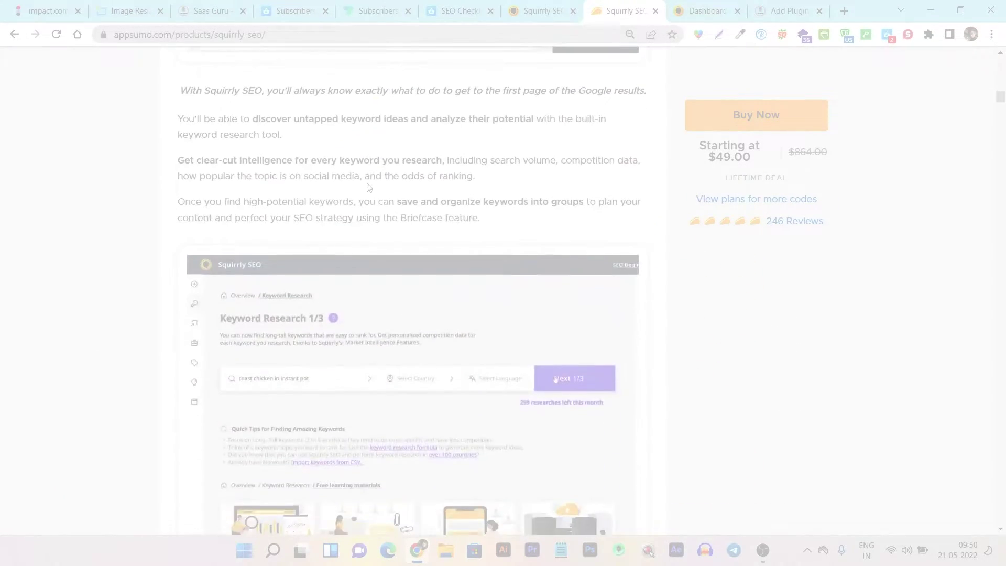
scroll(369, 187, down, 7)
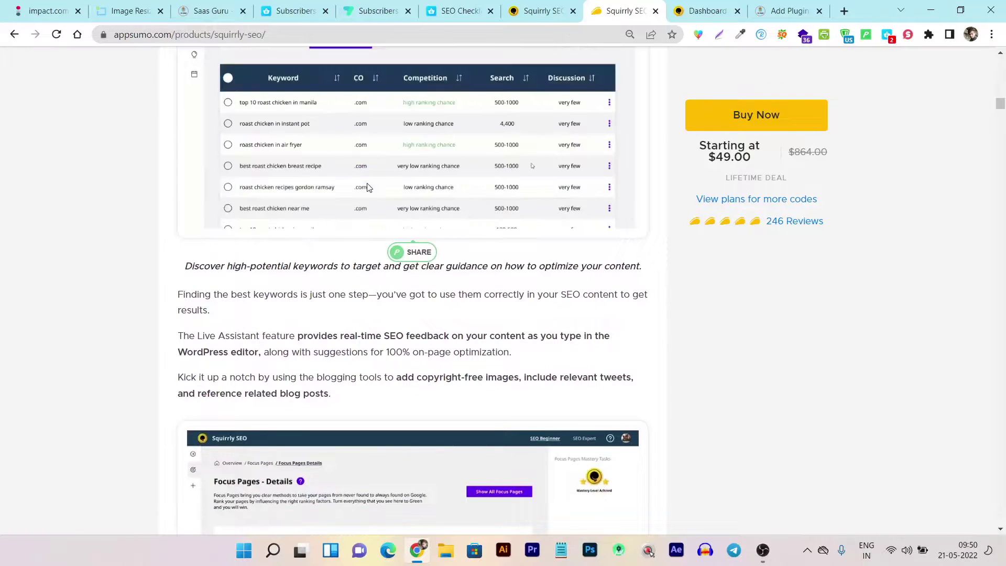
scroll(370, 188, down, 6)
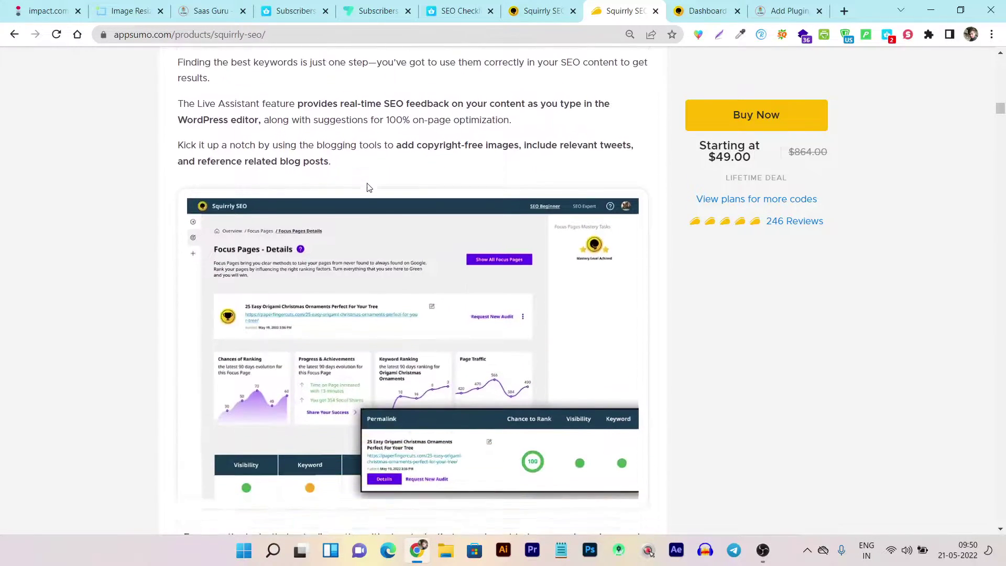
scroll(370, 188, down, 1)
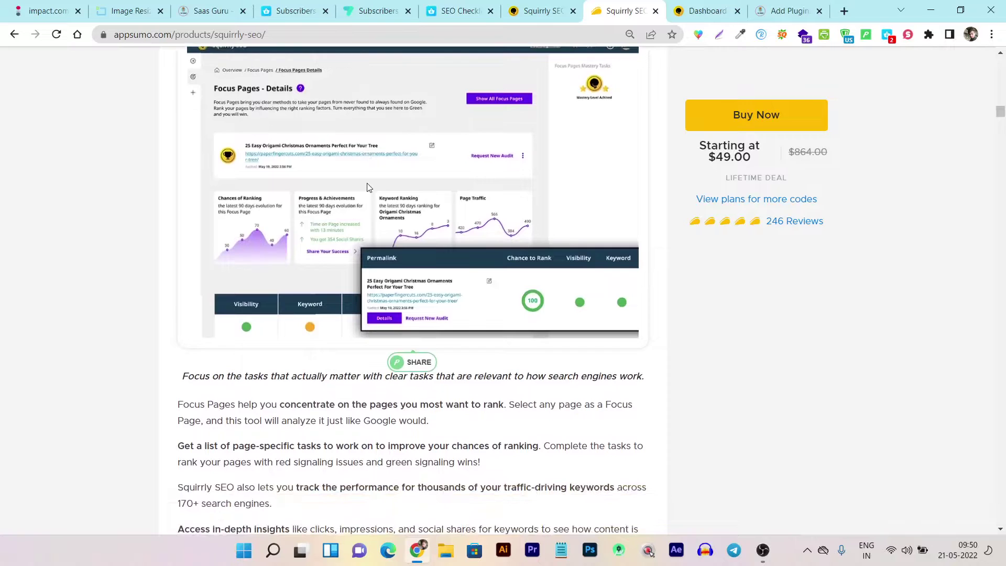
scroll(369, 188, down, 6)
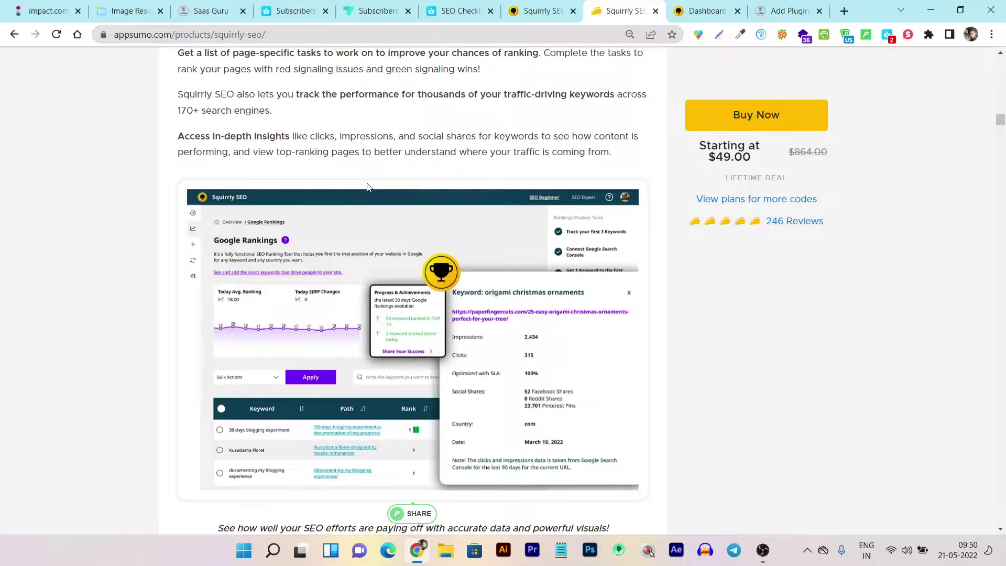
scroll(369, 188, down, 1)
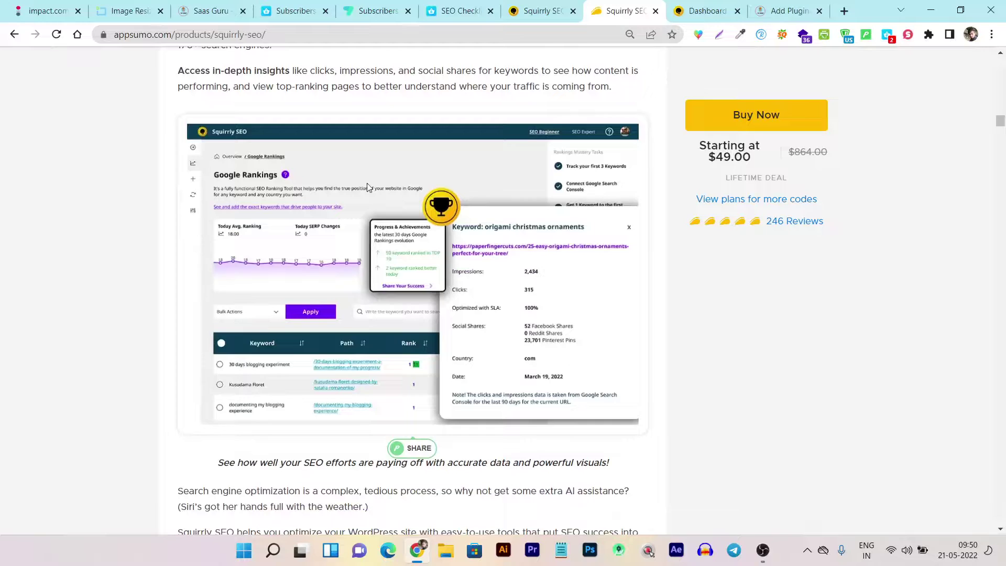
scroll(368, 187, down, 4)
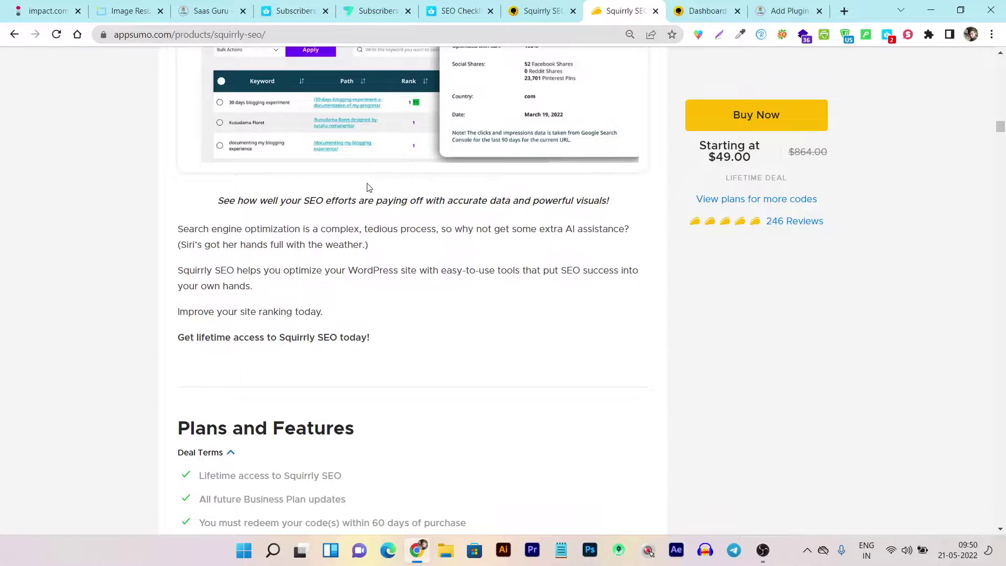
Review the TL;DR summary and the introduction of the Squirrly SEO deal.
scroll(362, 262, up, 10)
scroll(361, 264, down, 2)
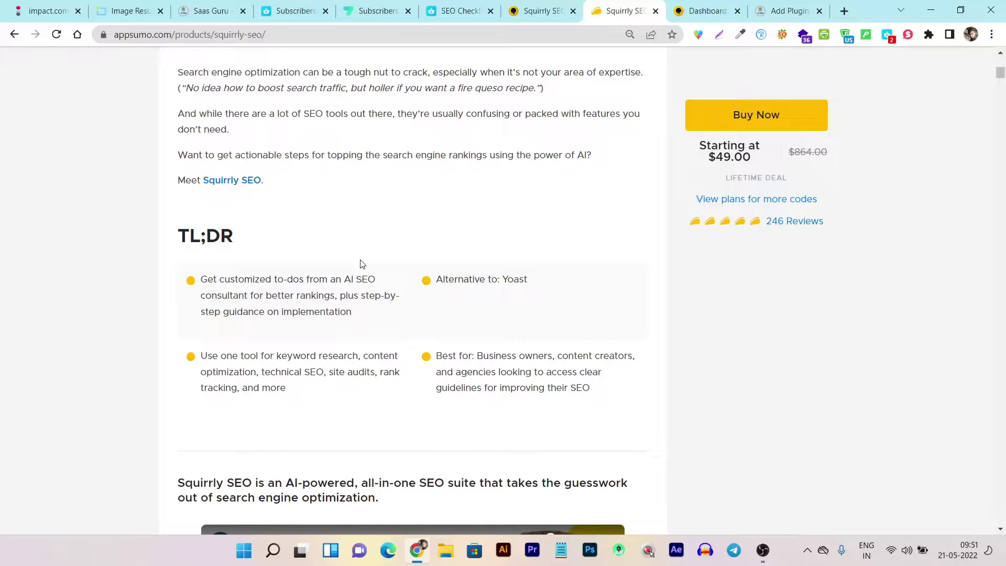
scroll(360, 264, down, 1)
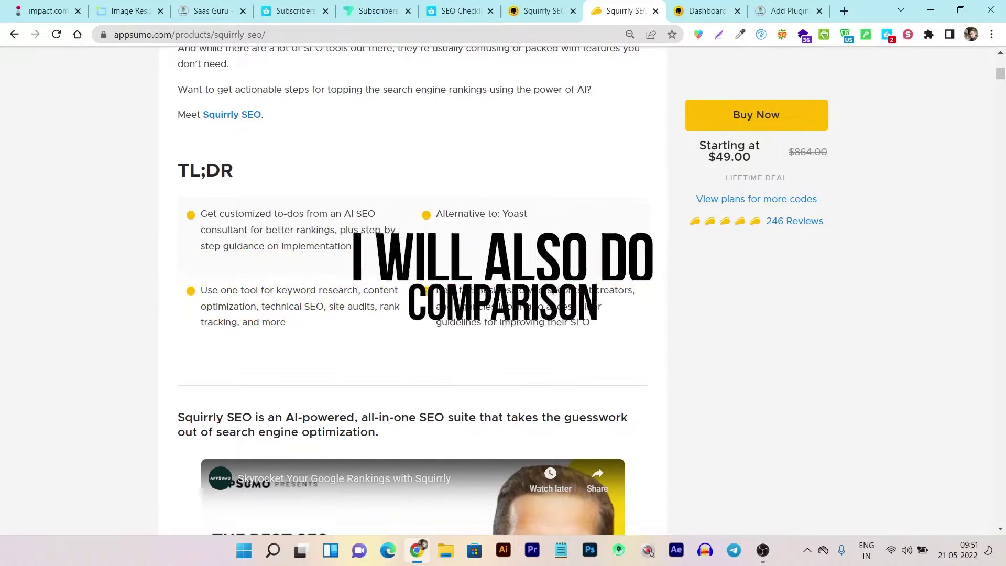
scroll(399, 232, up, 10)
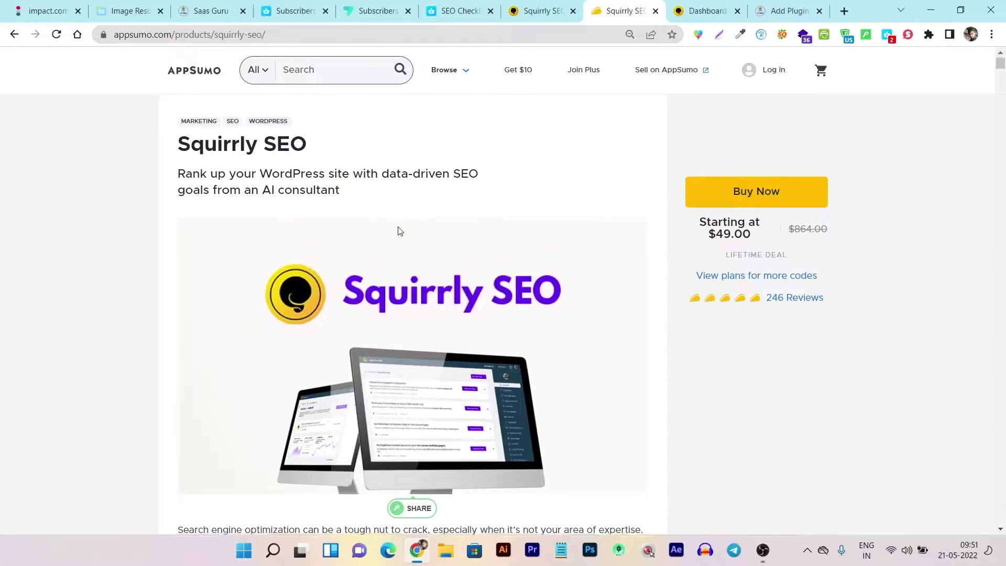
scroll(400, 232, down, 8)
scroll(400, 231, down, 2)
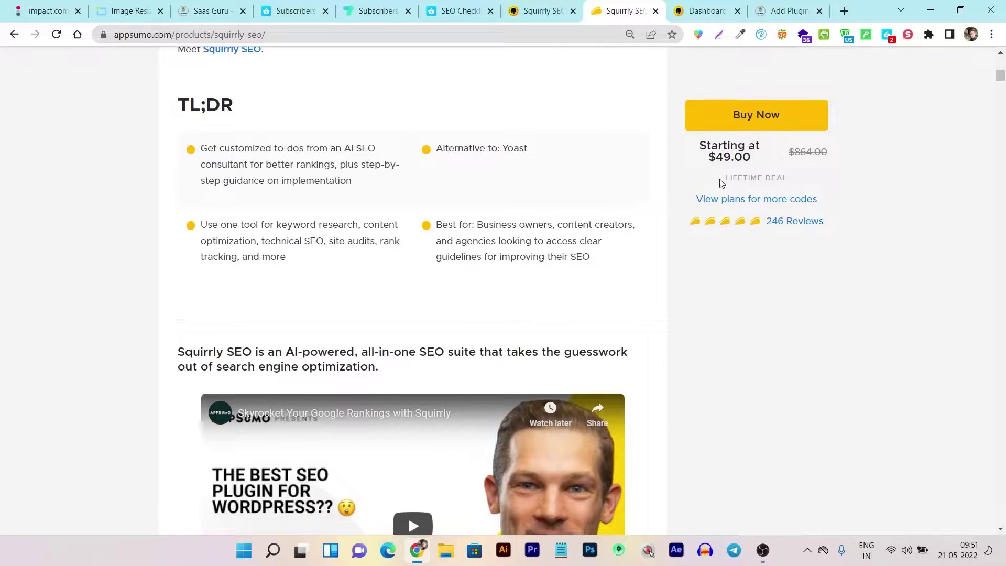
scroll(721, 179, up, 10)
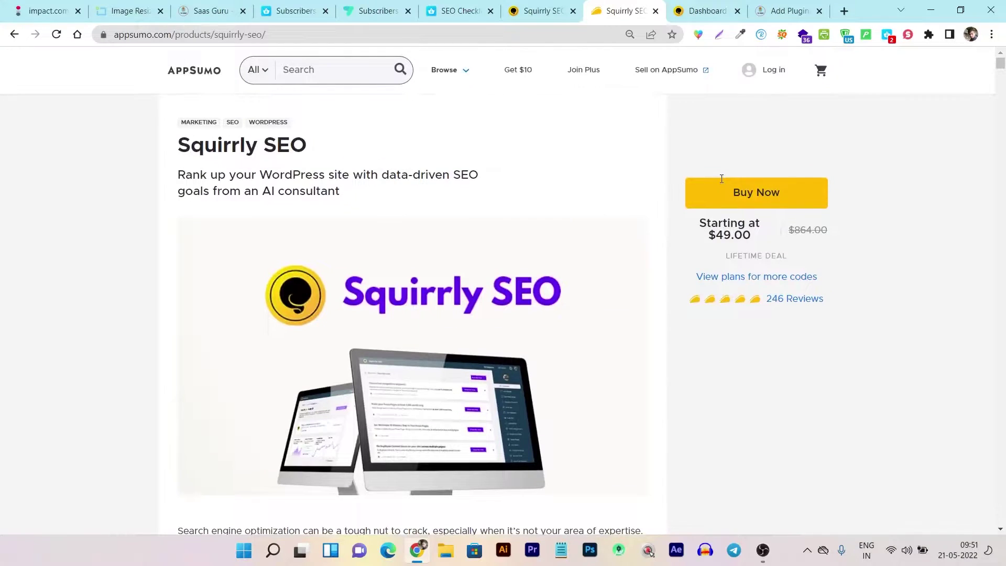
View the plans for more codes and examine the deal terms, included features, and the Single, Double and Multiple plans.
click(723, 278)
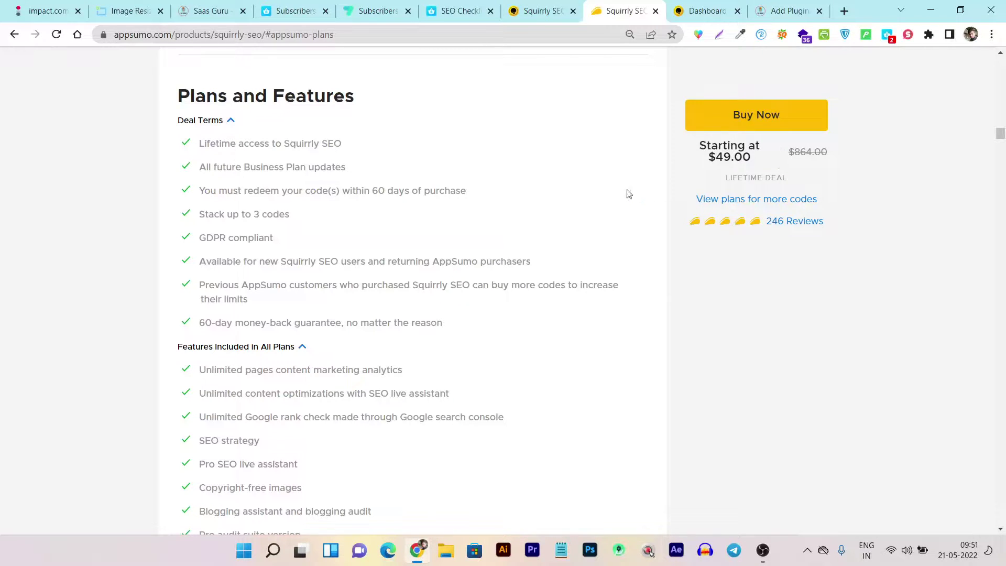
scroll(243, 260, down, 4)
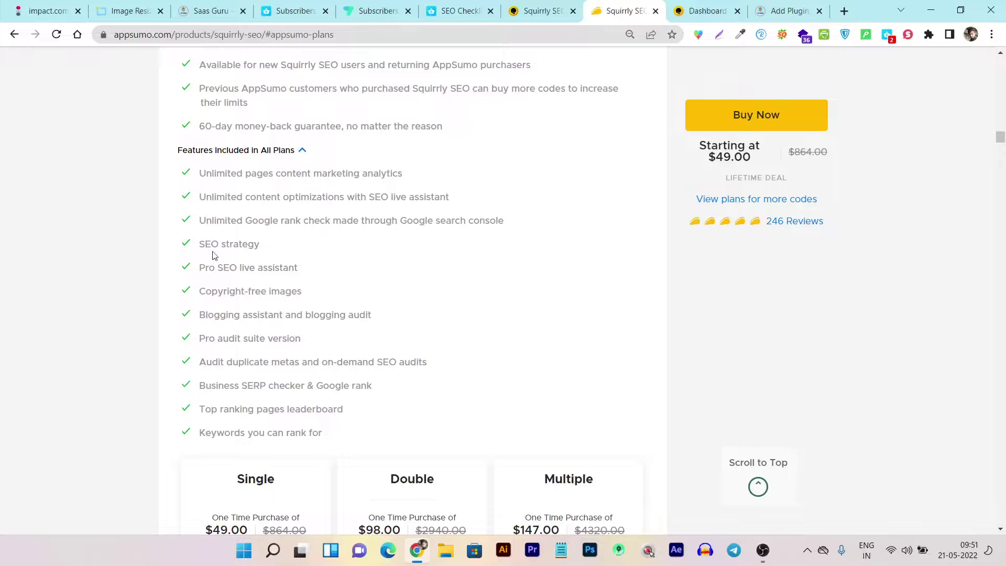
scroll(265, 257, down, 2)
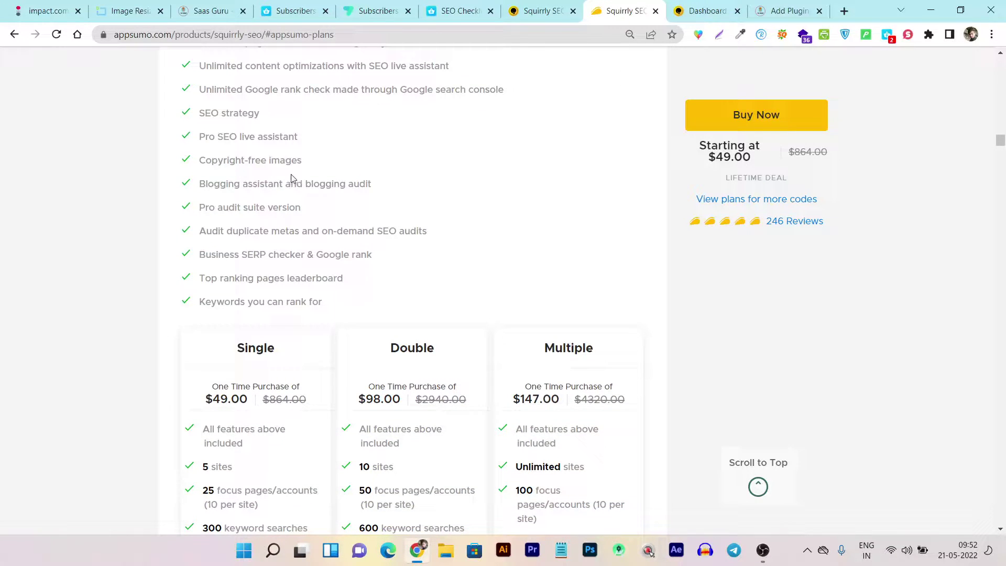
drag(304, 161, 197, 169)
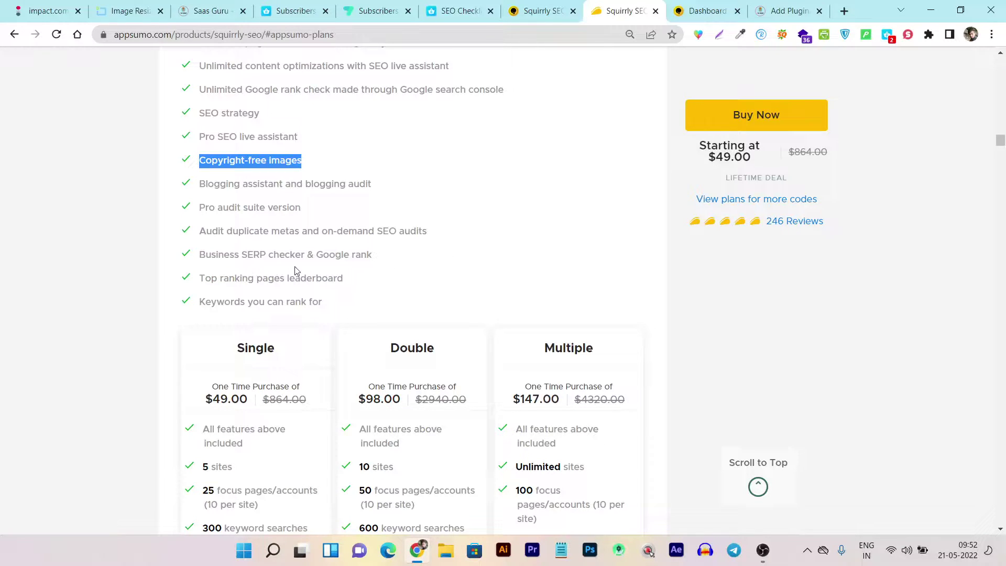
scroll(248, 283, down, 2)
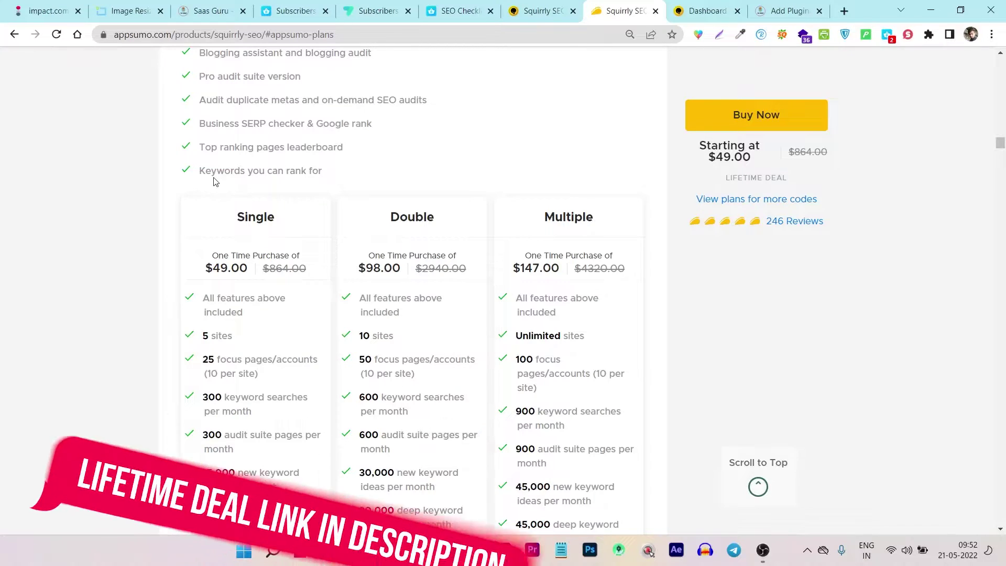
scroll(214, 181, down, 2)
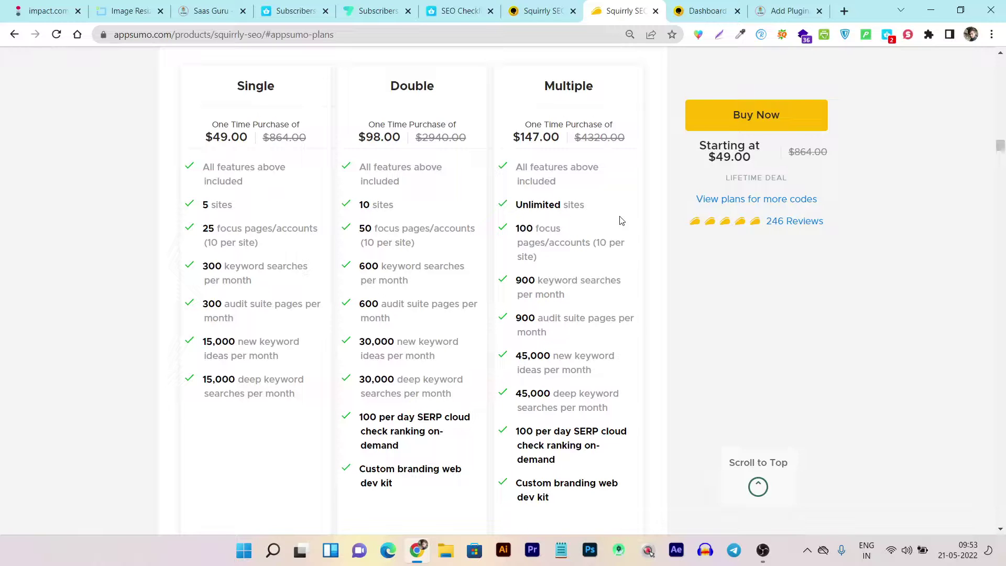
scroll(619, 215, up, 20)
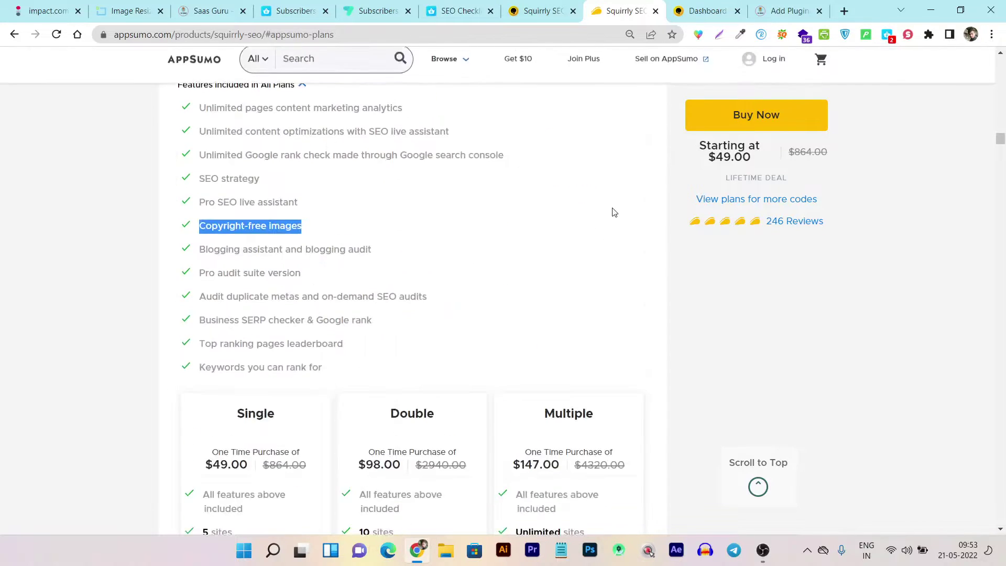
scroll(614, 209, up, 20)
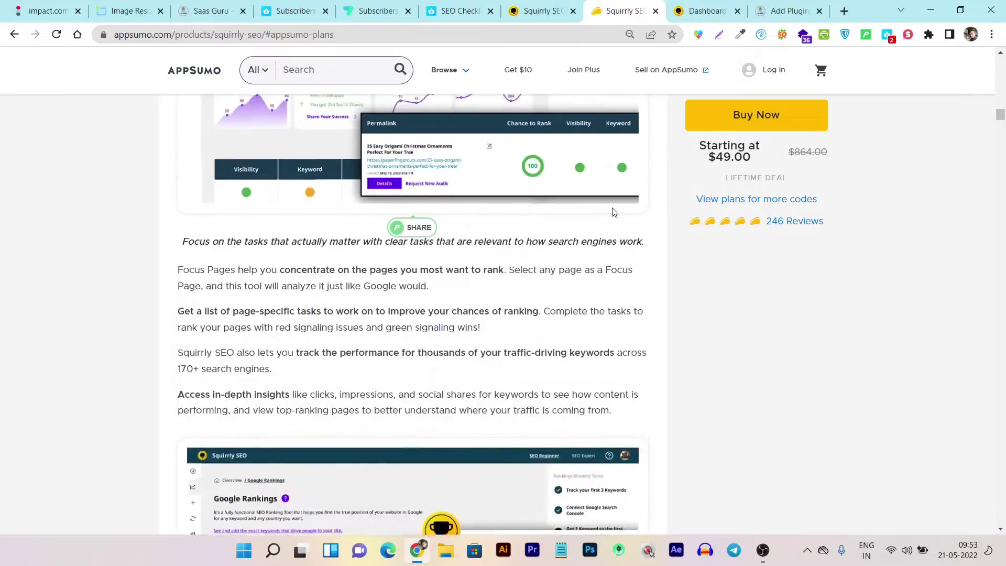
scroll(613, 204, up, 15)
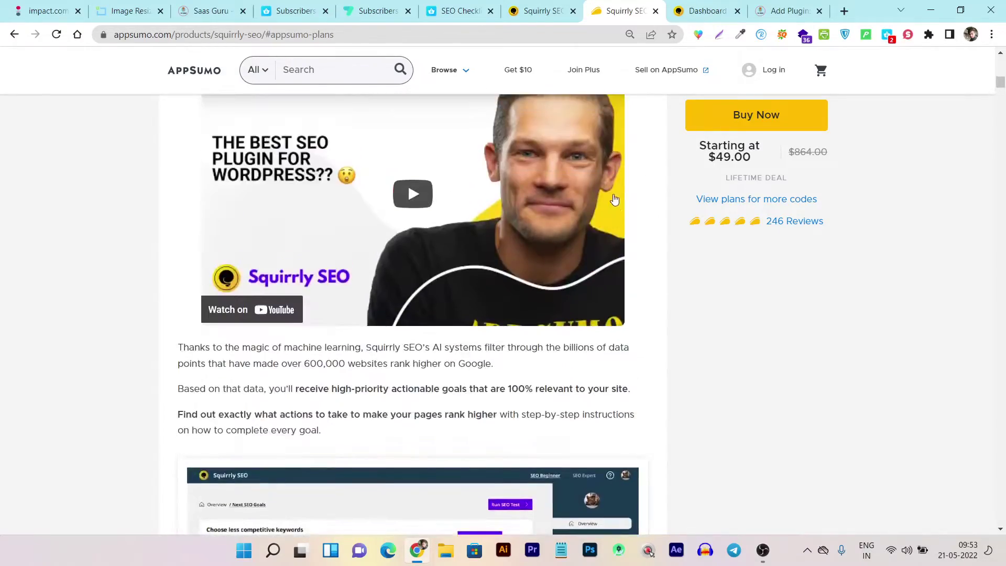
scroll(615, 198, up, 5)
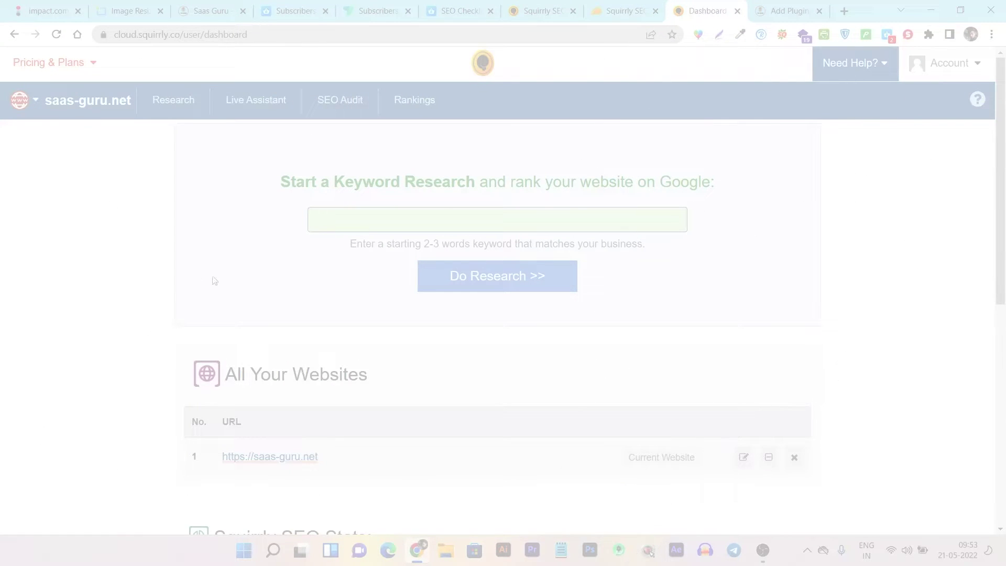
Examine the Squirrly cloud dashboard, including its keyword research form, website list, website switcher and Squirrly SEO Stats.
scroll(215, 267, down, 8)
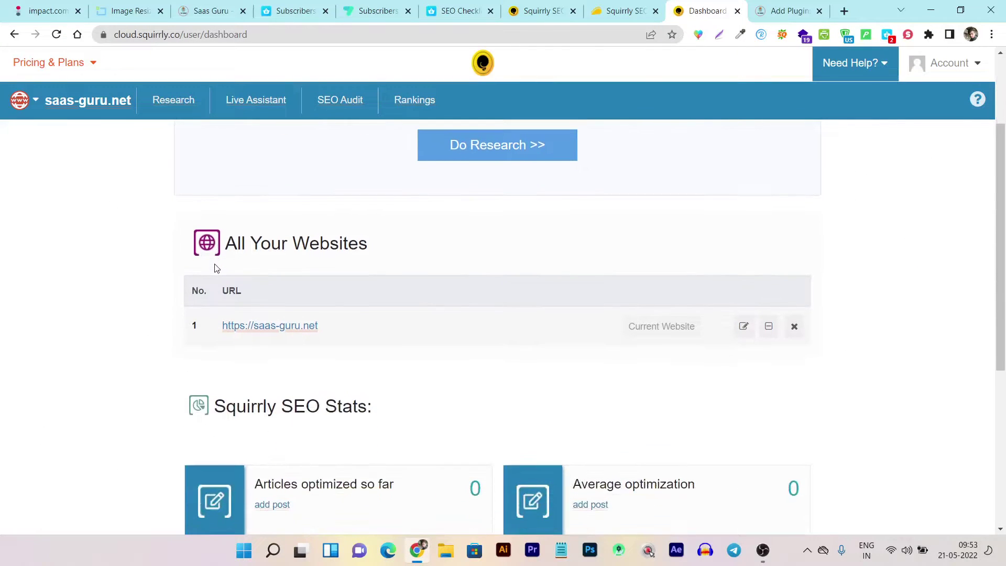
scroll(525, 313, up, 6)
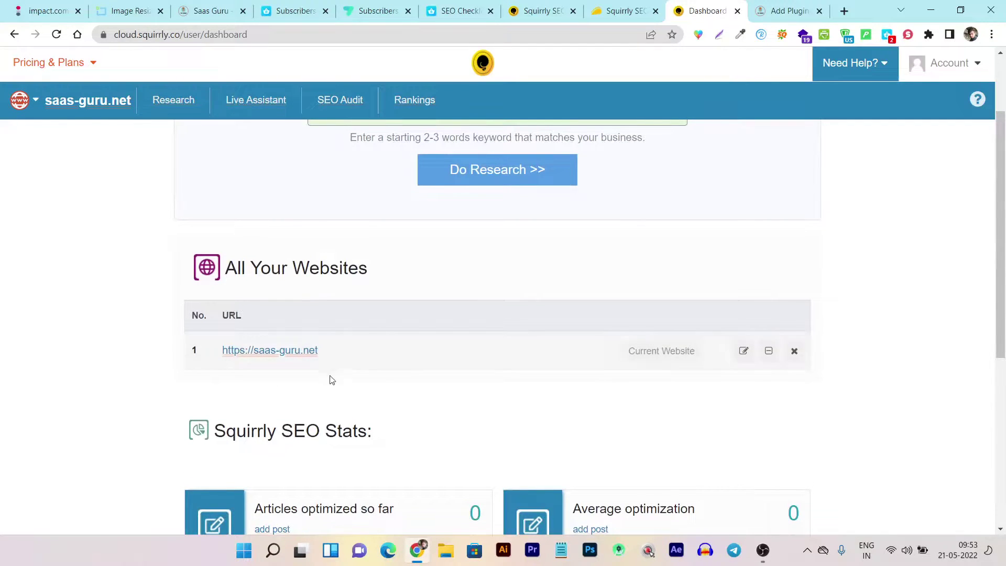
click(34, 104)
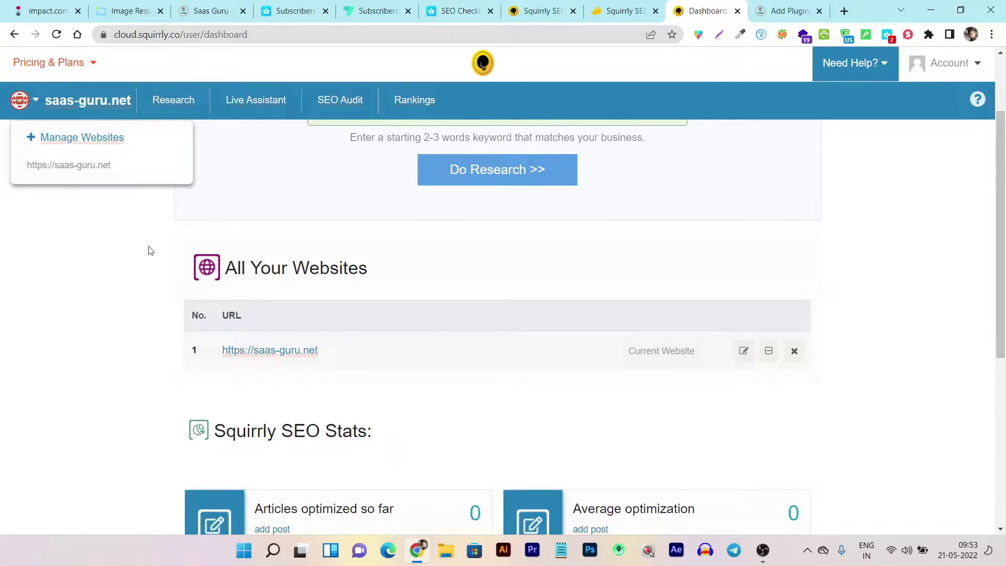
scroll(515, 391, down, 2)
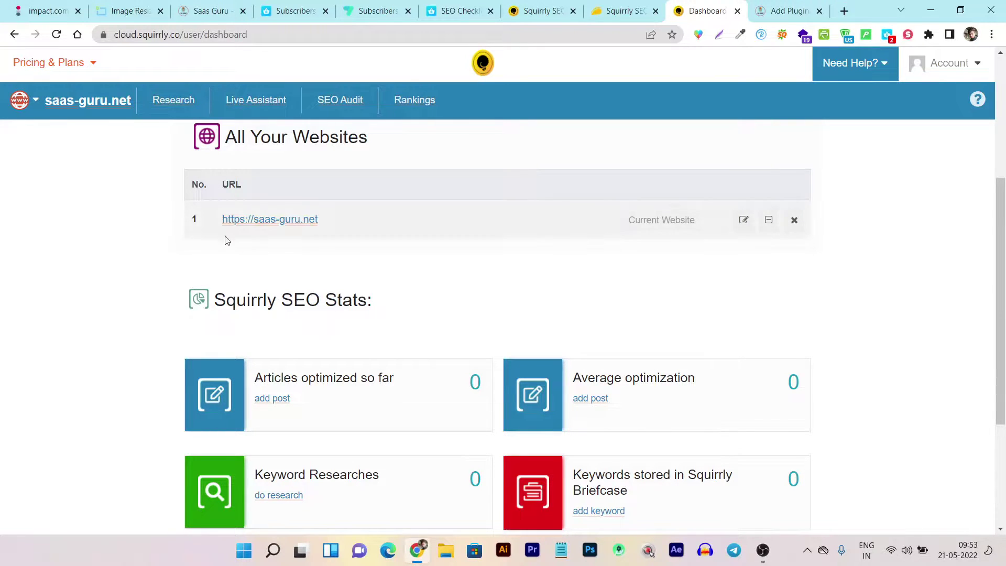
scroll(465, 245, down, 3)
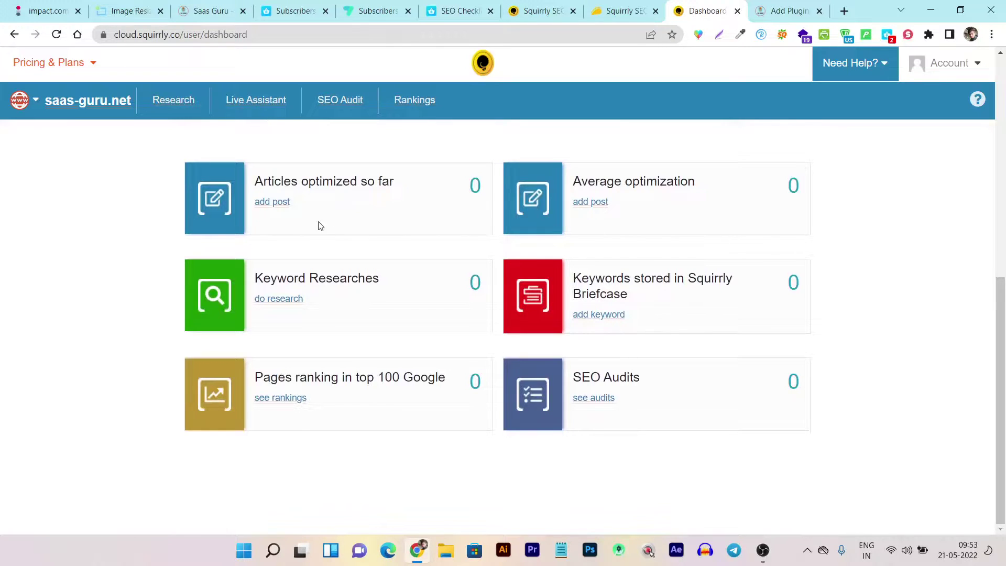
scroll(546, 298, up, 3)
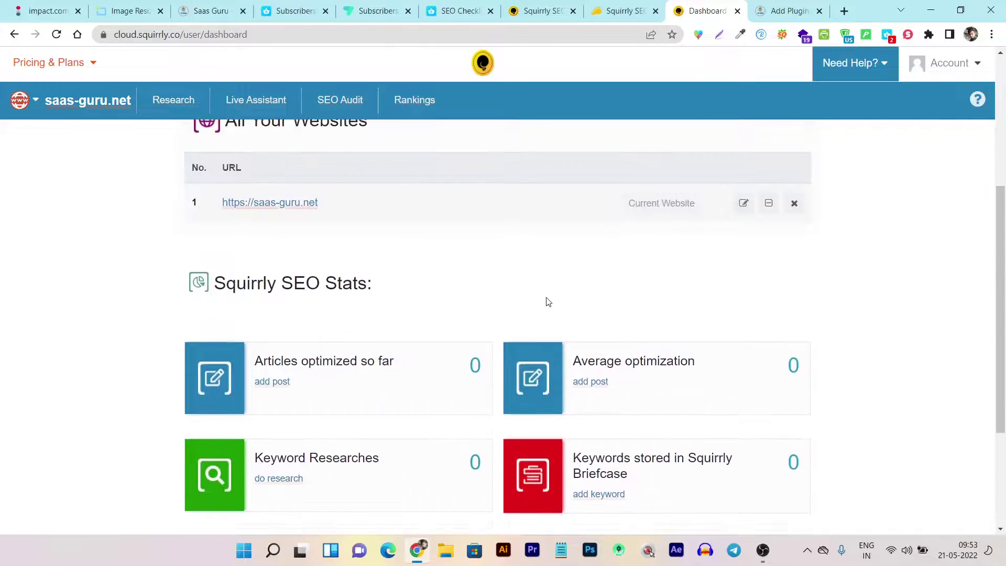
scroll(546, 298, down, 2)
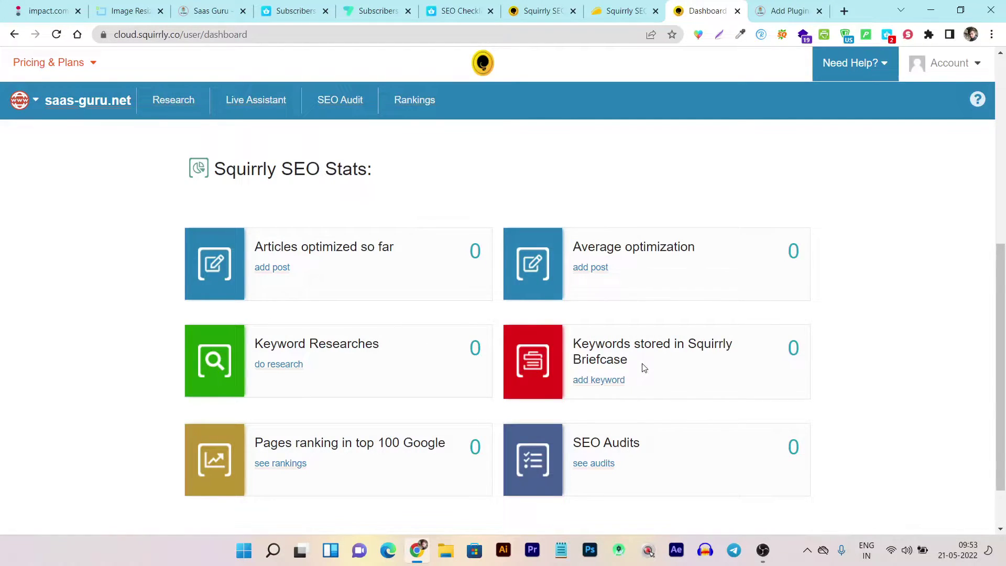
scroll(648, 361, down, 1)
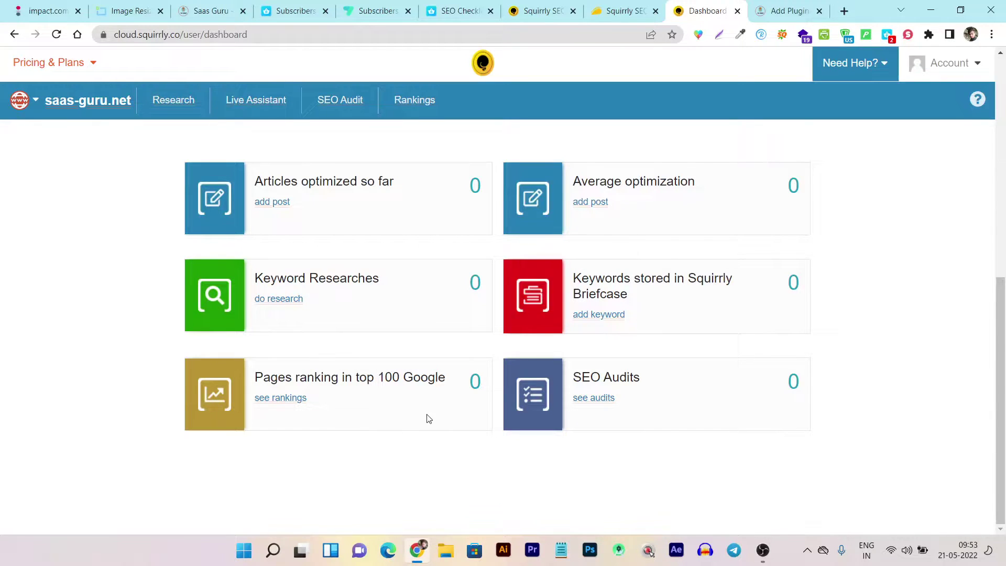
scroll(666, 411, up, 4)
scroll(667, 414, up, 3)
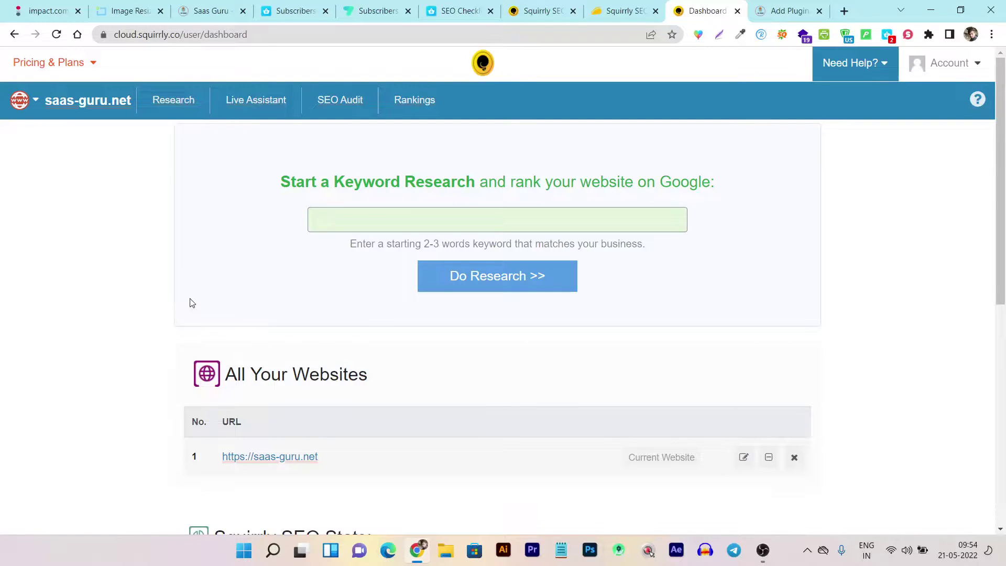
Switch to the WordPress Add Plugins page and look over the plugin results for "squirrly seo".
click(792, 10)
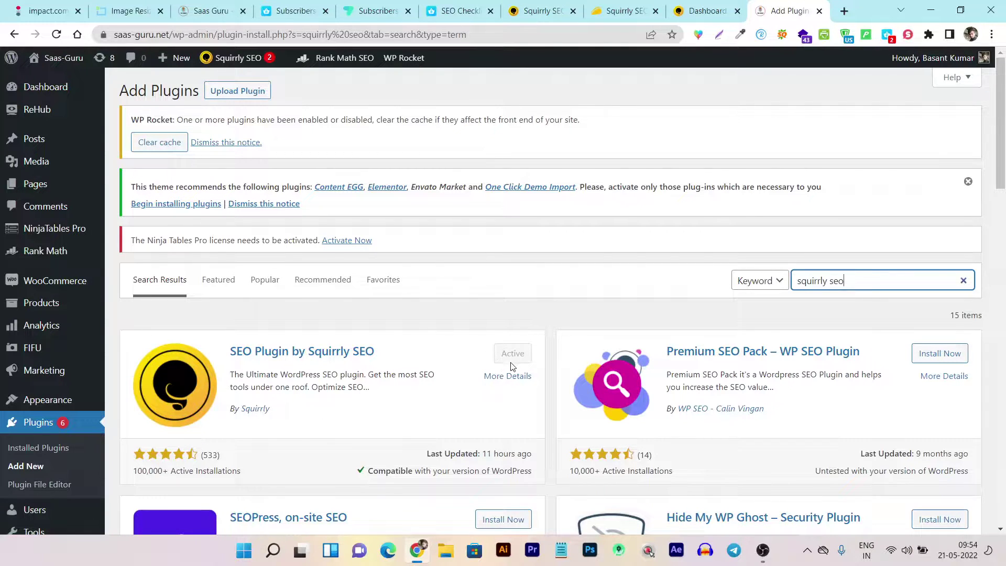
scroll(449, 354, down, 3)
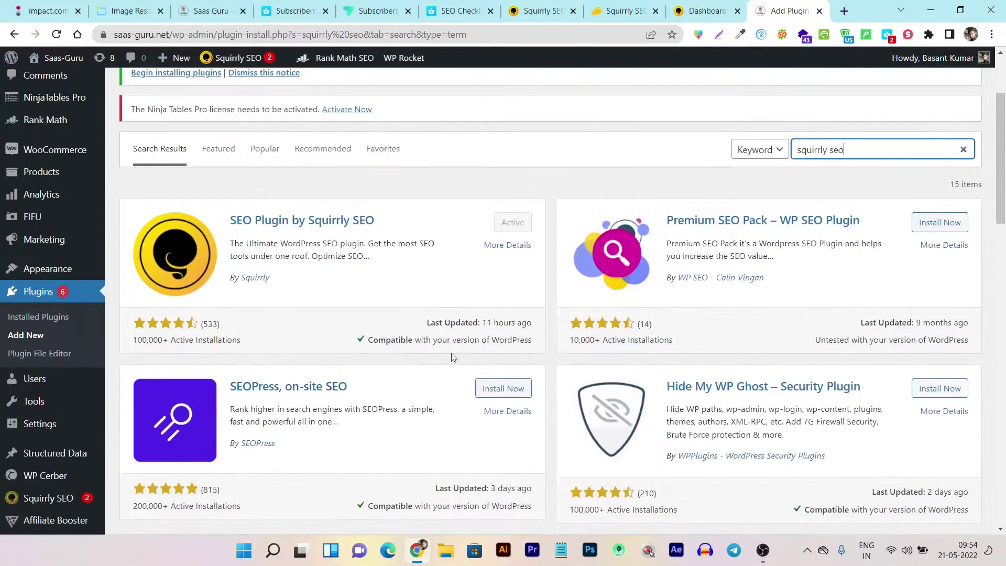
Switch back to the Squirrly cloud dashboard and look over its website list and SEO stats.
scroll(764, 258, up, 3)
click(708, 9)
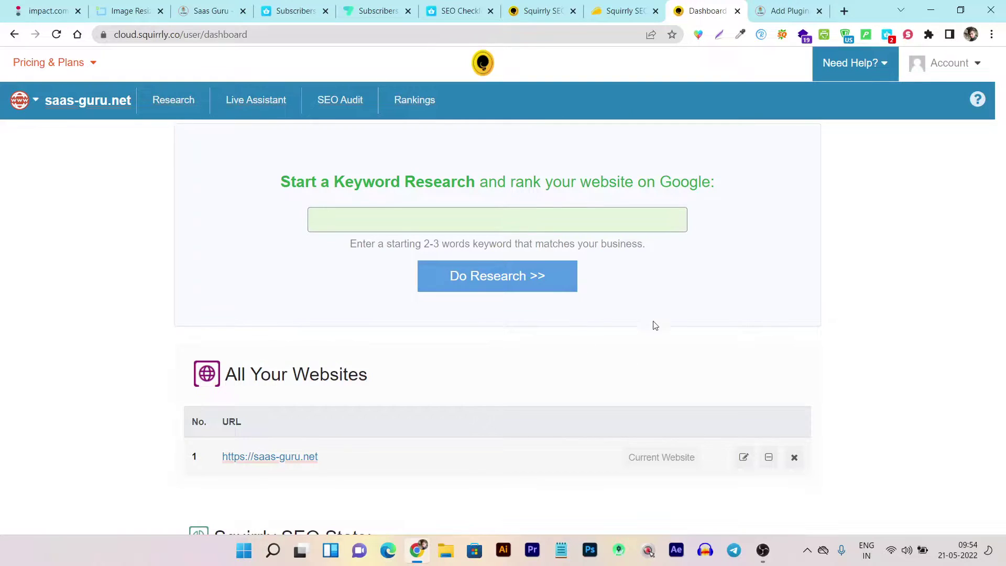
scroll(654, 315, down, 3)
click(143, 33)
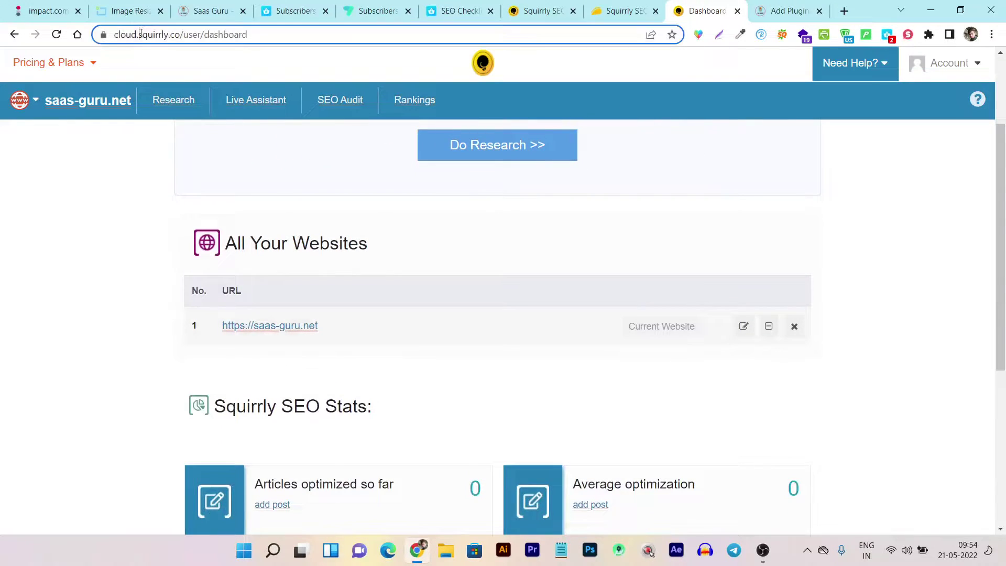
Return to the WordPress admin, open the Squirrly SEO plugin's Overview page and examine its Next SEO Goals.
click(786, 7)
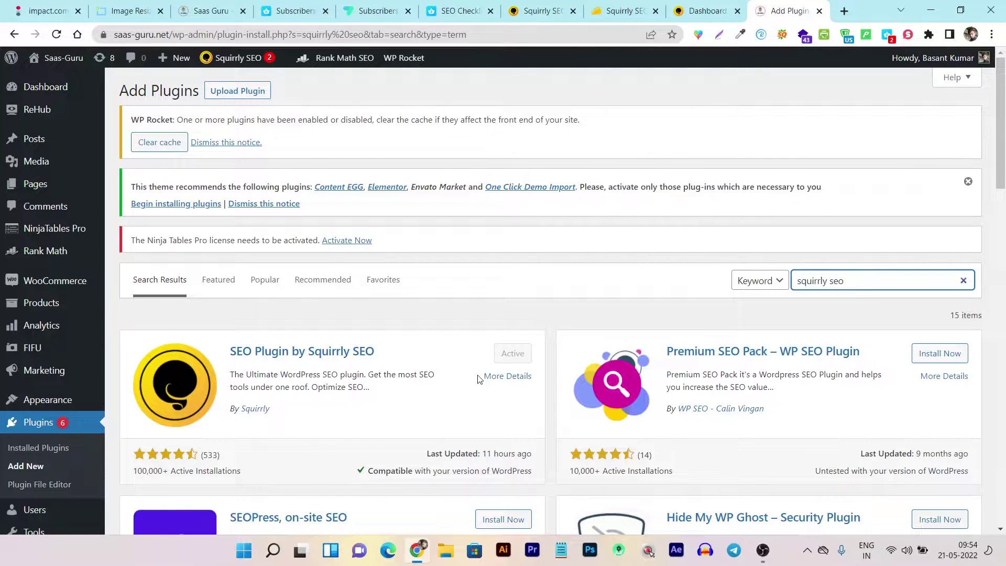
scroll(51, 425, down, 2)
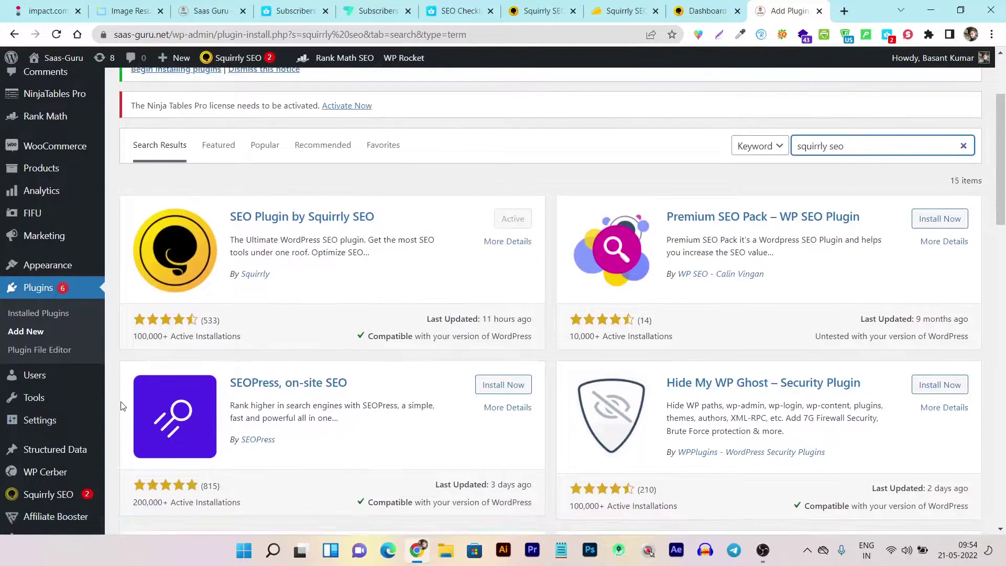
scroll(113, 406, down, 3)
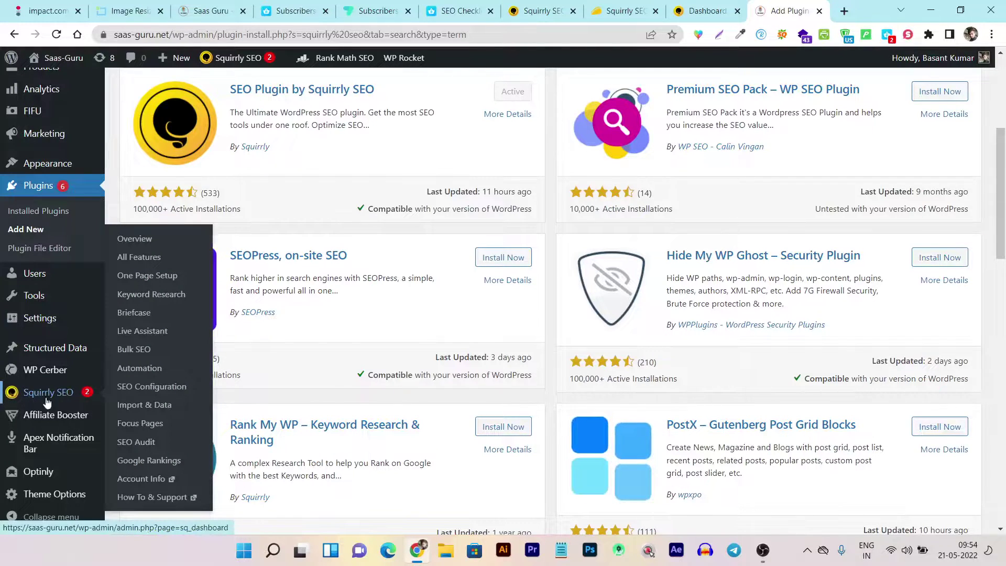
click(138, 241)
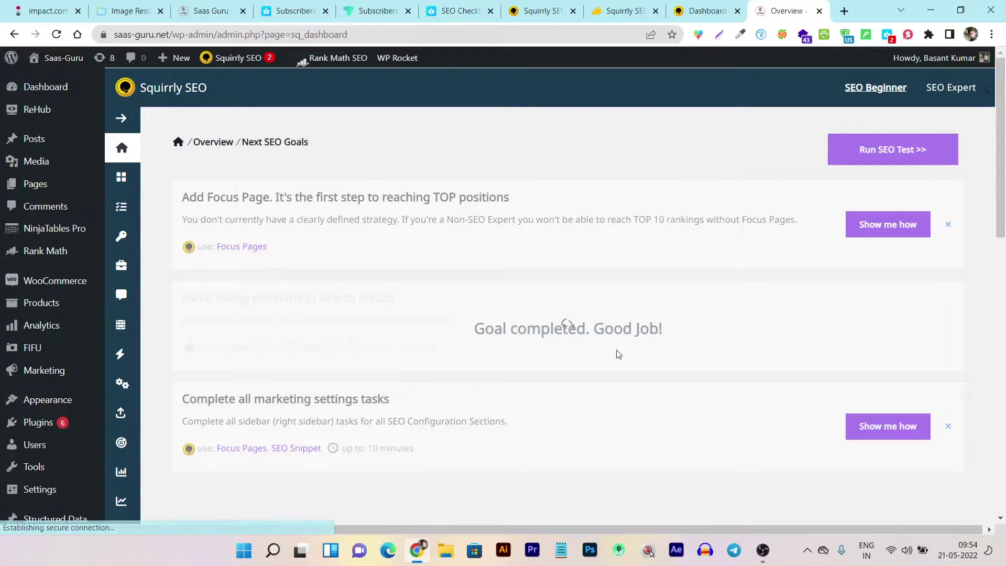
scroll(507, 350, down, 5)
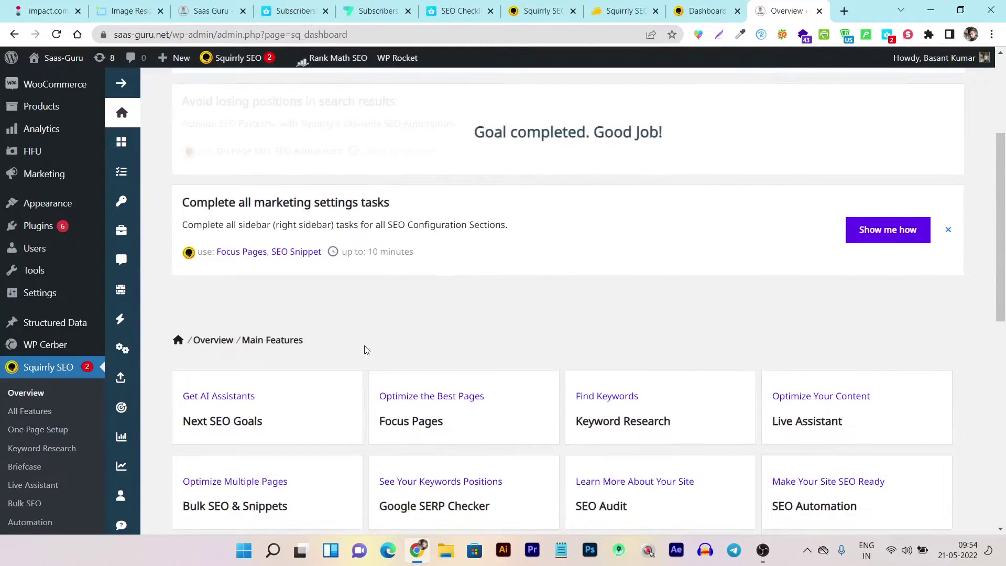
scroll(363, 346, up, 5)
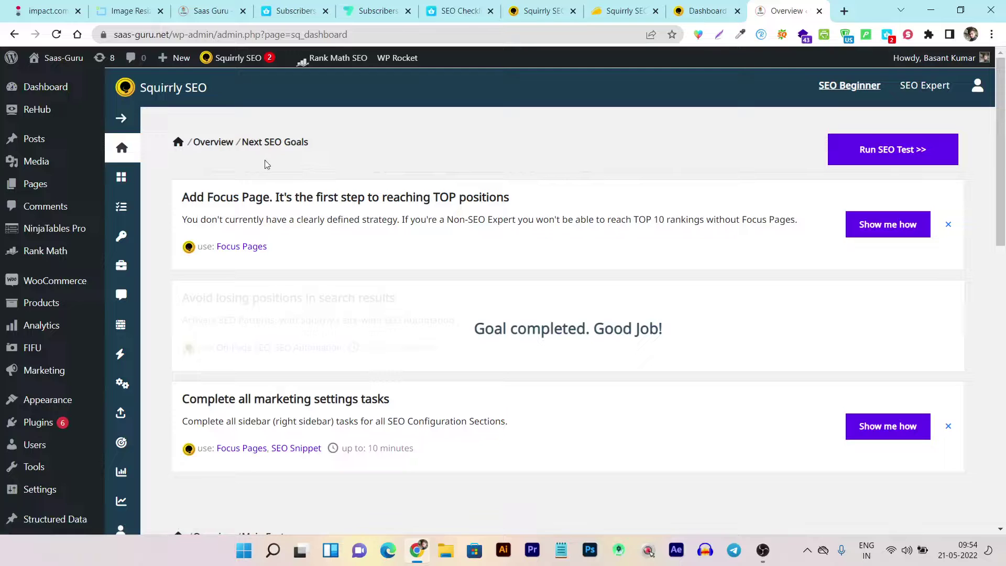
scroll(370, 177, down, 5)
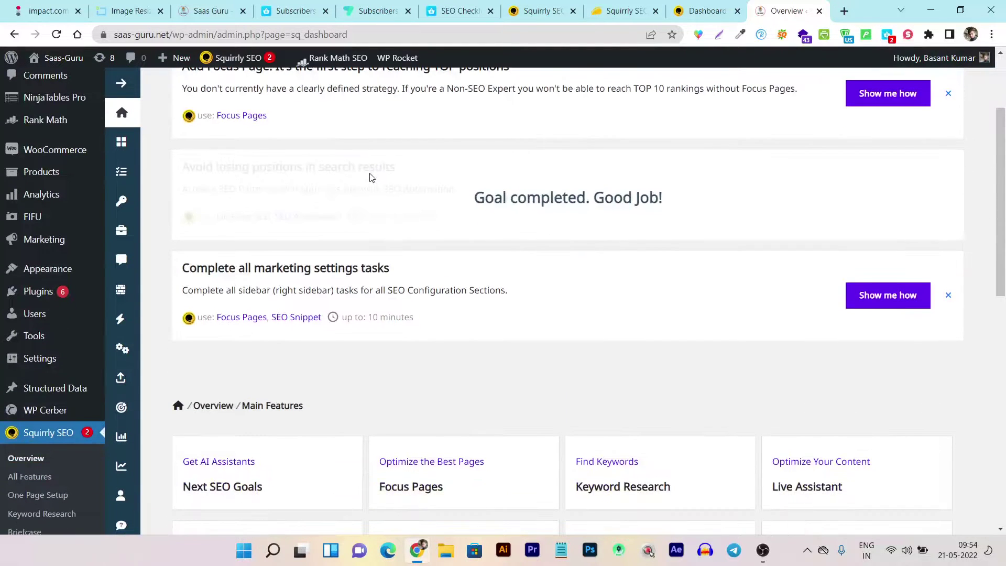
Examine the Main Features, 14 Days Journey and Free Learning Materials sections of the plugin's Overview page.
scroll(370, 181, down, 1)
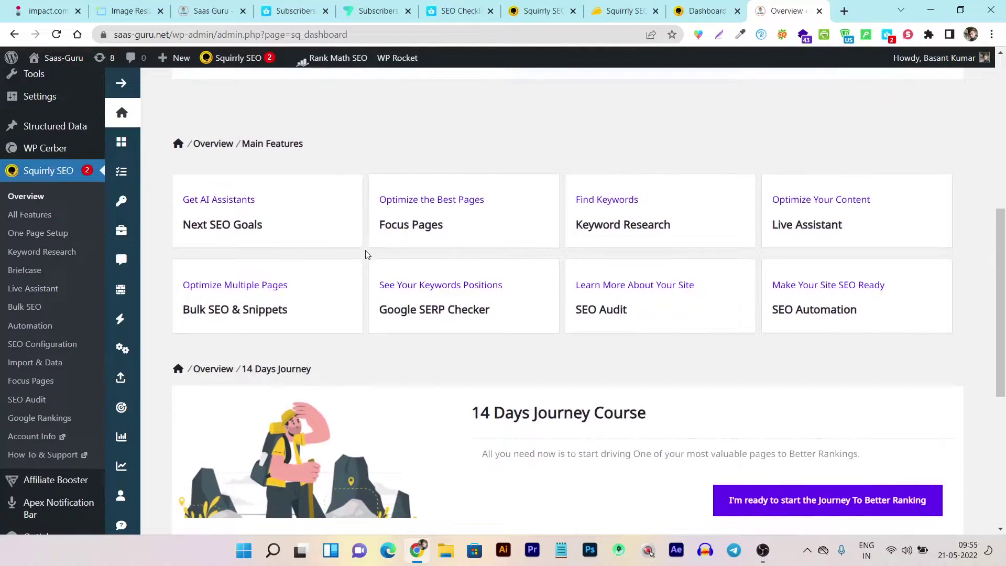
scroll(365, 258, down, 1)
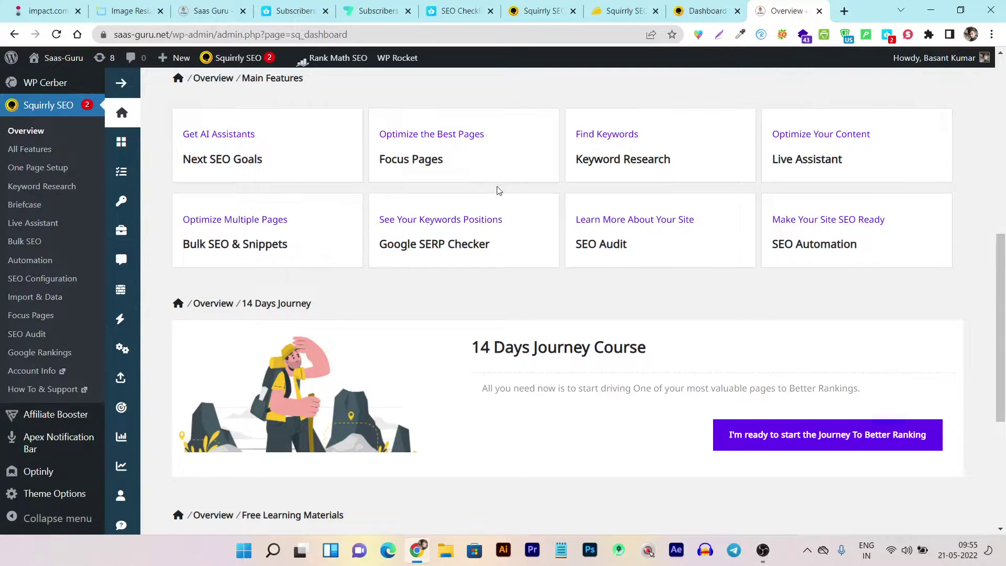
scroll(441, 202, down, 1)
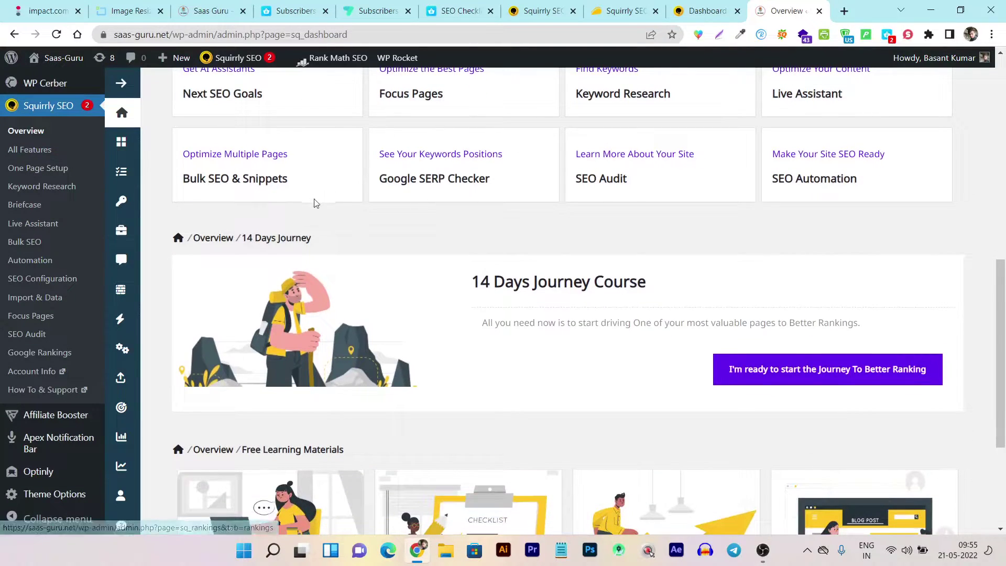
scroll(313, 202, down, 2)
scroll(414, 191, down, 1)
scroll(504, 228, up, 2)
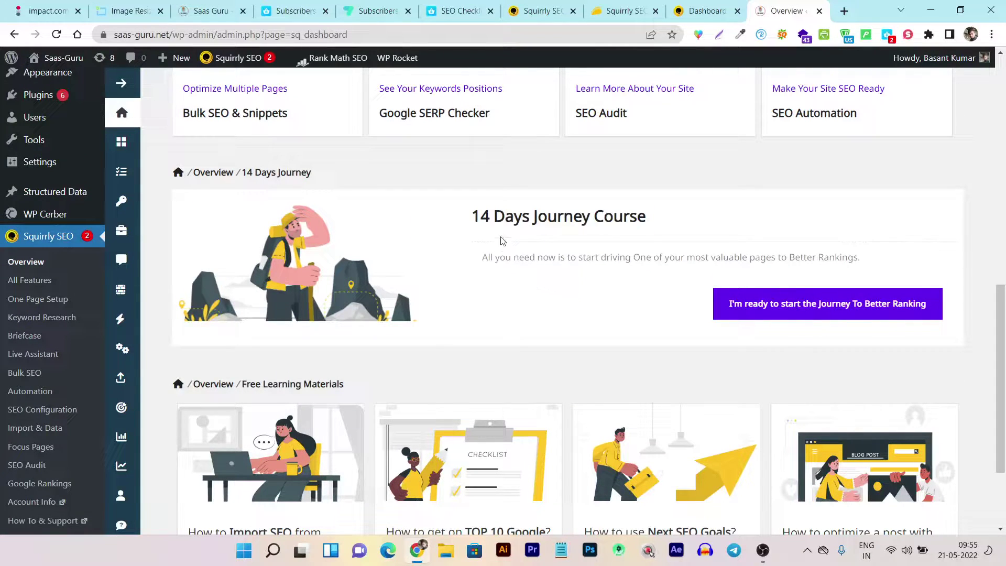
scroll(775, 312, down, 3)
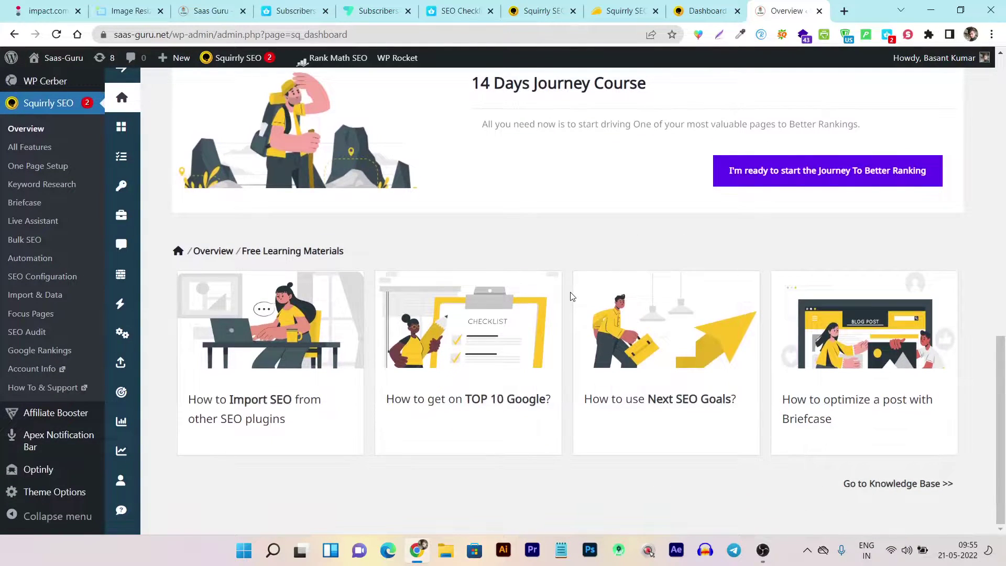
scroll(571, 296, up, 9)
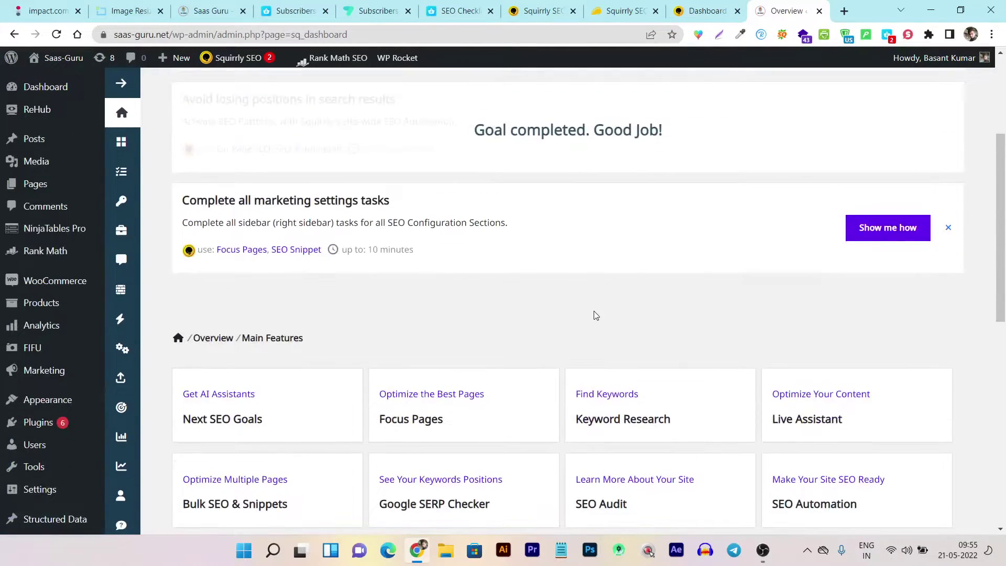
scroll(425, 310, down, 5)
scroll(426, 310, down, 3)
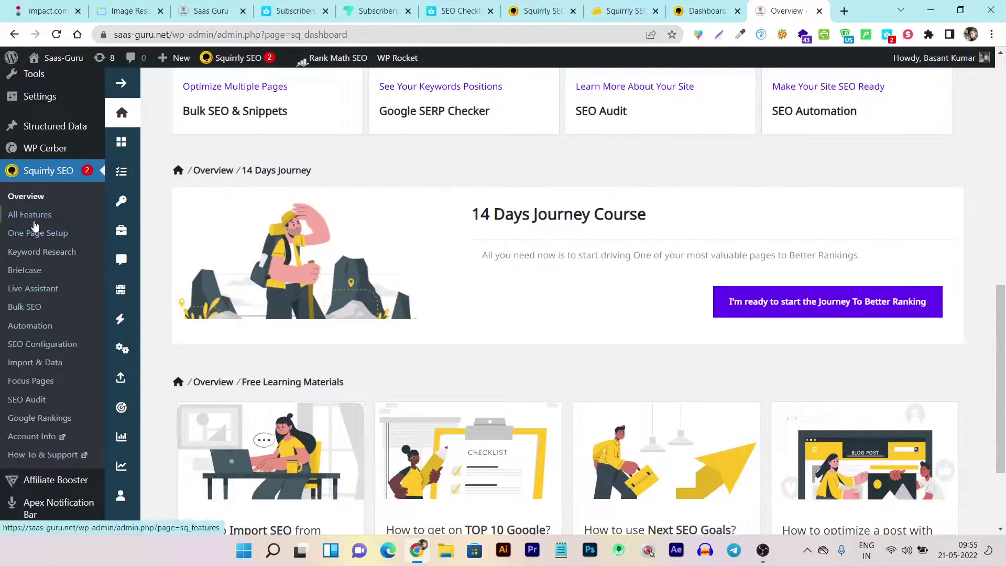
Open the plugin's All Features page and review the Unique Squirrly SEO Features and Social Media Features.
click(31, 220)
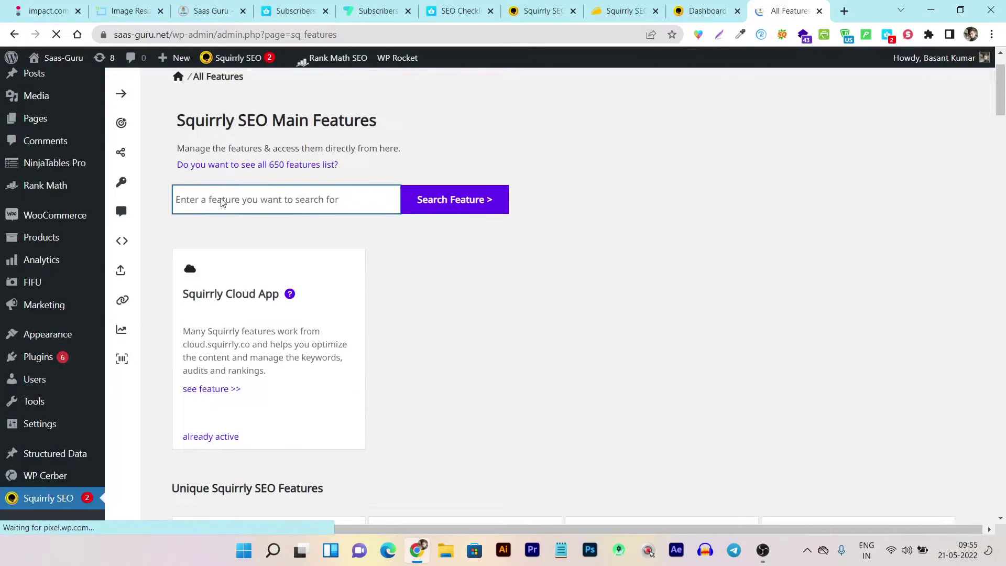
scroll(218, 210, down, 8)
scroll(218, 217, down, 1)
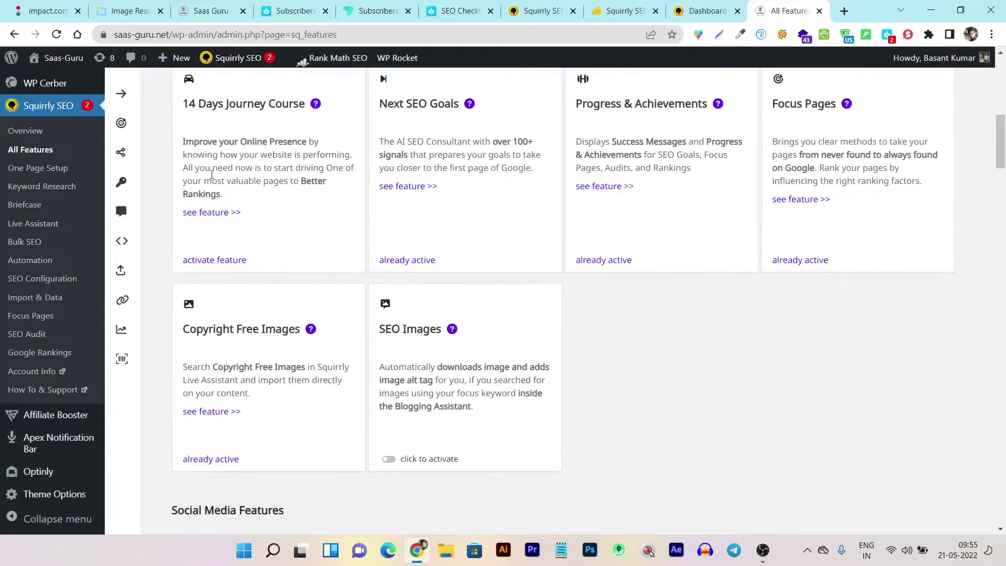
scroll(345, 245, down, 4)
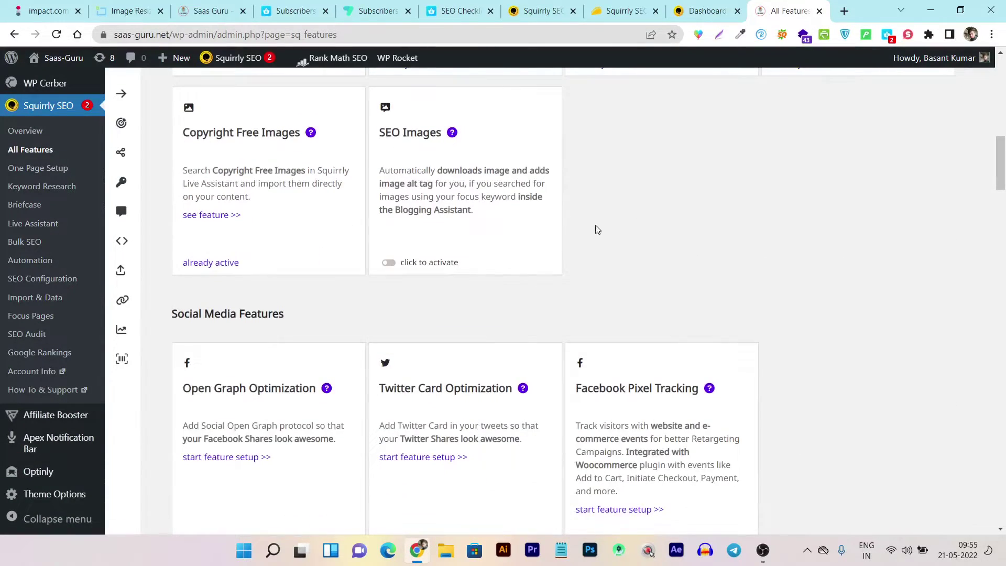
scroll(597, 230, up, 7)
scroll(314, 251, down, 9)
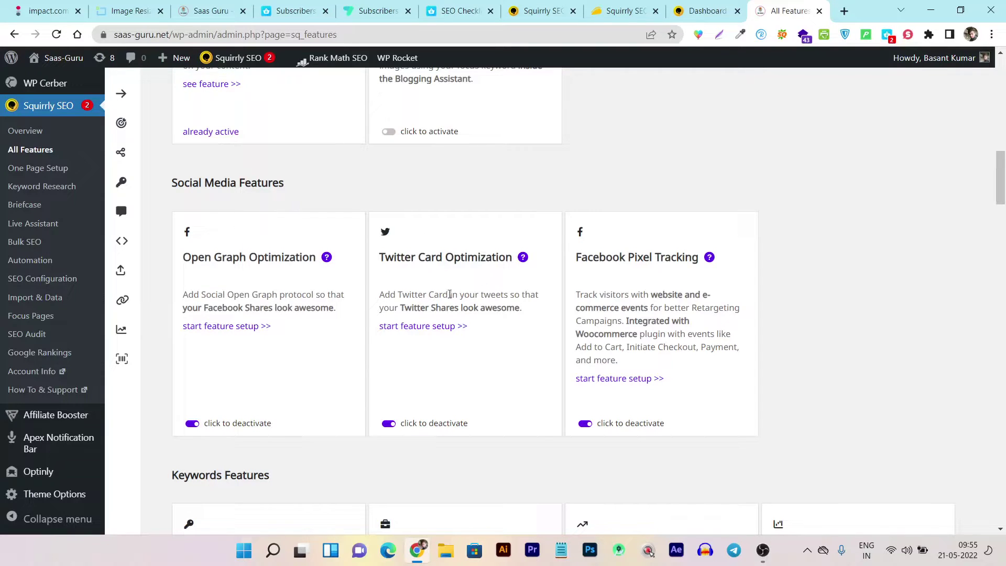
Review the Keywords, Assistants, METAs, Import and Links feature groups on the All Features page.
scroll(365, 295, down, 5)
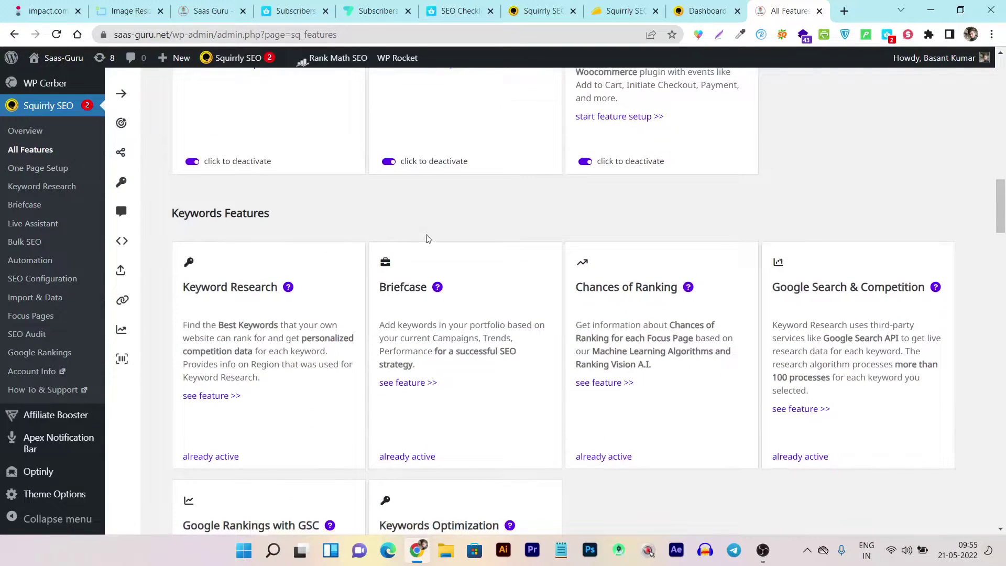
scroll(427, 239, down, 4)
scroll(231, 343, down, 4)
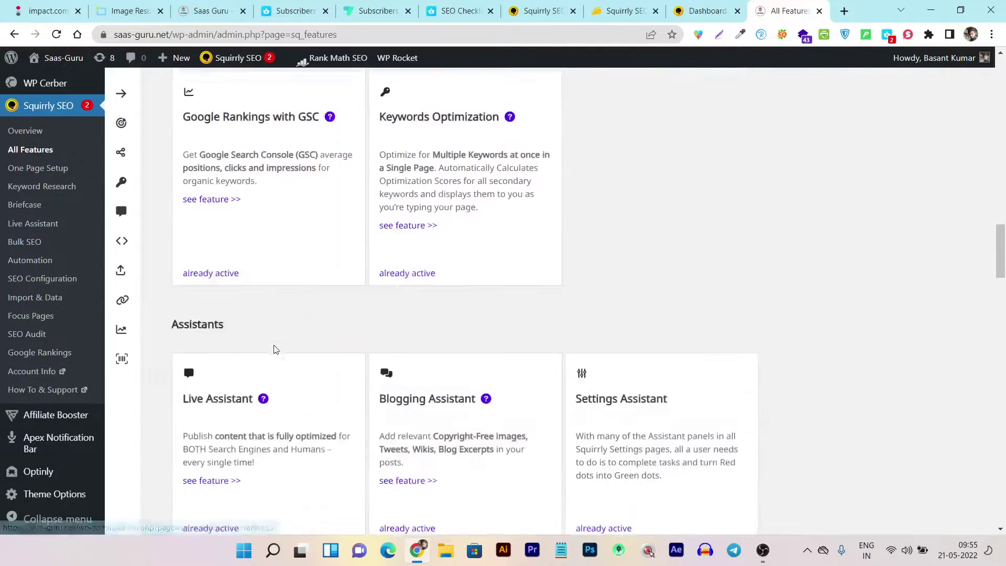
scroll(273, 350, down, 1)
scroll(208, 304, down, 4)
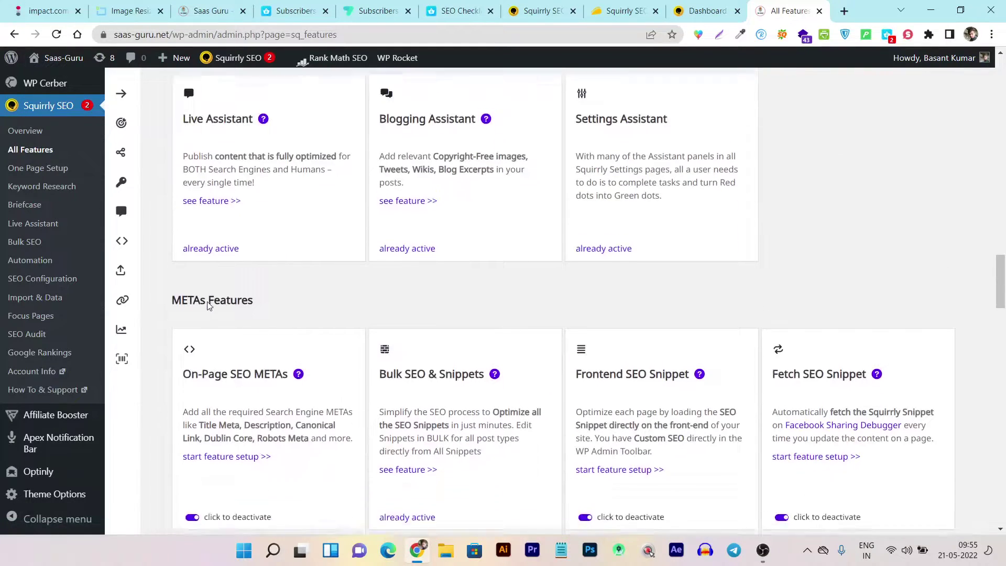
scroll(207, 304, down, 7)
scroll(315, 367, down, 7)
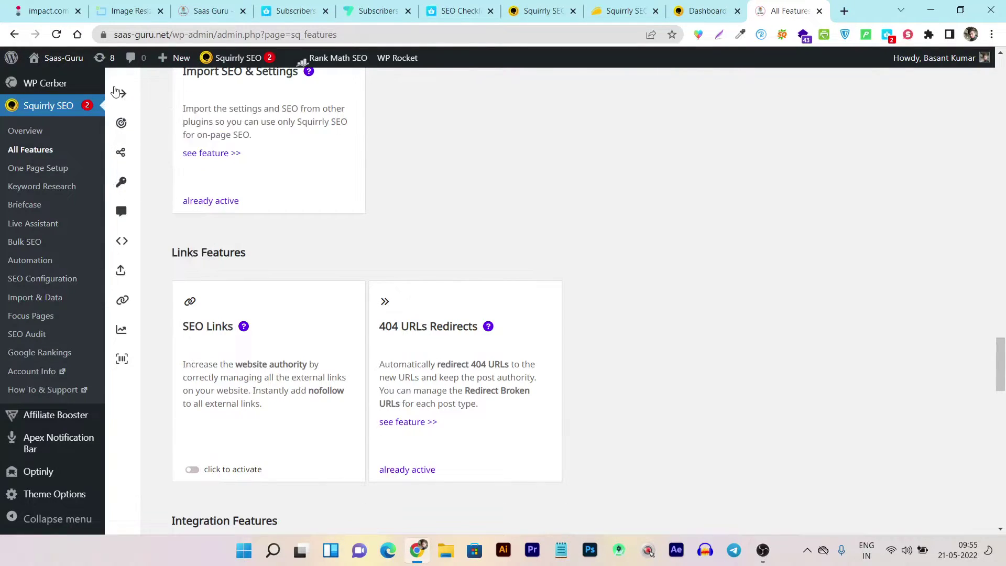
Expand the feature category list, jump to Miscellaneous Features, and review those along with the Integration and Links features.
click(122, 94)
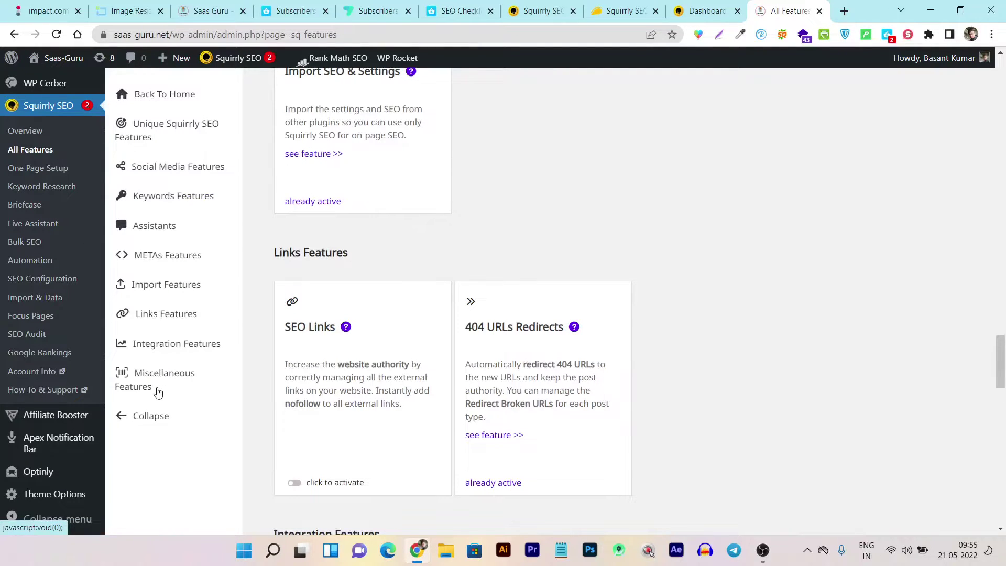
click(163, 377)
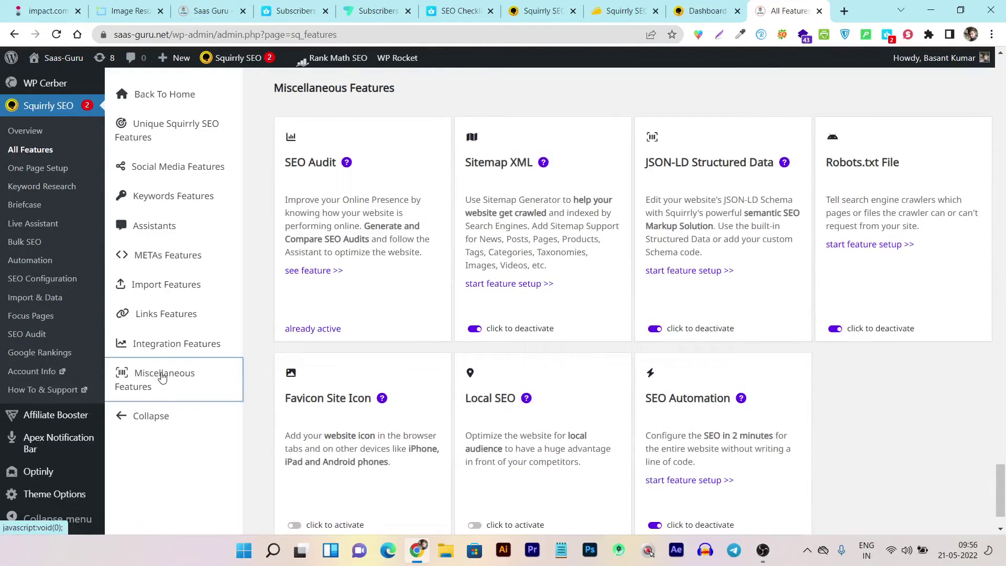
scroll(811, 351, down, 2)
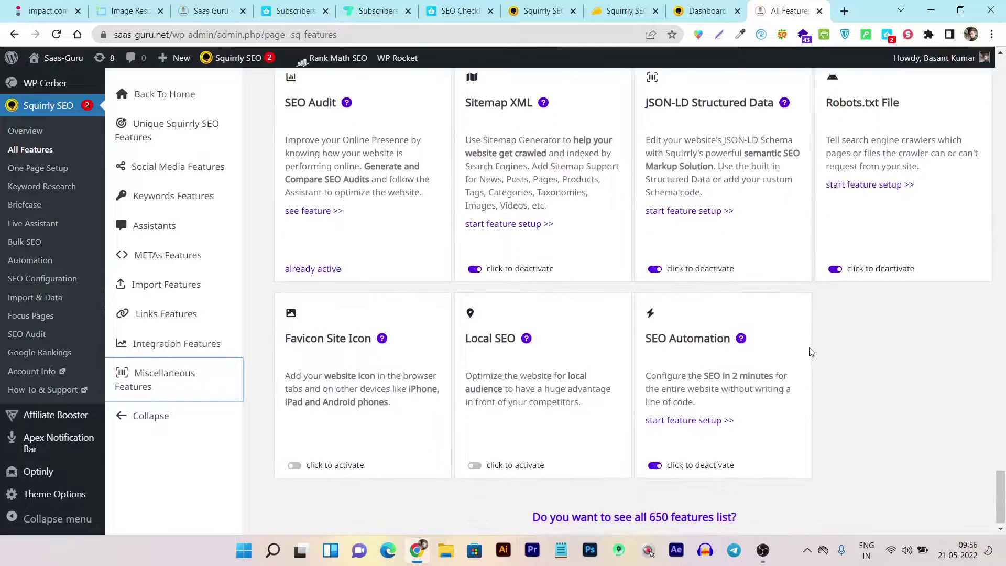
scroll(271, 370, up, 12)
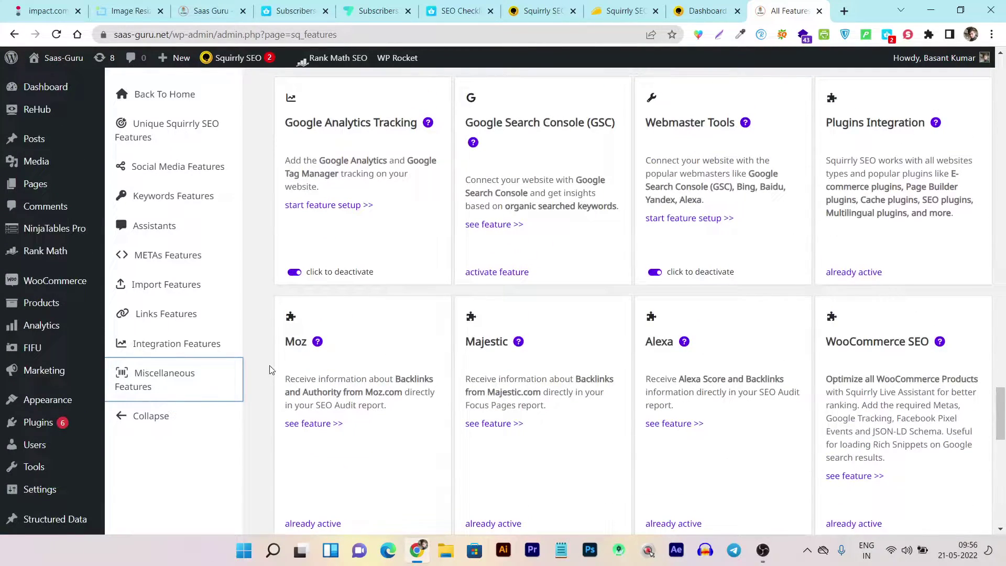
scroll(271, 370, up, 4)
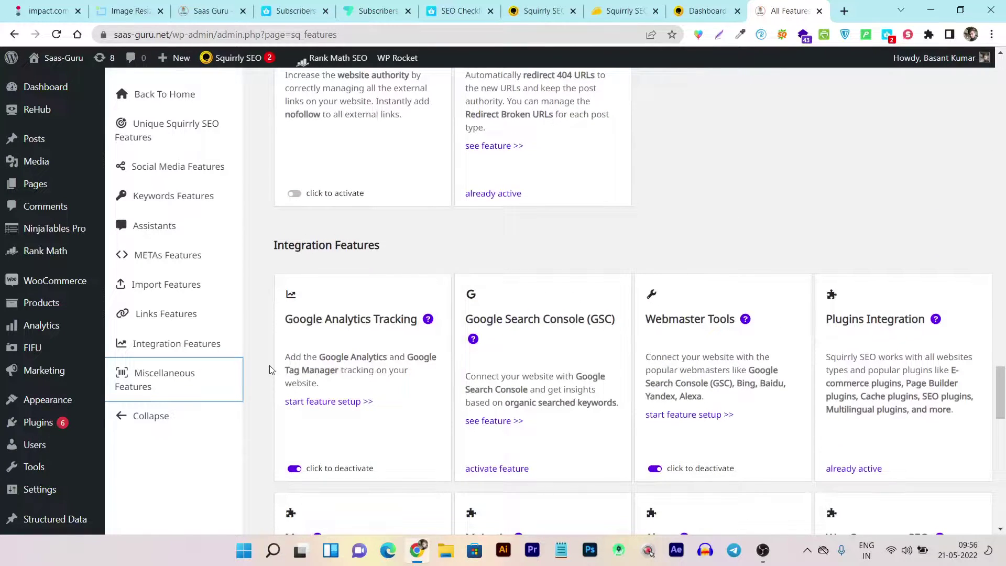
scroll(271, 370, up, 6)
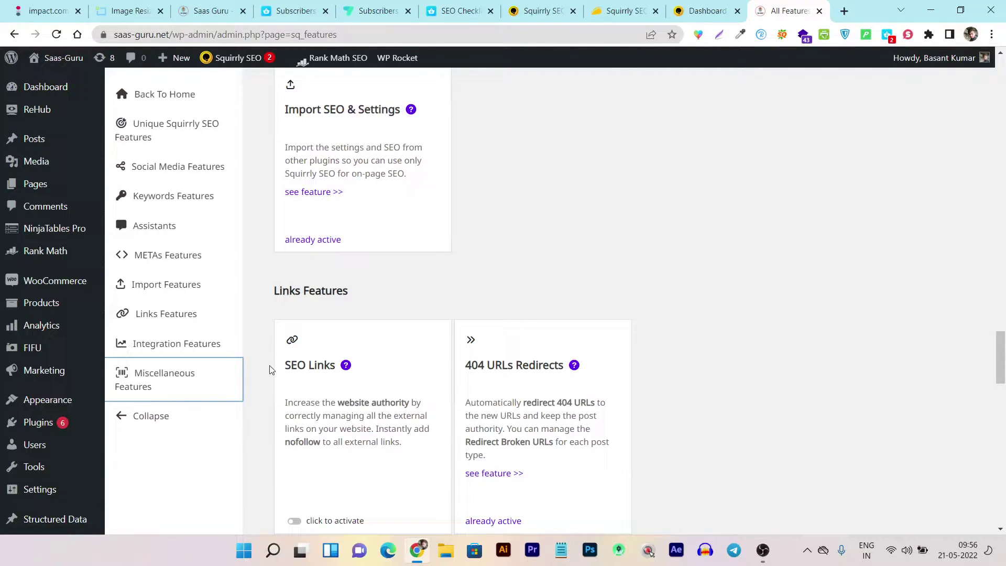
scroll(124, 371, down, 6)
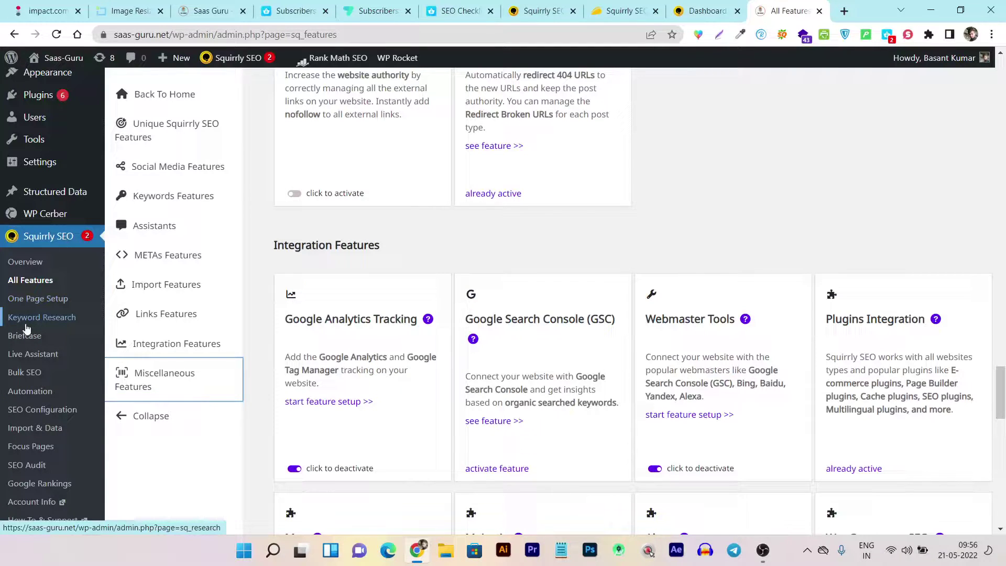
Open Keyword Research and start a search for "saas lifetime deals" with United States as the country.
click(16, 321)
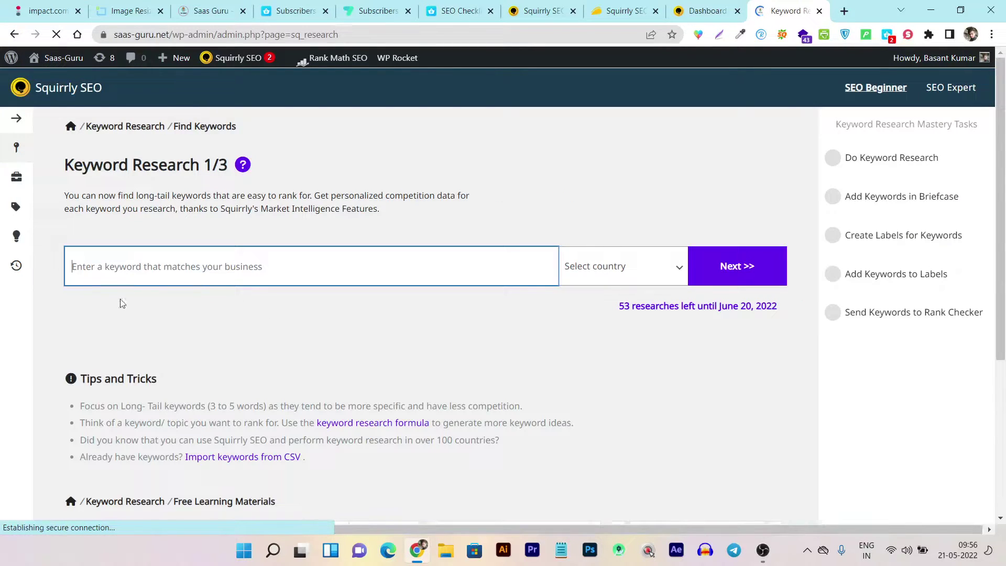
text(saas )
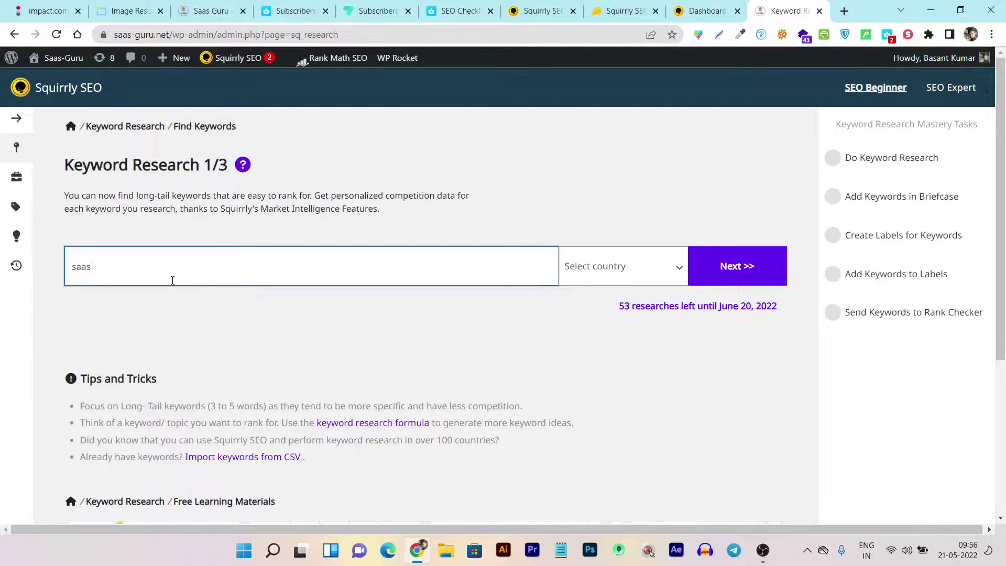
text(lifetime deals)
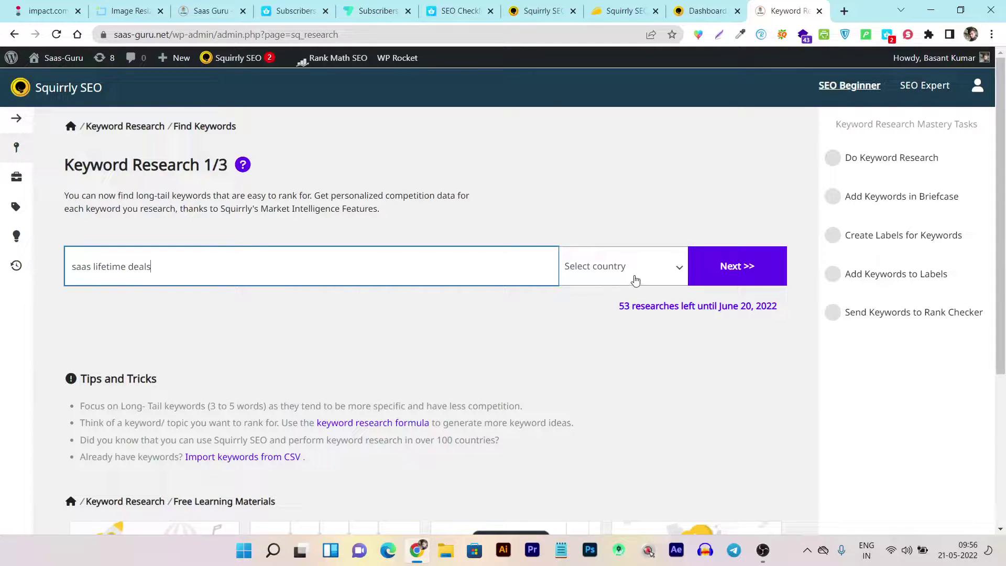
click(667, 274)
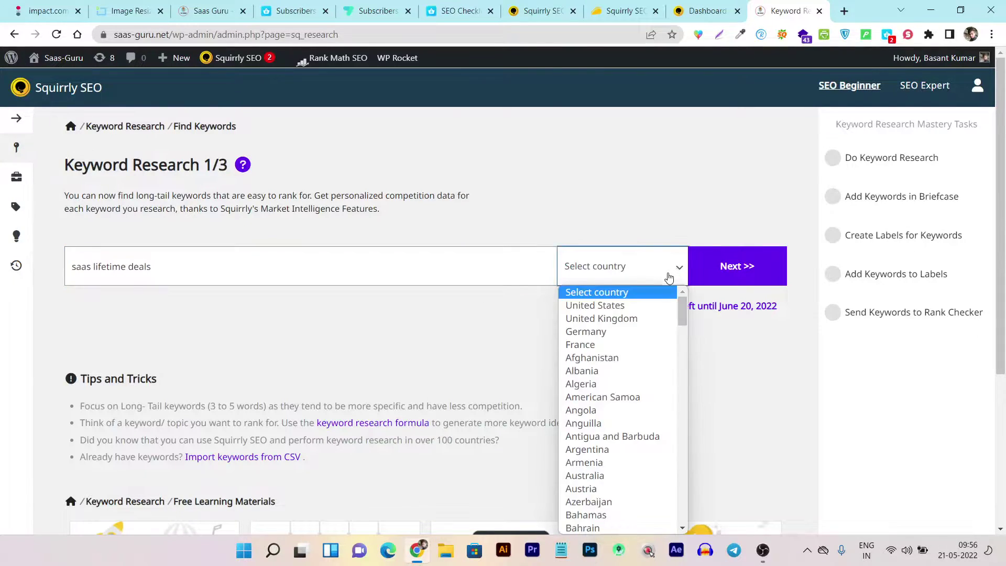
click(589, 306)
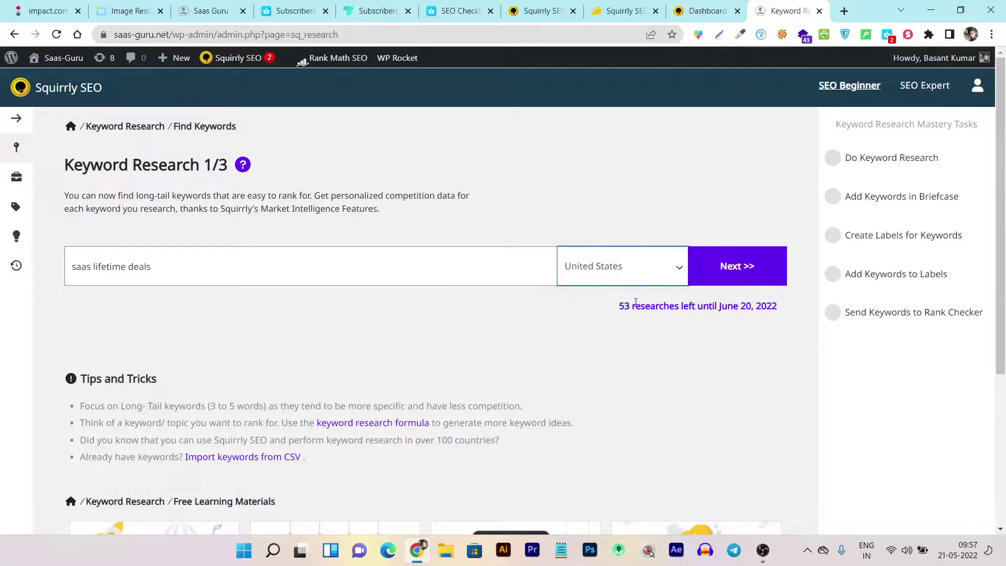
click(734, 273)
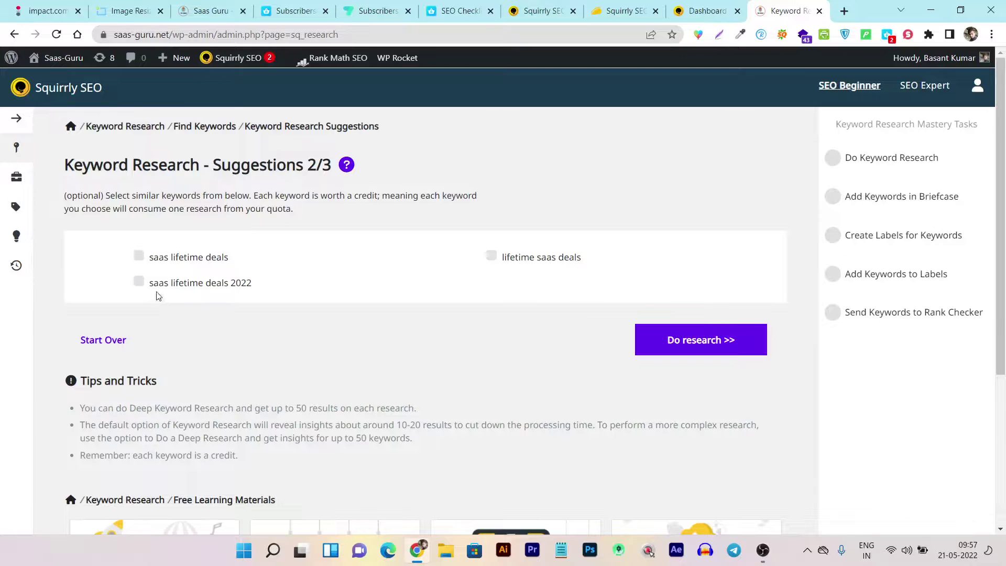
Select the suggestions "saas lifetime deals", "saas lifetime deals 2022" and "lifetime saas deals", and run the research on them.
click(138, 255)
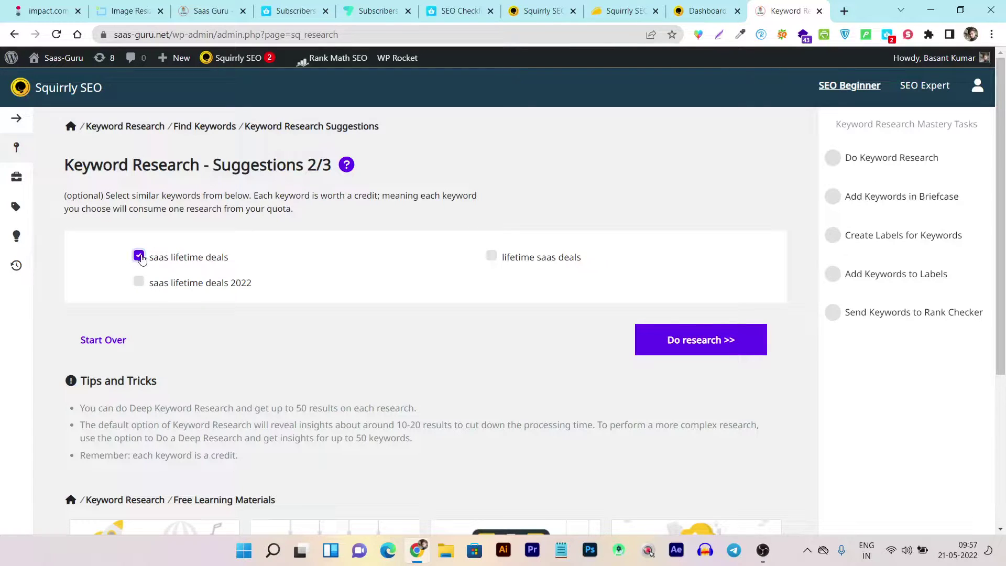
click(139, 282)
click(491, 259)
click(726, 350)
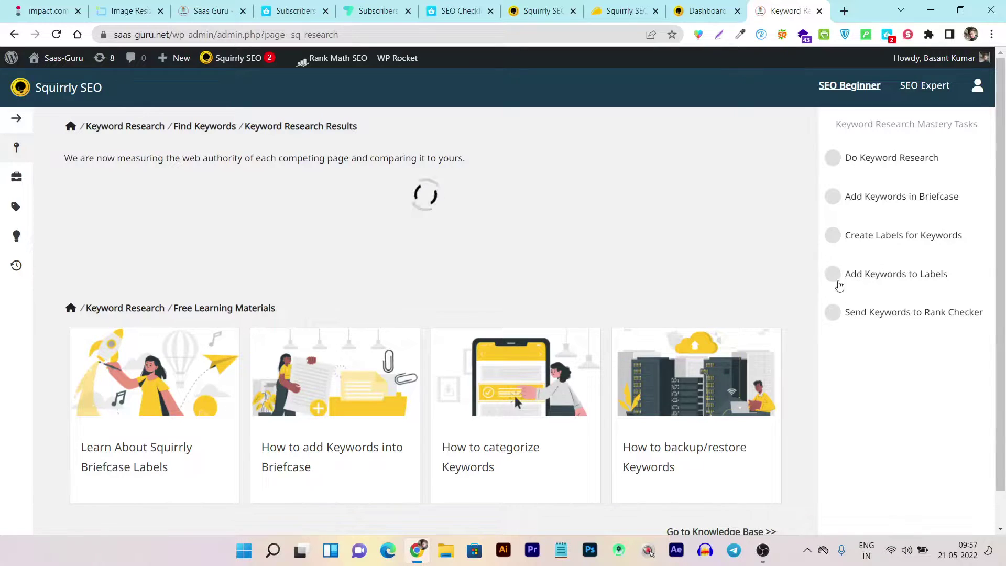
Read the task details for Add Keywords to Labels and Send Keywords to Rank Checker, closing each one.
click(879, 275)
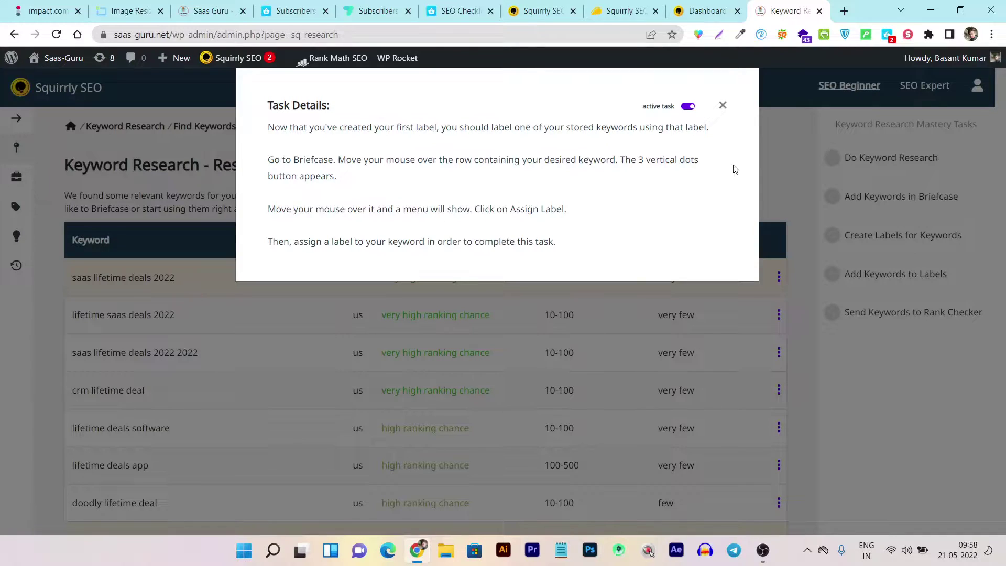
click(722, 108)
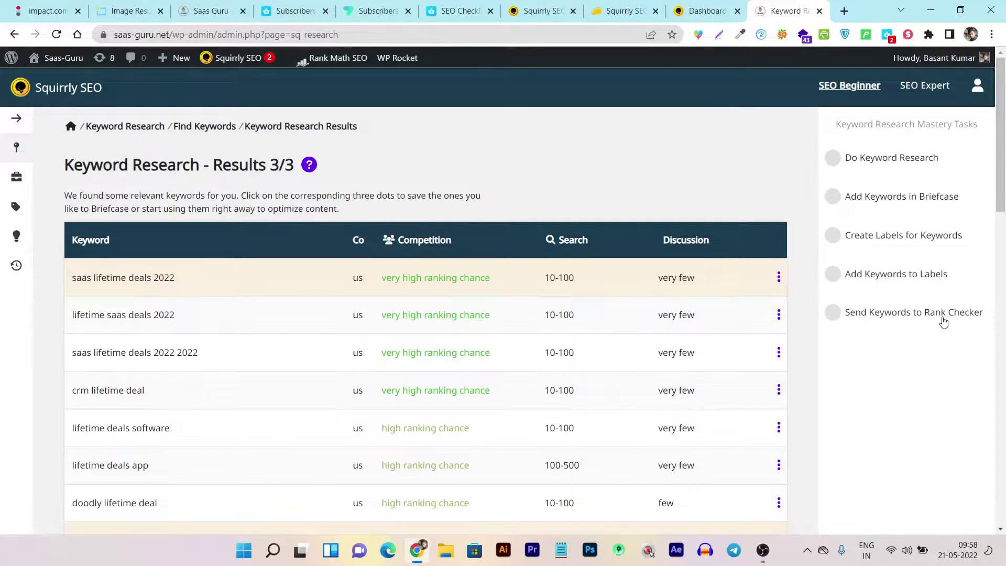
click(923, 321)
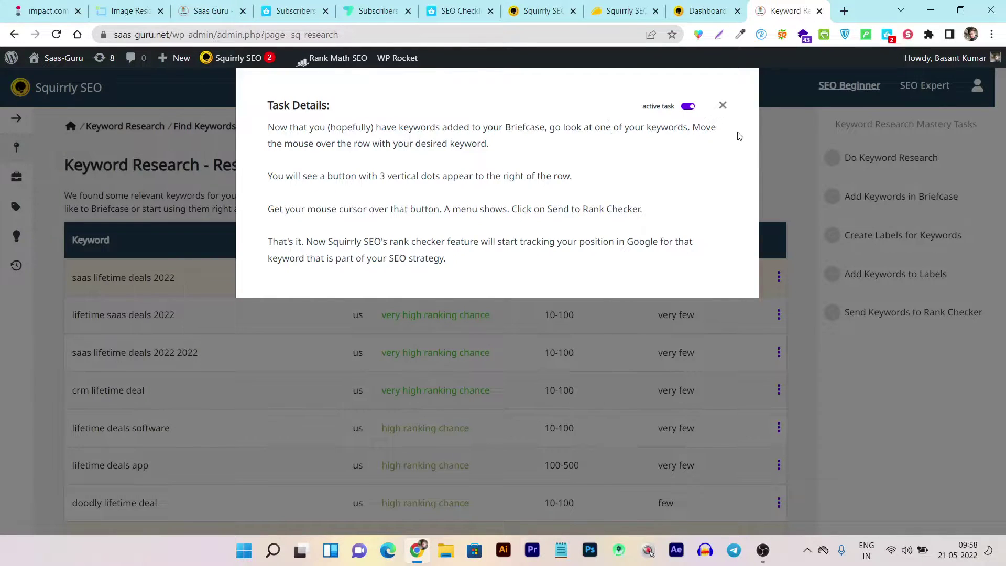
click(723, 106)
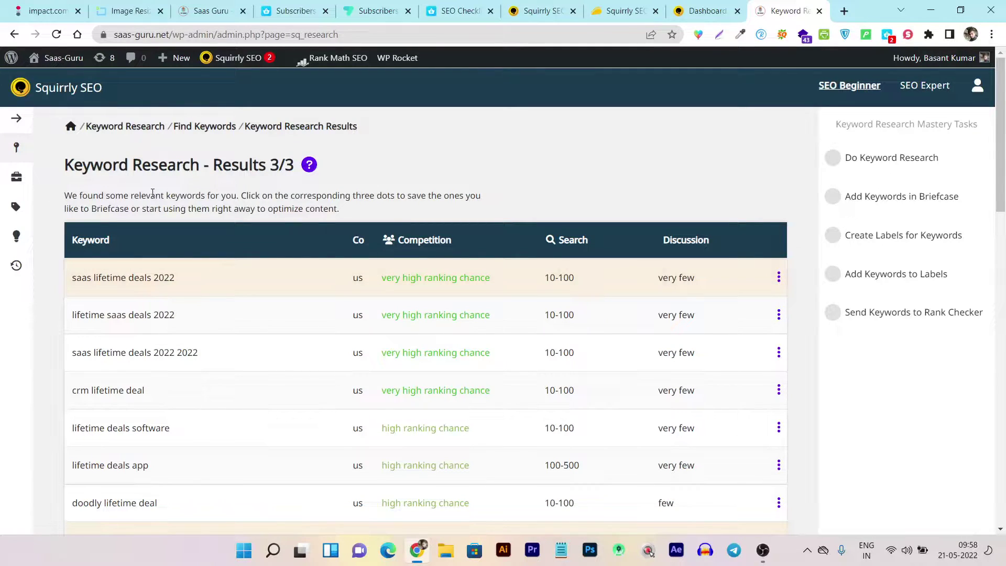
Review the keyword research results, comparing competition, search volume and discussion for each suggested keyword.
scroll(182, 215, down, 1)
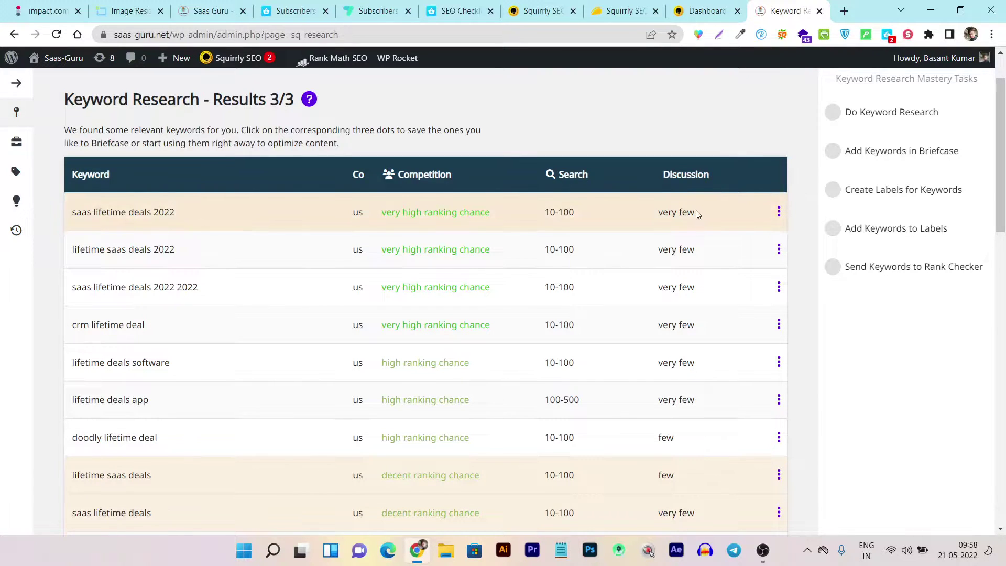
scroll(696, 210, down, 3)
scroll(690, 398, down, 6)
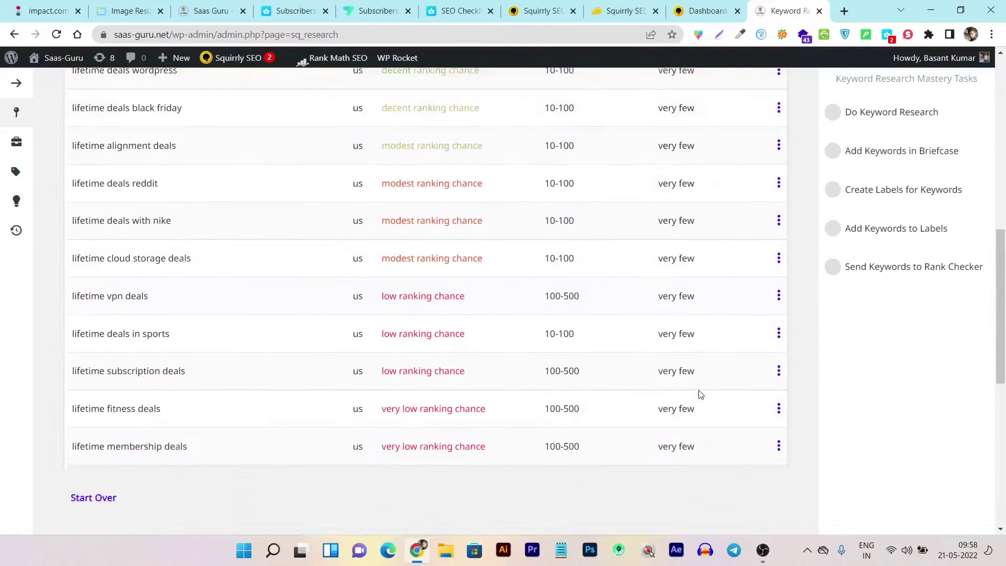
scroll(229, 292, up, 10)
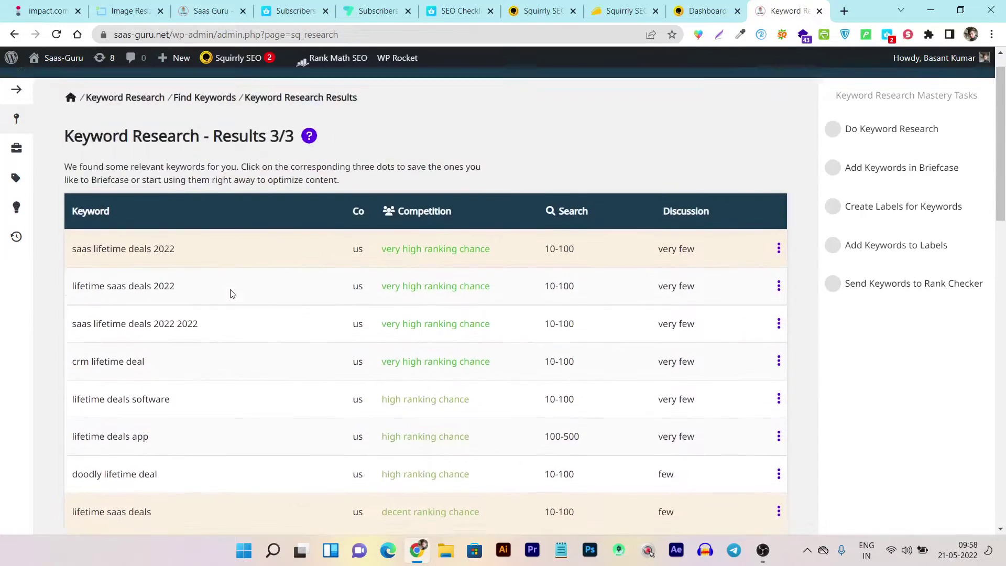
scroll(220, 294, down, 5)
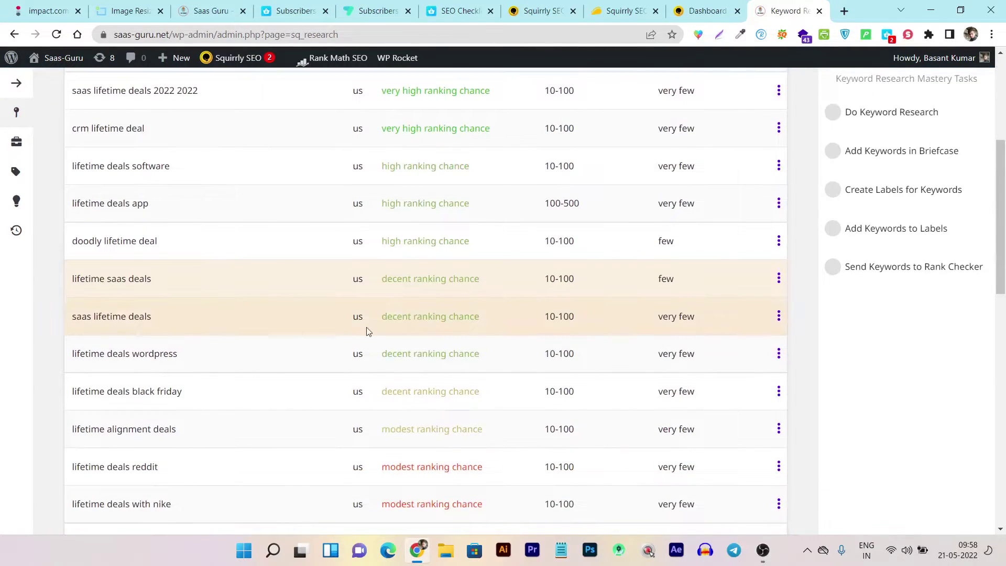
scroll(404, 296, up, 4)
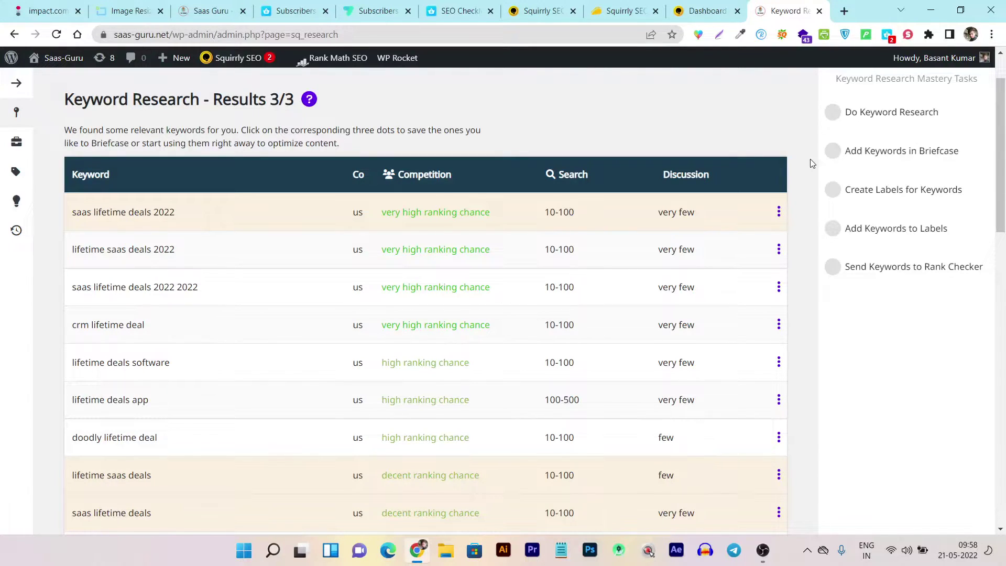
Expand the Keyword Research section list to view its entries, and return to the plugin's Overview page.
click(18, 89)
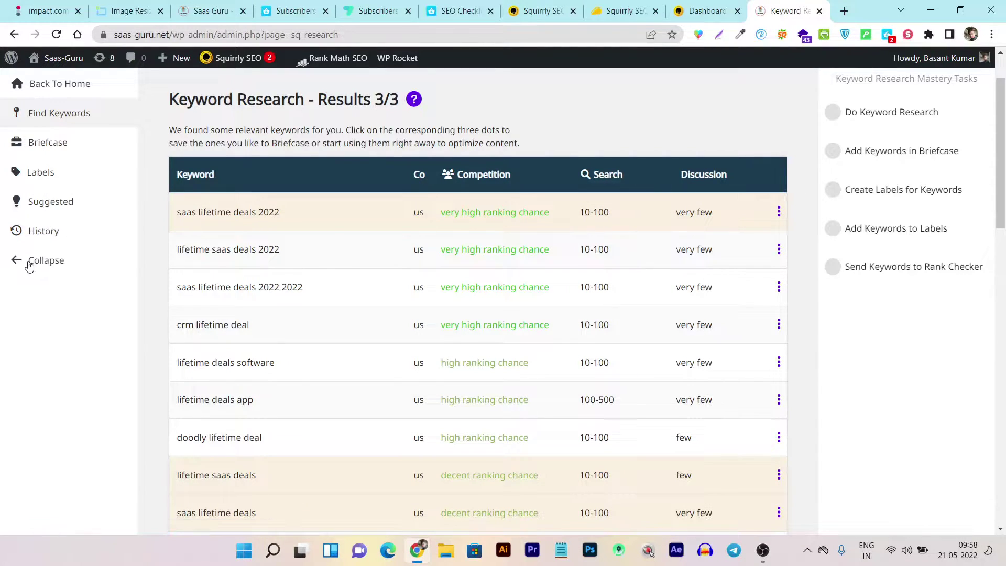
click(29, 264)
click(16, 83)
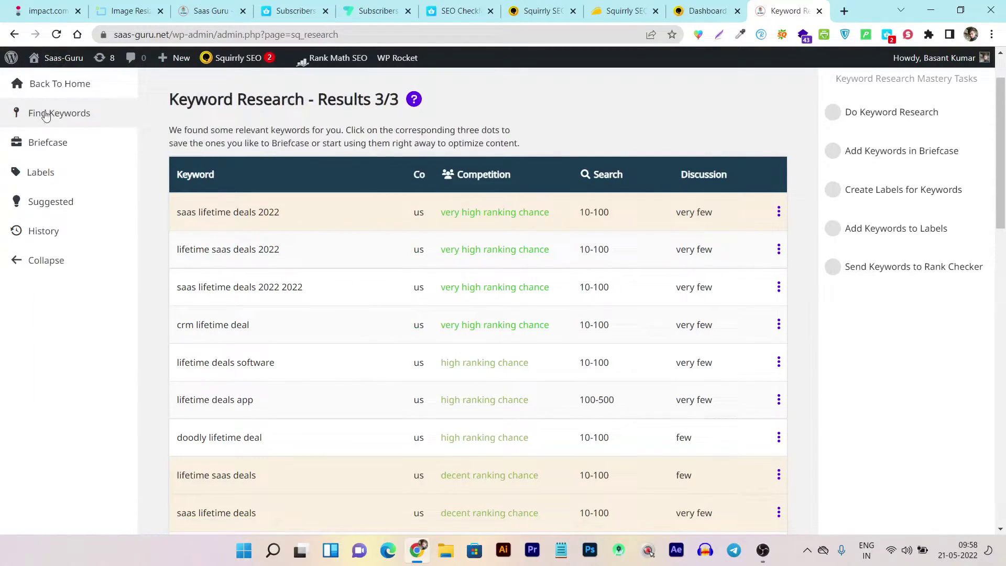
click(73, 89)
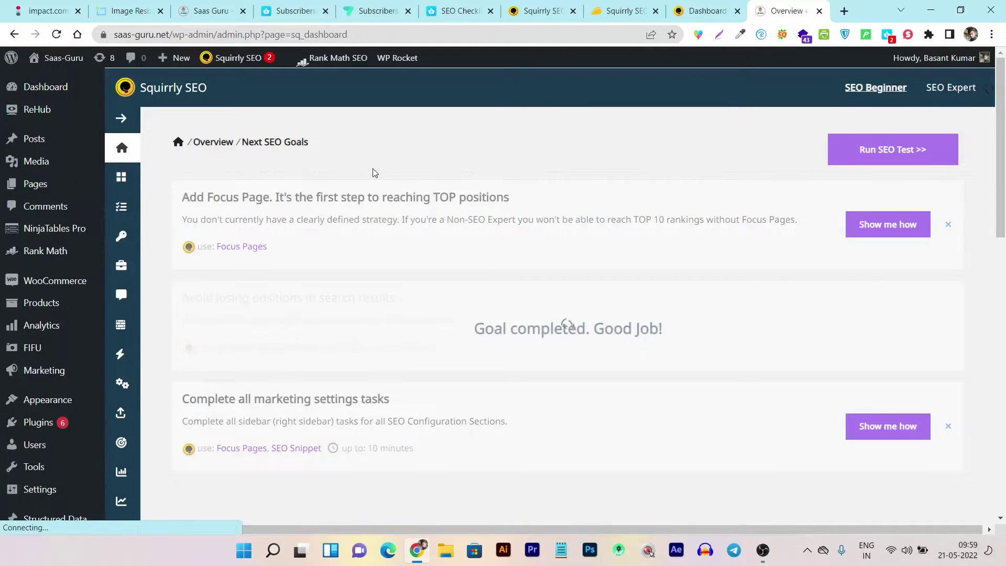
Open the Bulk SEO page and review the posts' METAs, Open Graph, Twitter Card and Visibility indicators.
scroll(143, 234, down, 6)
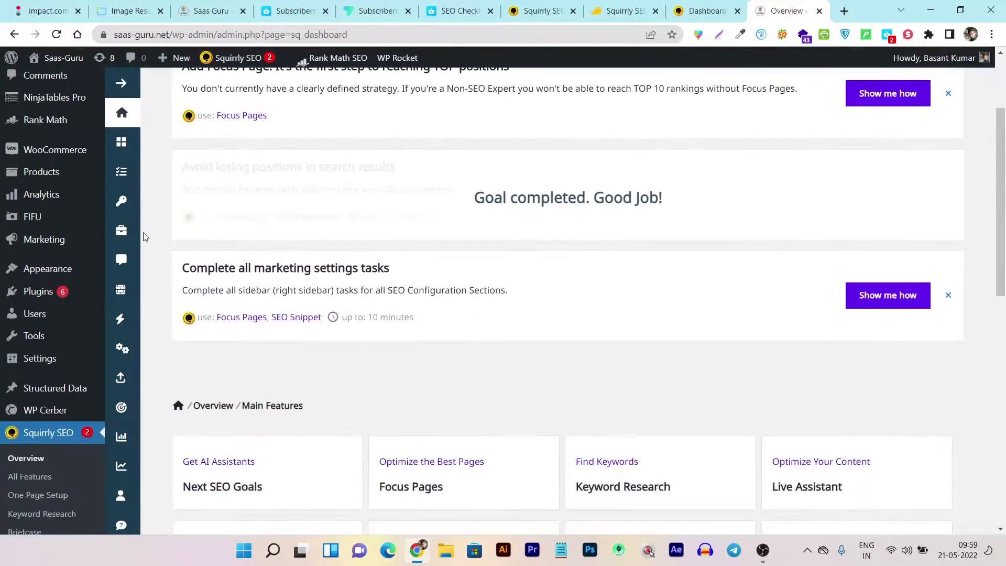
scroll(120, 363, down, 3)
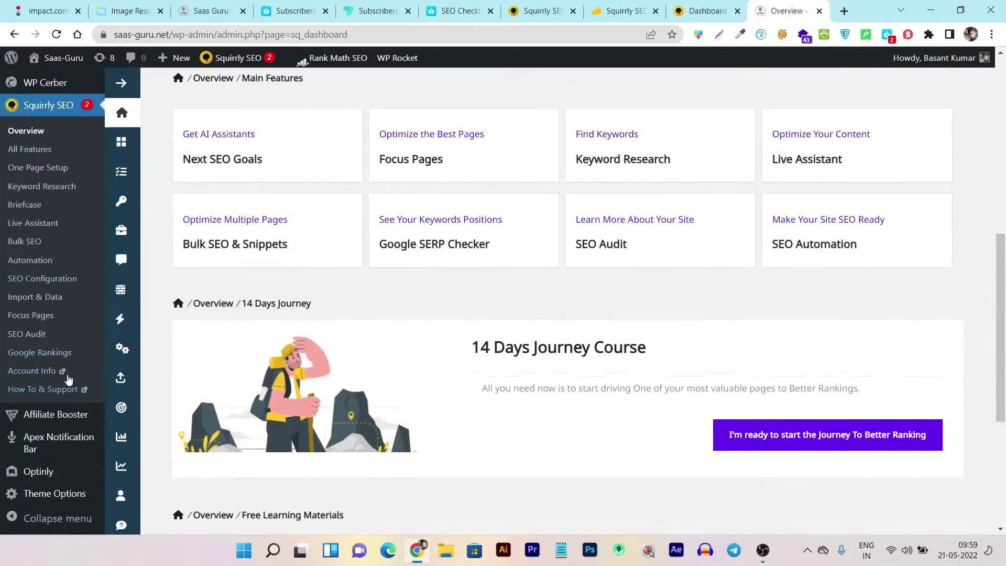
click(34, 245)
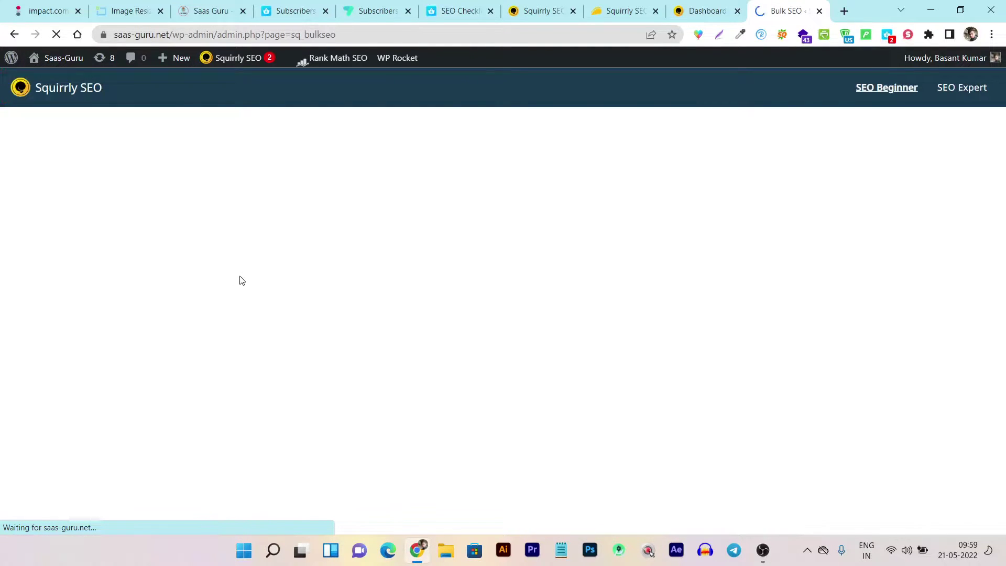
scroll(247, 279, down, 4)
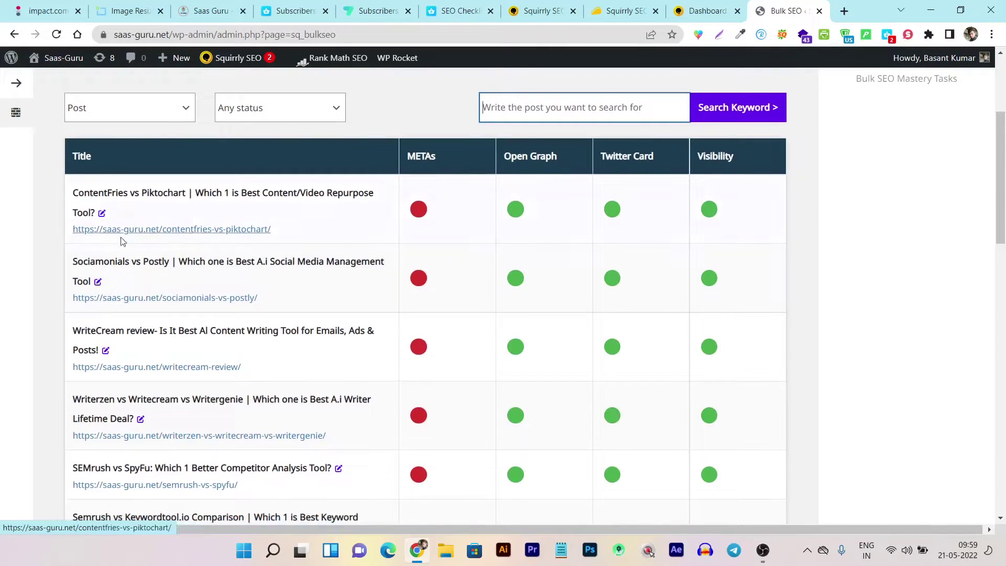
scroll(367, 199, down, 2)
scroll(371, 231, down, 4)
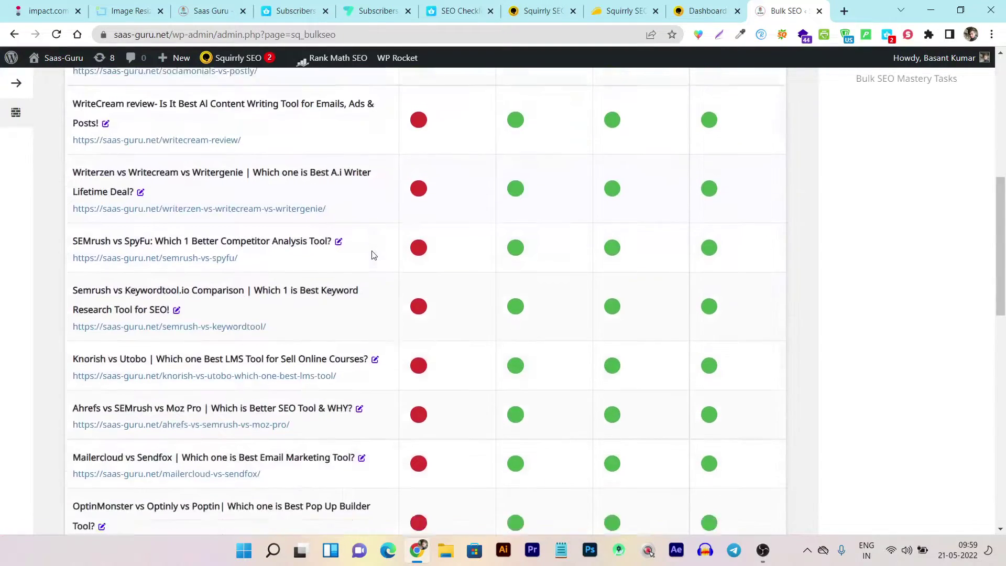
scroll(402, 272, up, 8)
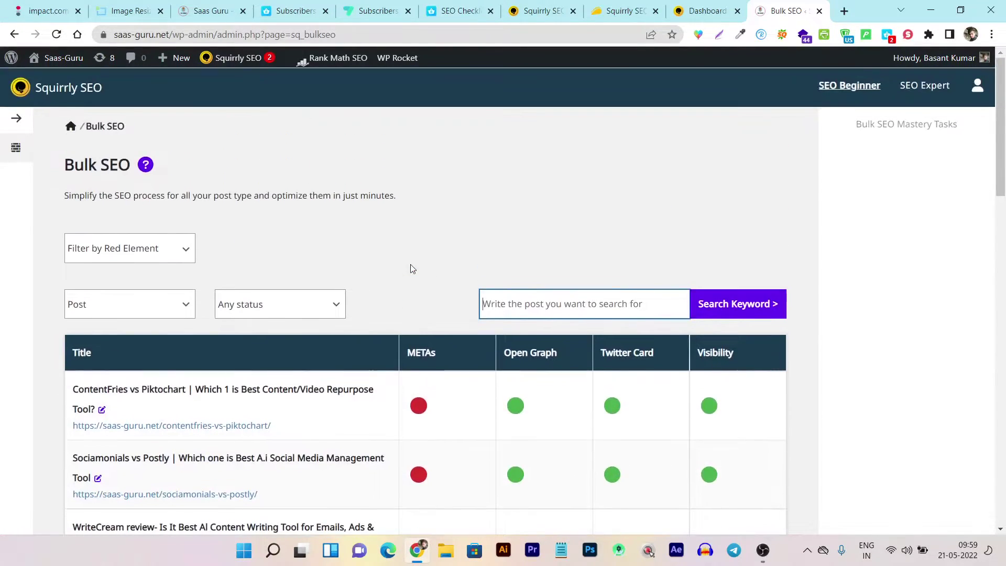
Examine the rest of the Bulk SEO page, including its Start Using This Section, Tips and Tricks and Free Learning Materials sections.
scroll(411, 265, down, 3)
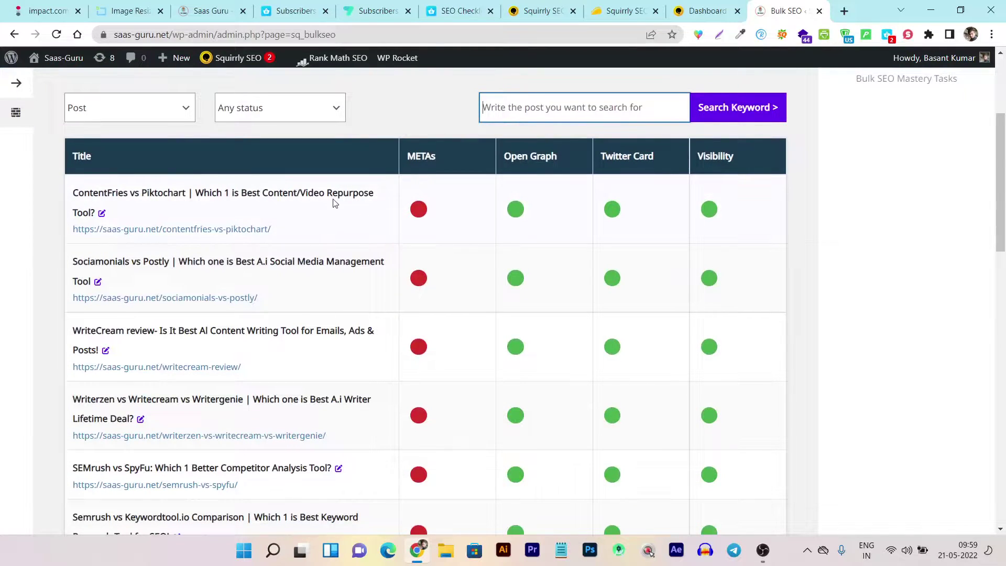
scroll(706, 215, down, 1)
scroll(706, 214, down, 10)
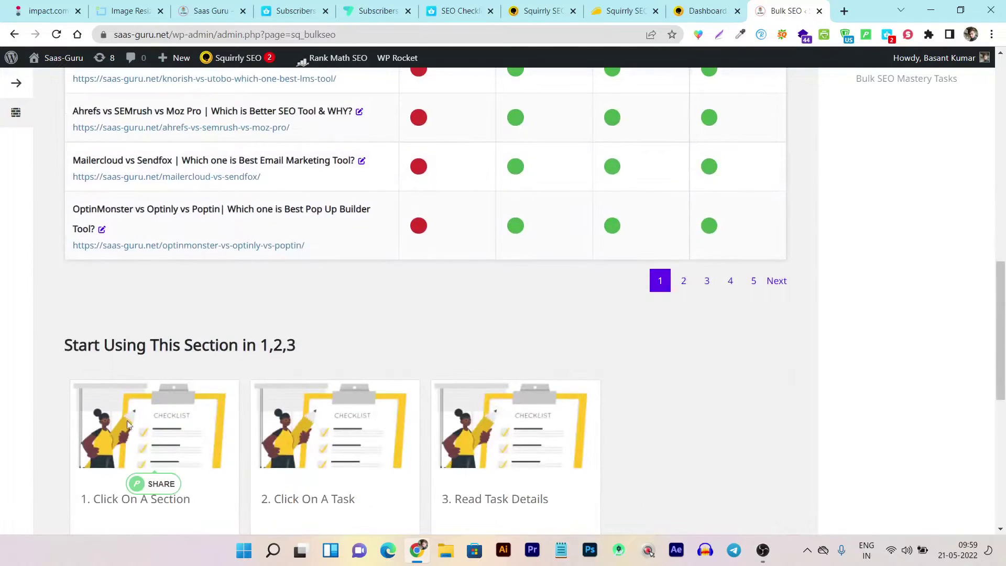
scroll(545, 236, down, 7)
scroll(578, 314, down, 2)
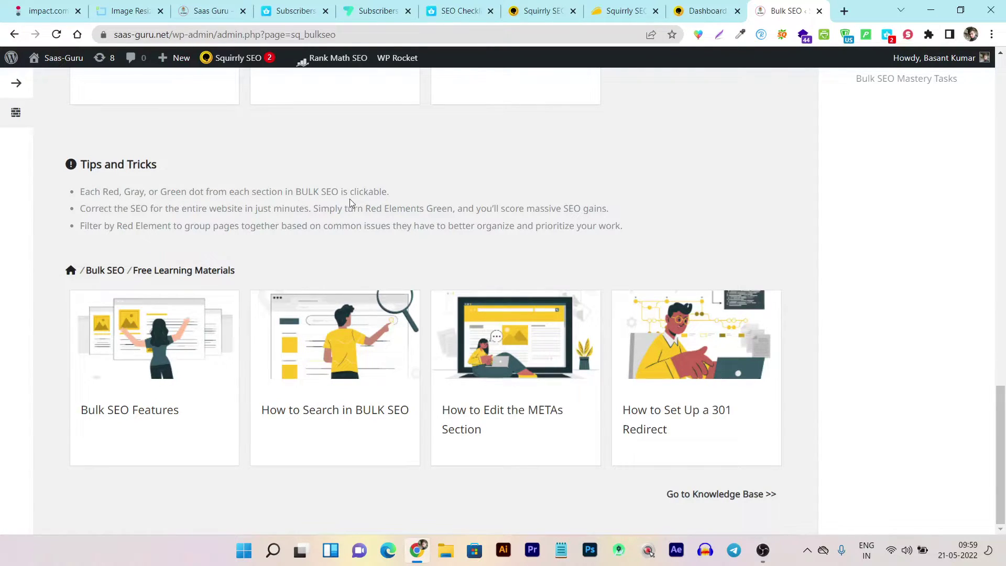
scroll(752, 175, up, 12)
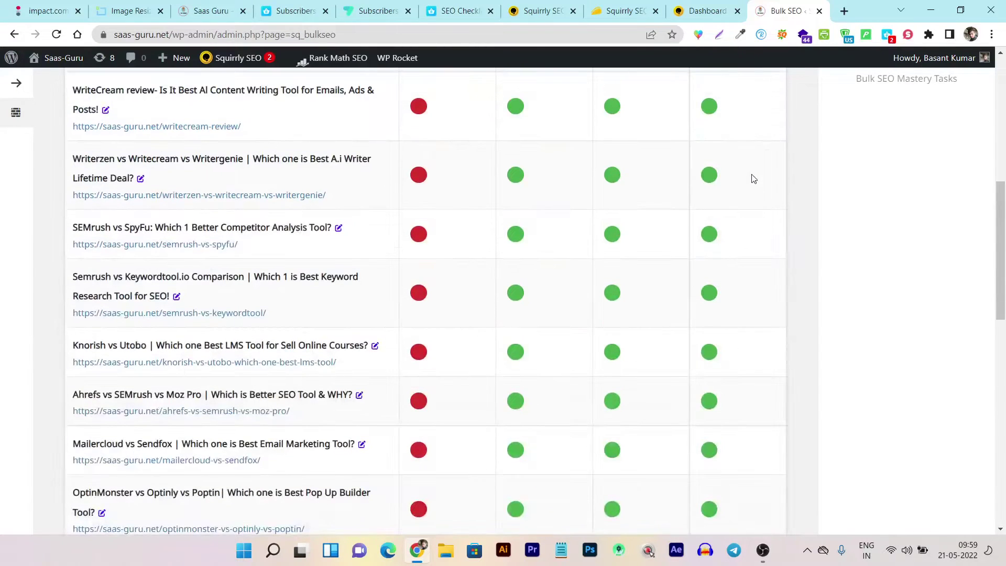
scroll(423, 226, down, 10)
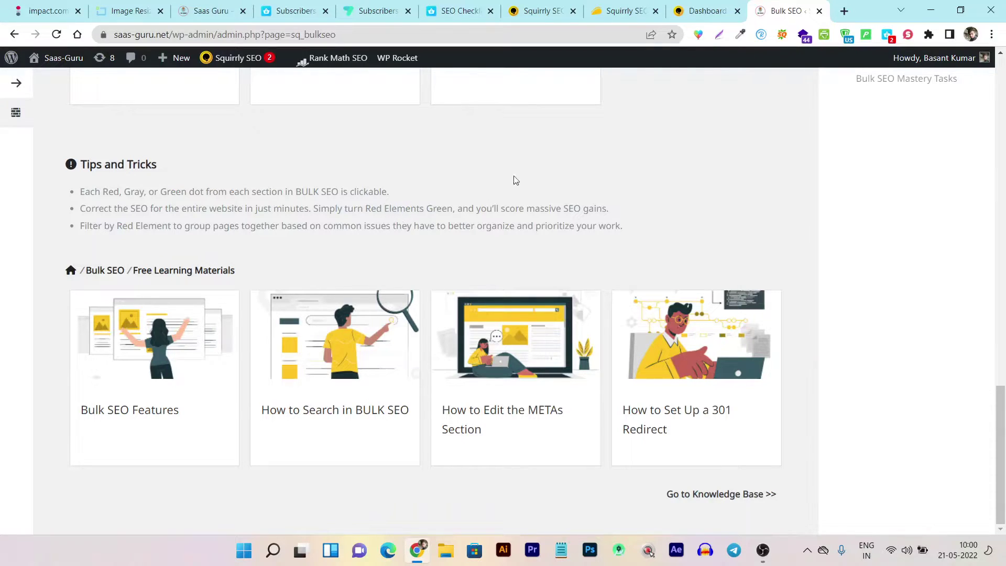
scroll(513, 180, up, 10)
scroll(428, 181, up, 1)
scroll(429, 187, down, 10)
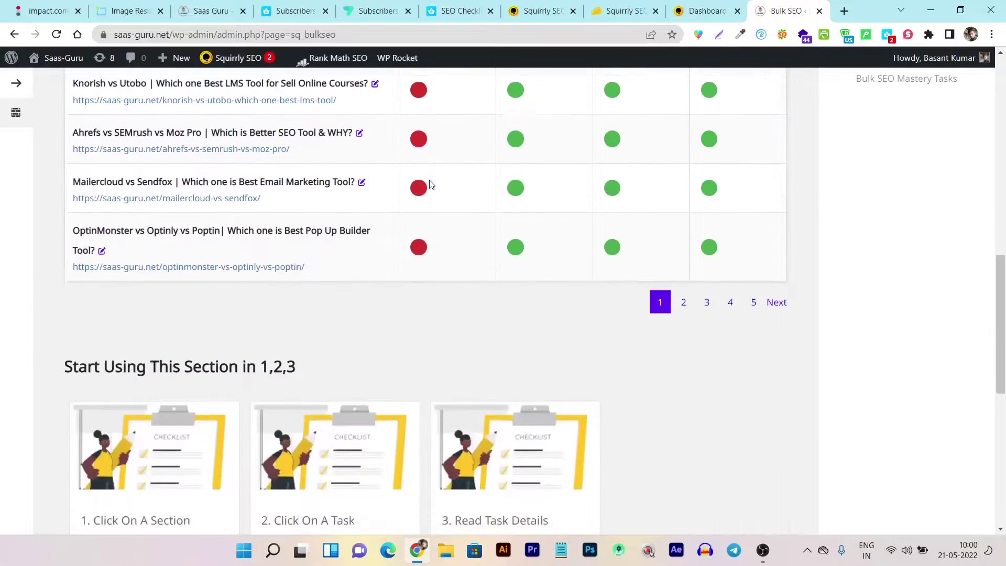
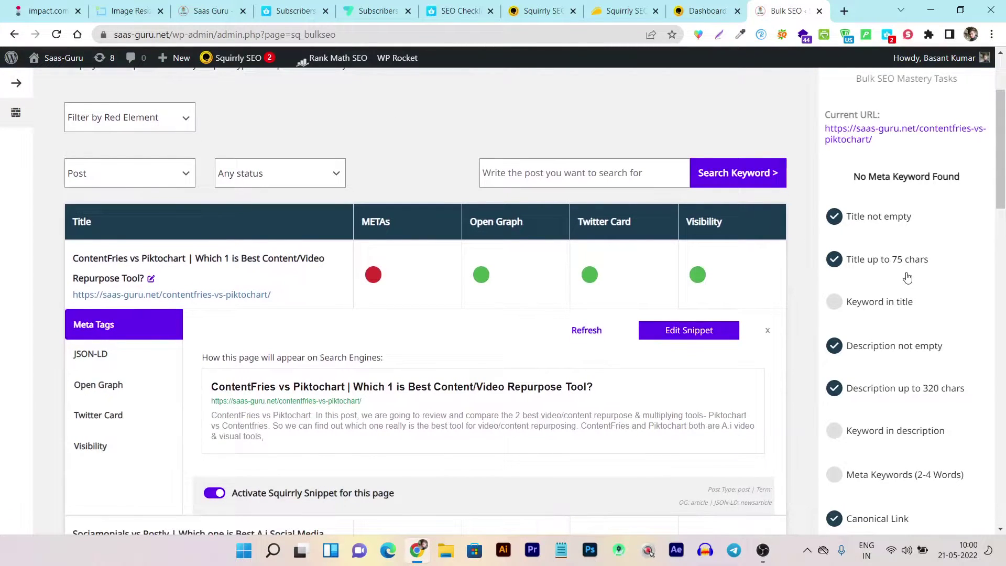
Examine the Meta Tags preview and Bulk SEO task checklist for the "ContentFries vs Piktochart" post.
scroll(908, 278, down, 1)
scroll(907, 326, down, 2)
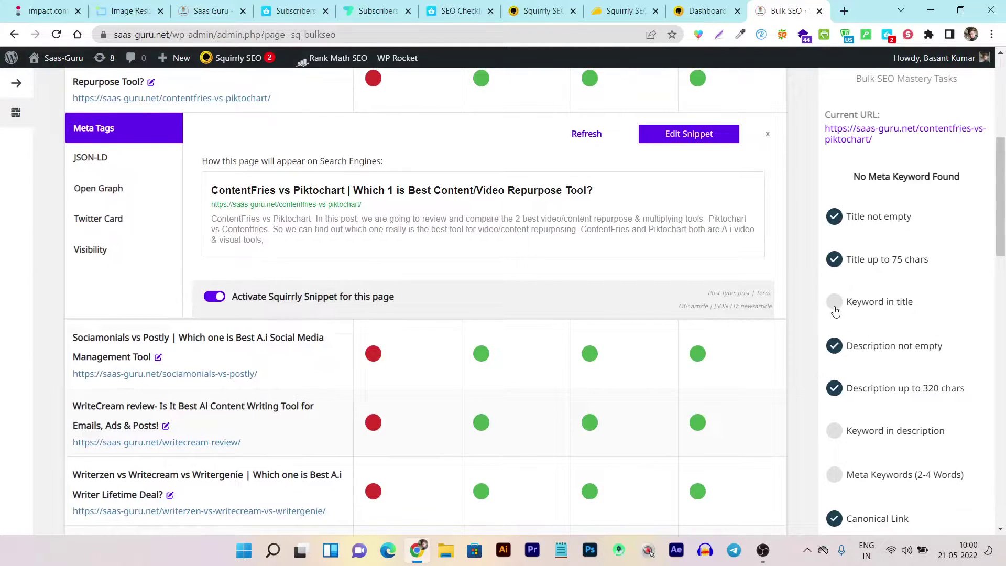
scroll(837, 313, down, 2)
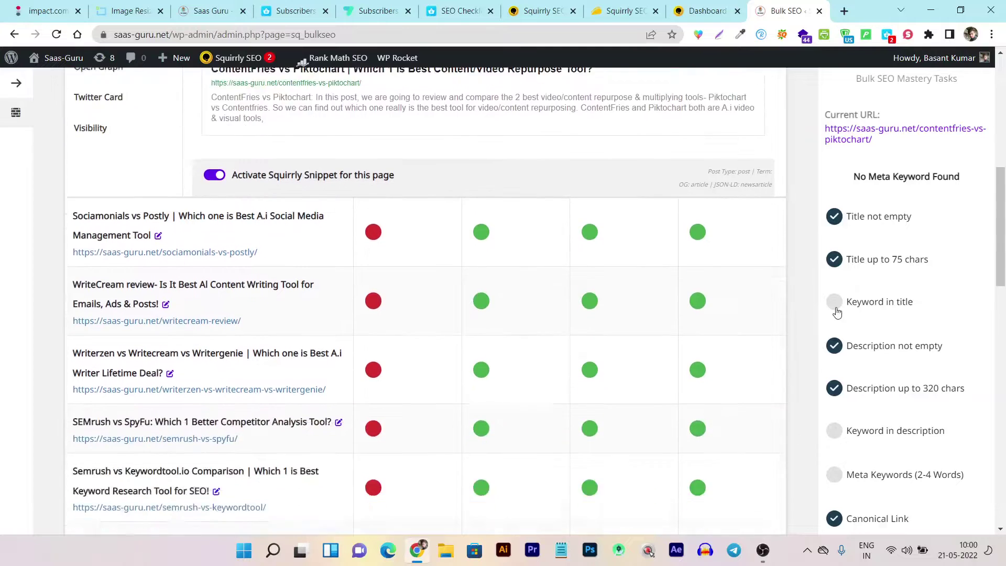
Examine the keyword tasks in the "ContentFries vs Piktochart" checklist and the METAs indicators of the other listed posts.
scroll(837, 313, down, 1)
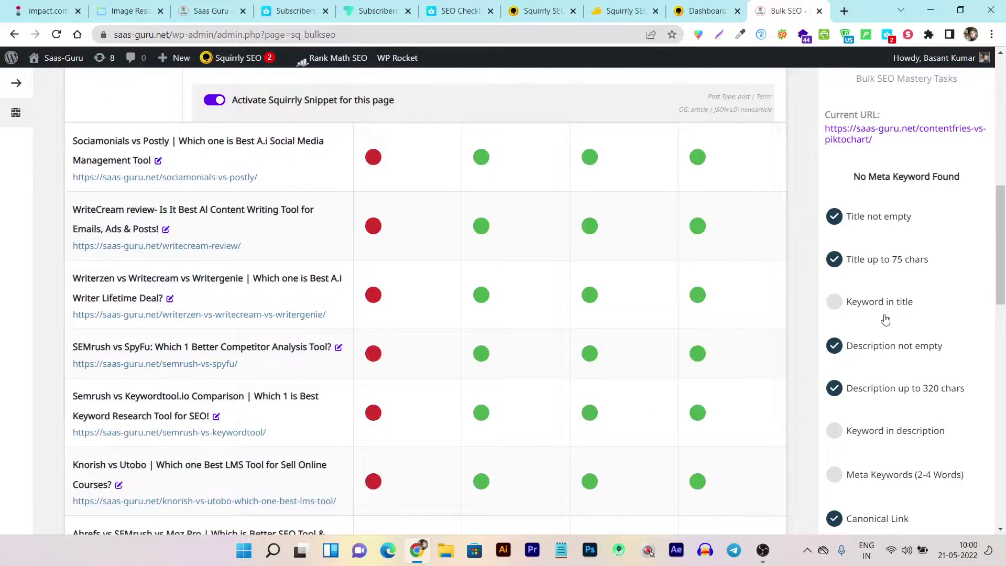
scroll(883, 315, down, 3)
drag(1002, 262, 1004, 272)
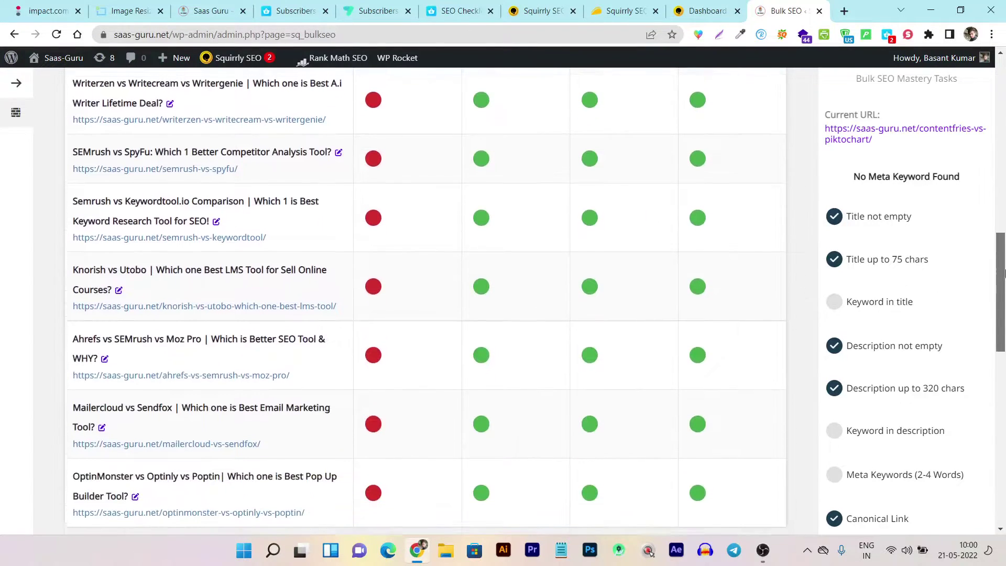
scroll(938, 283, up, 5)
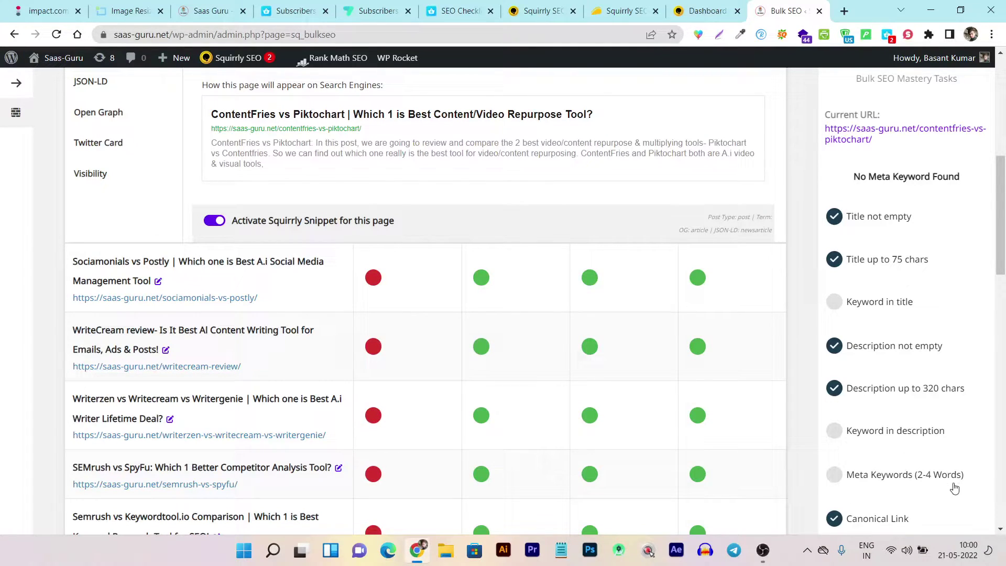
scroll(923, 456, down, 2)
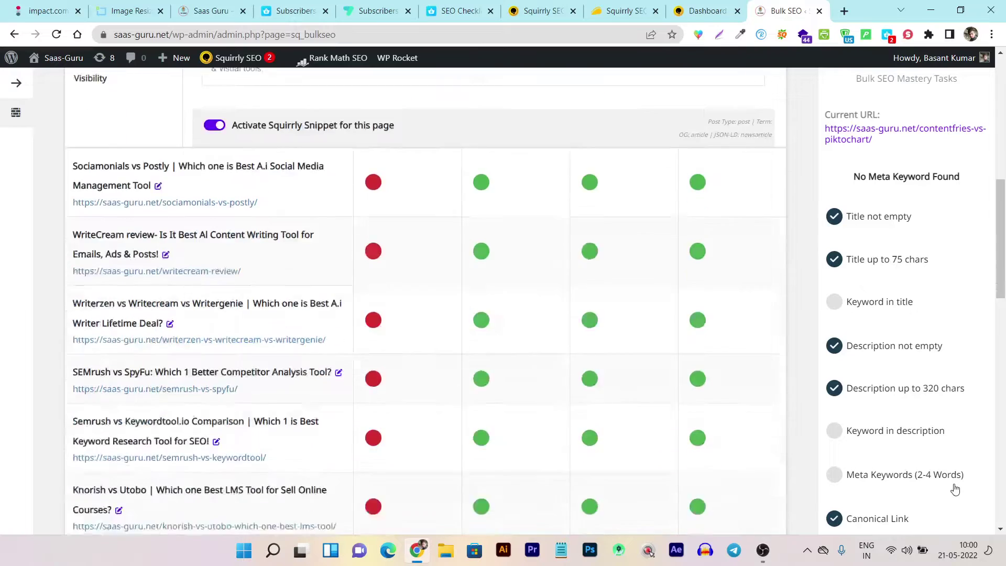
scroll(888, 367, up, 3)
scroll(873, 325, up, 5)
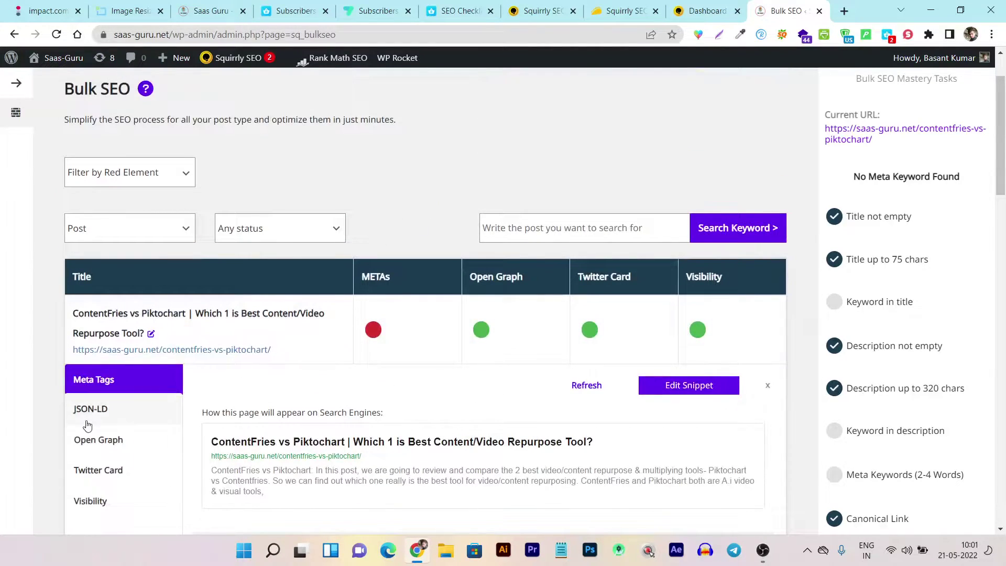
scroll(89, 411, down, 3)
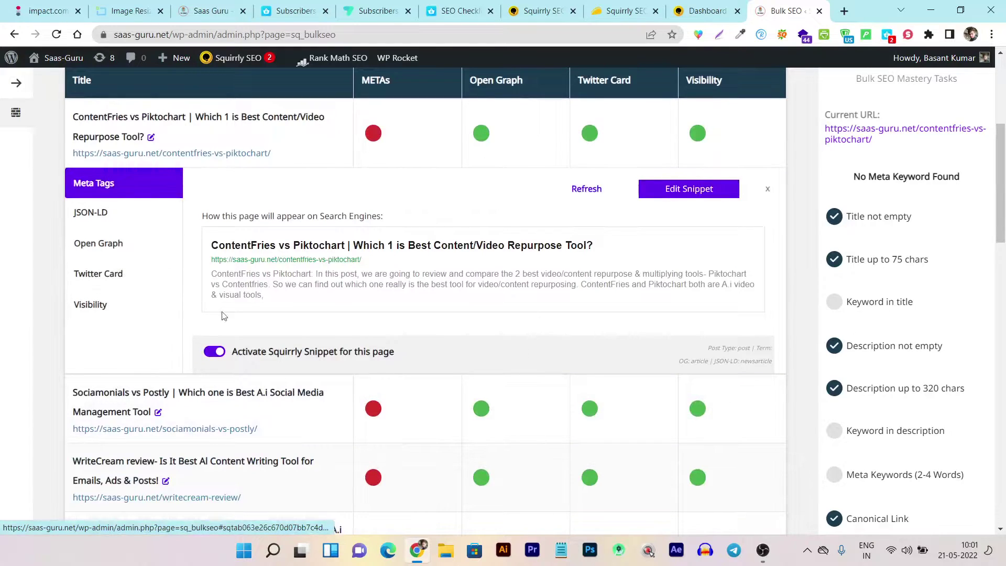
Review the JSON-LD, Open Graph, Twitter Card and Visibility sections of the "ContentFries vs Piktochart" post, and close its snippet details.
click(106, 214)
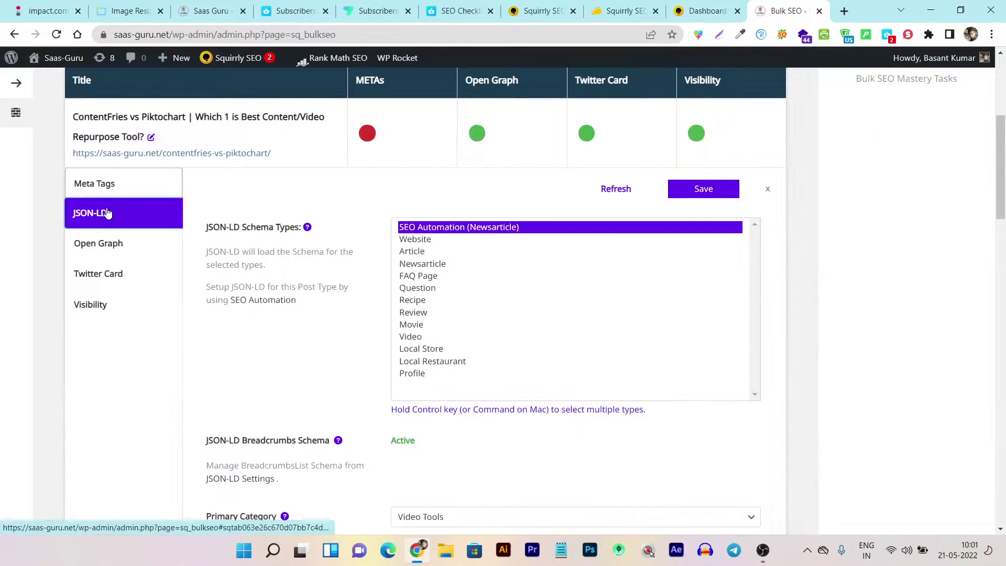
click(102, 243)
click(100, 274)
click(91, 306)
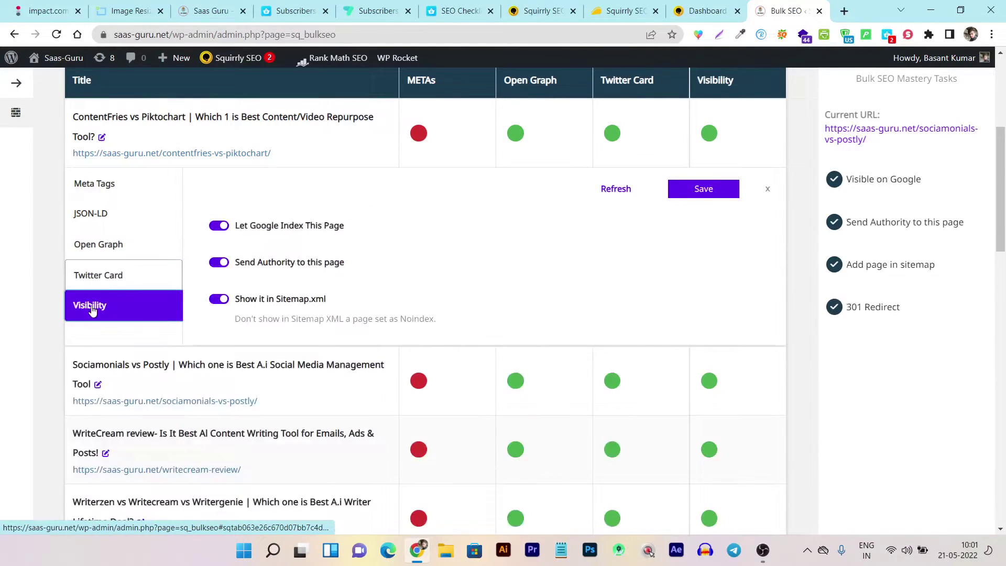
click(105, 244)
click(102, 267)
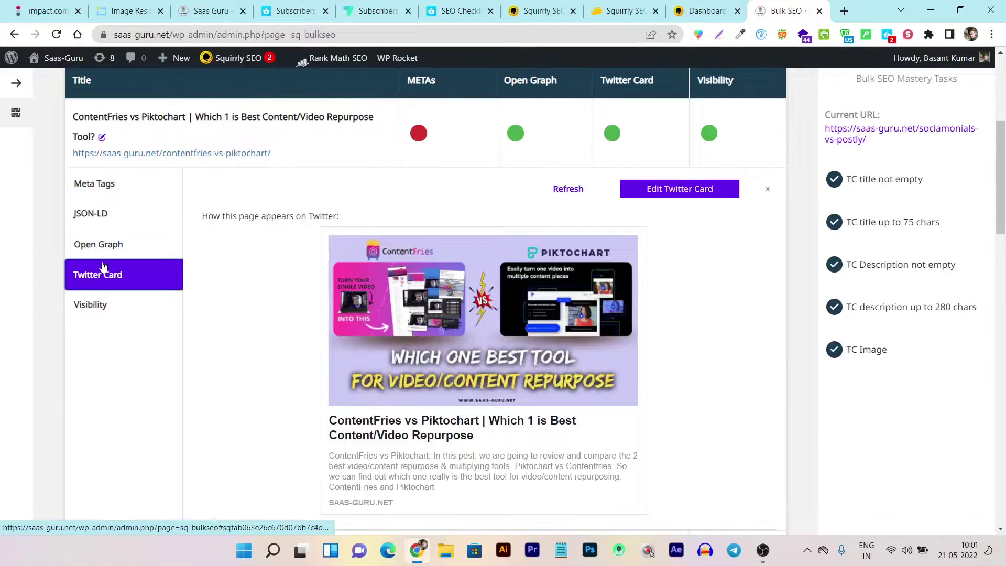
click(102, 256)
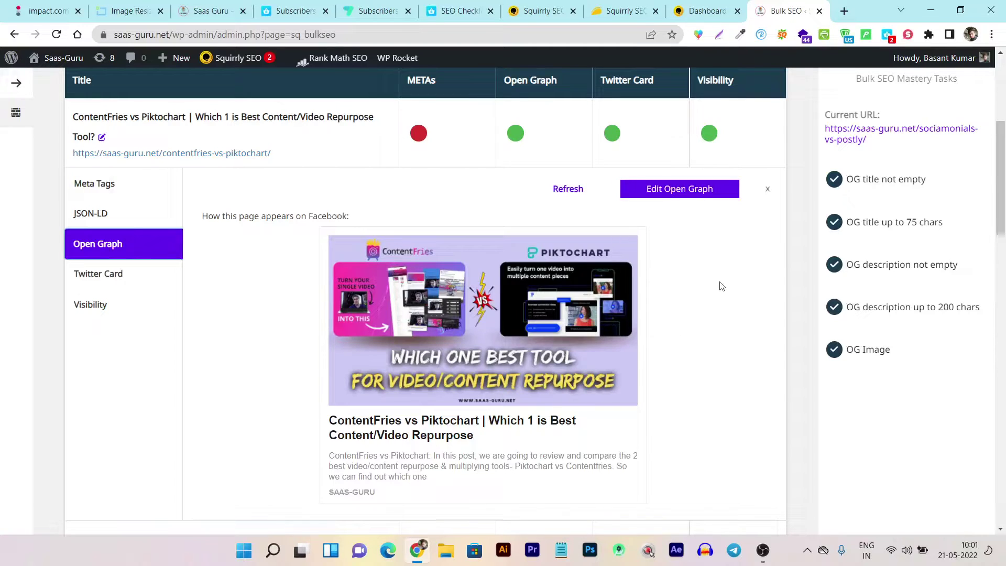
scroll(199, 239, up, 3)
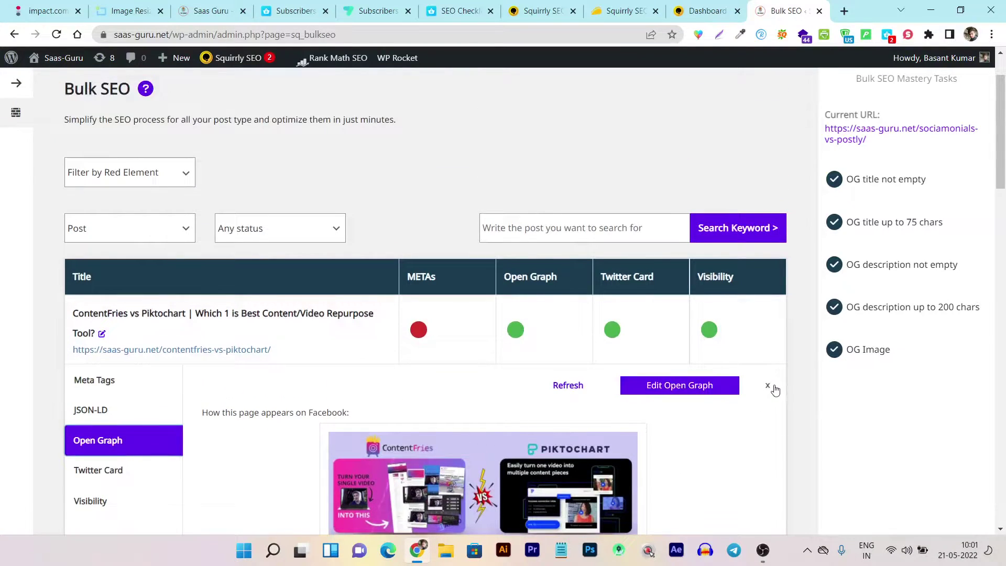
click(770, 386)
Open the METAs details of the WriteCream review post and review its Bulk SEO tasks.
scroll(572, 382, down, 2)
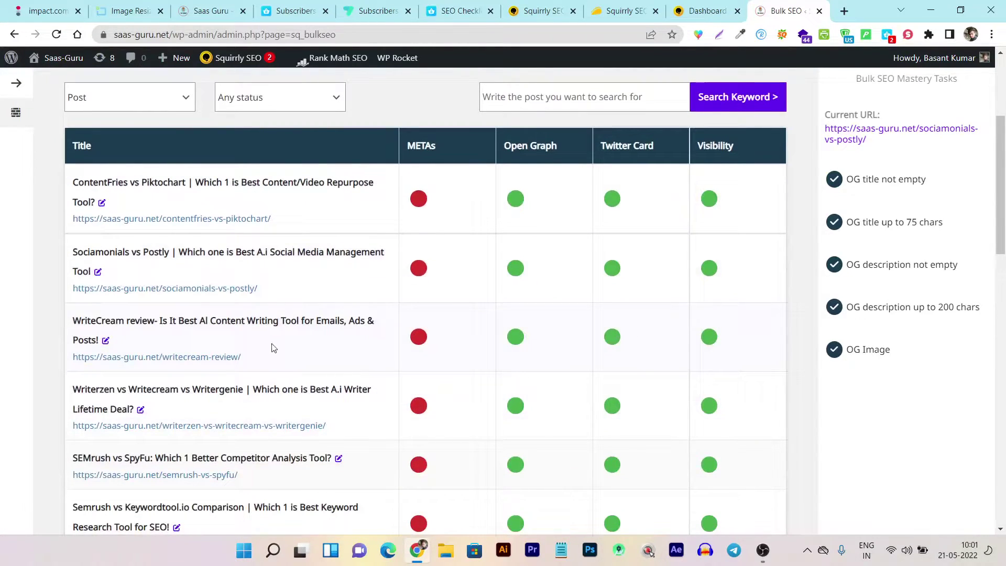
click(419, 337)
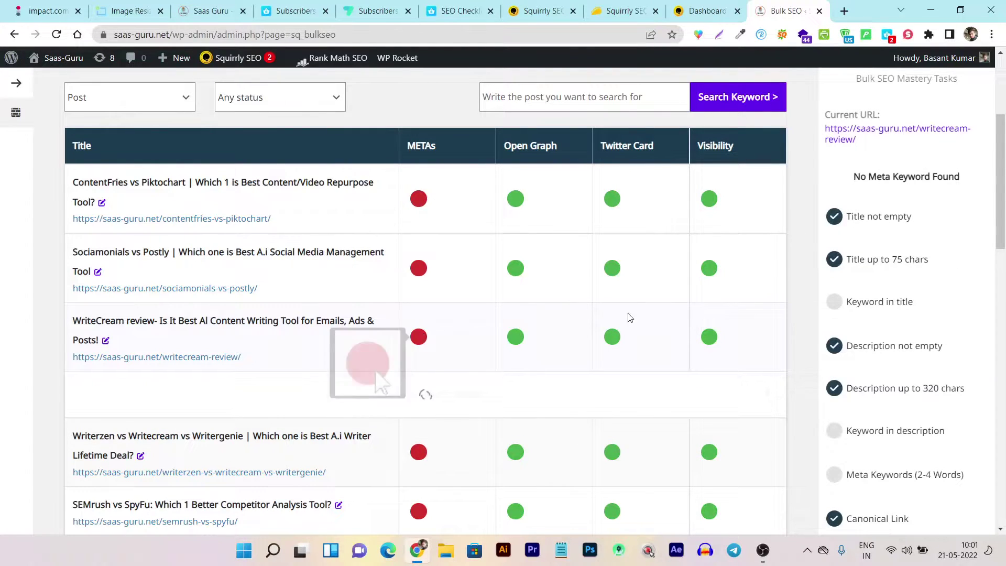
scroll(875, 315, down, 5)
scroll(886, 462, up, 4)
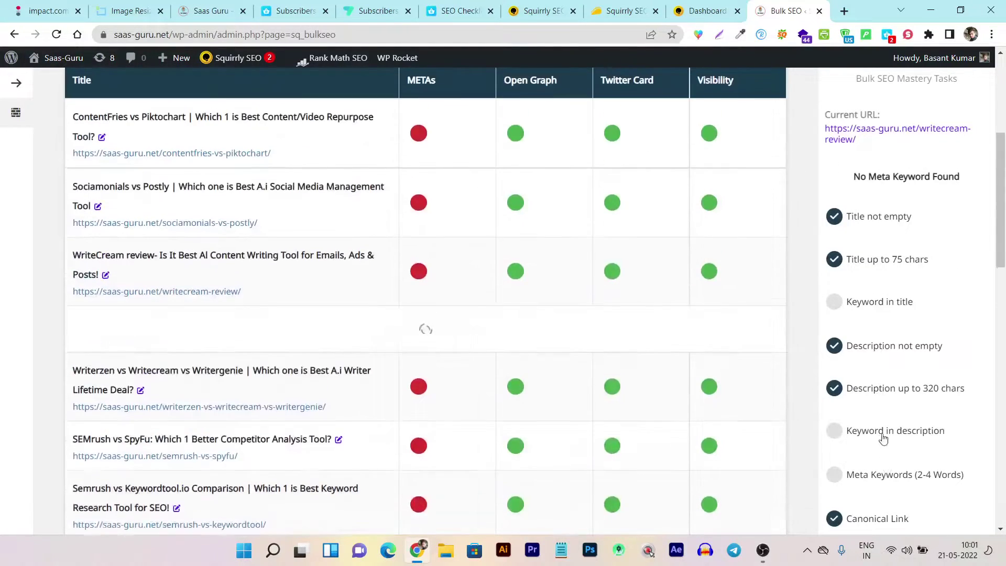
scroll(540, 288, up, 5)
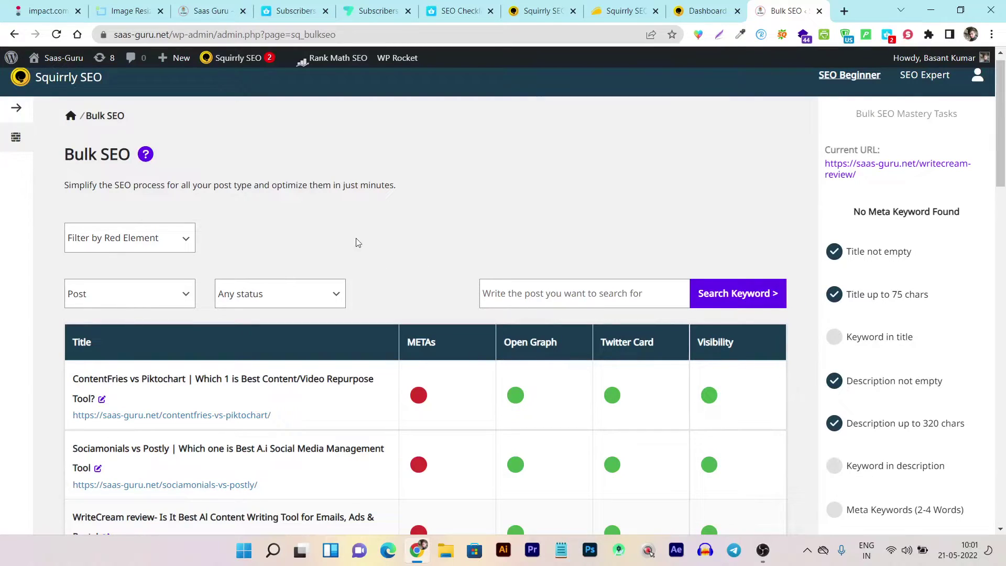
Return to the plugin's Overview page and open the Live Assistant page.
click(10, 116)
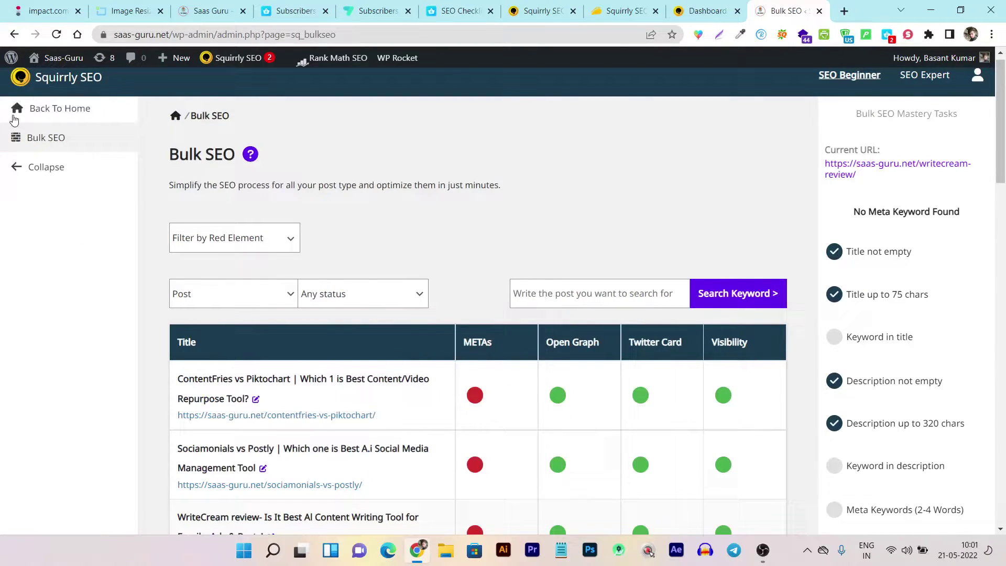
click(43, 113)
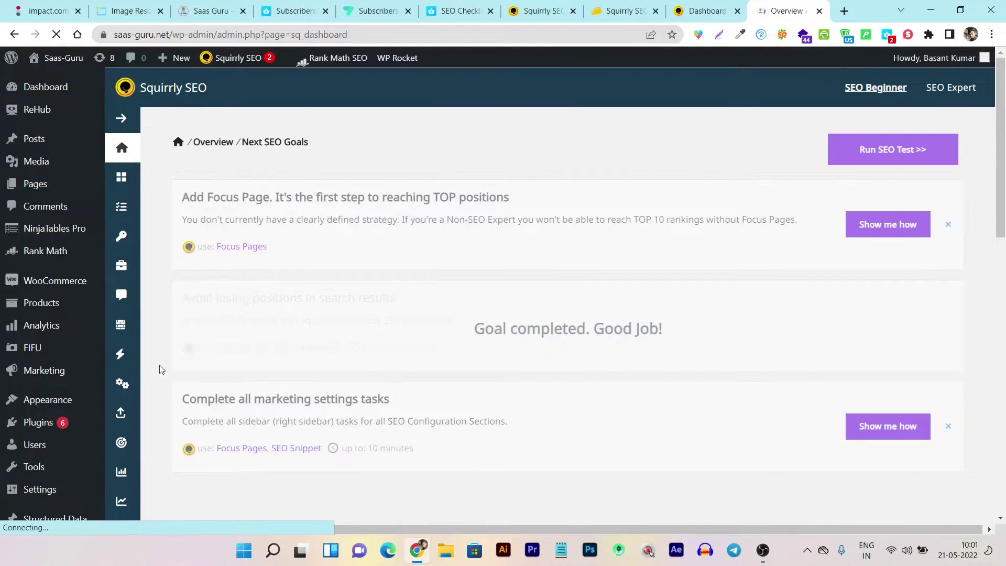
scroll(36, 335, down, 5)
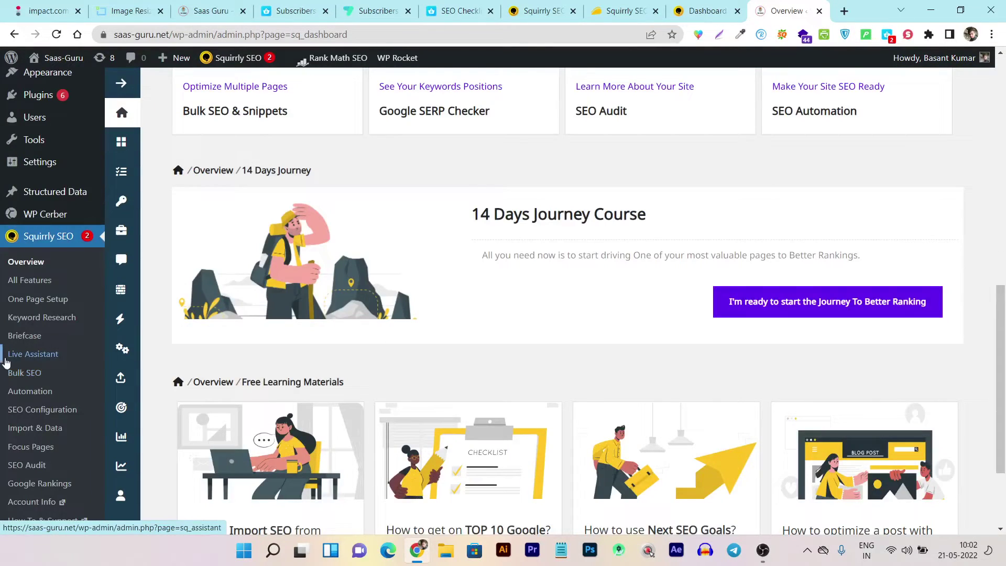
click(51, 356)
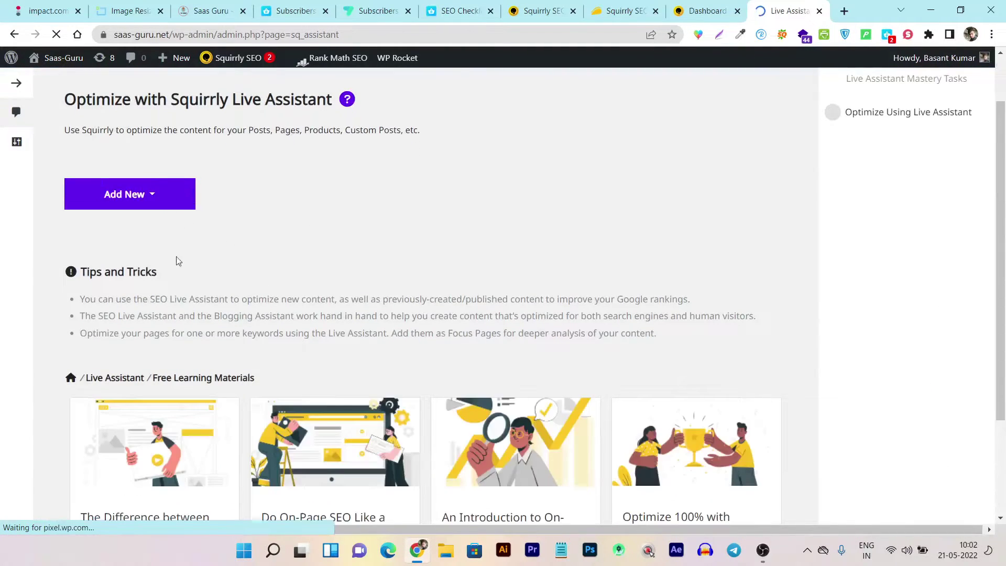
Review the Live Assistant page, including its Tips and Tricks and Free Learning Materials sections.
scroll(366, 253, down, 2)
scroll(366, 253, down, 1)
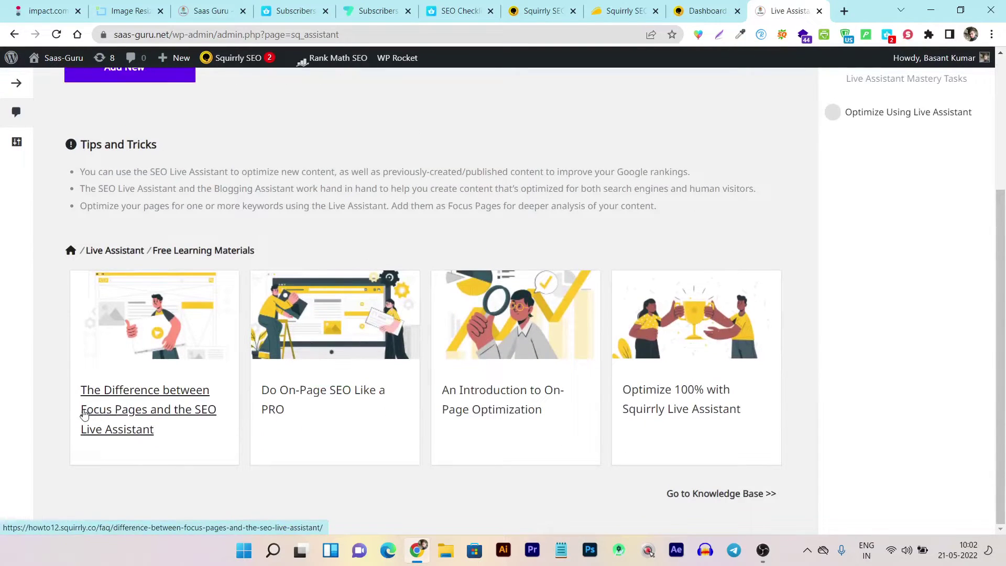
scroll(141, 235, up, 4)
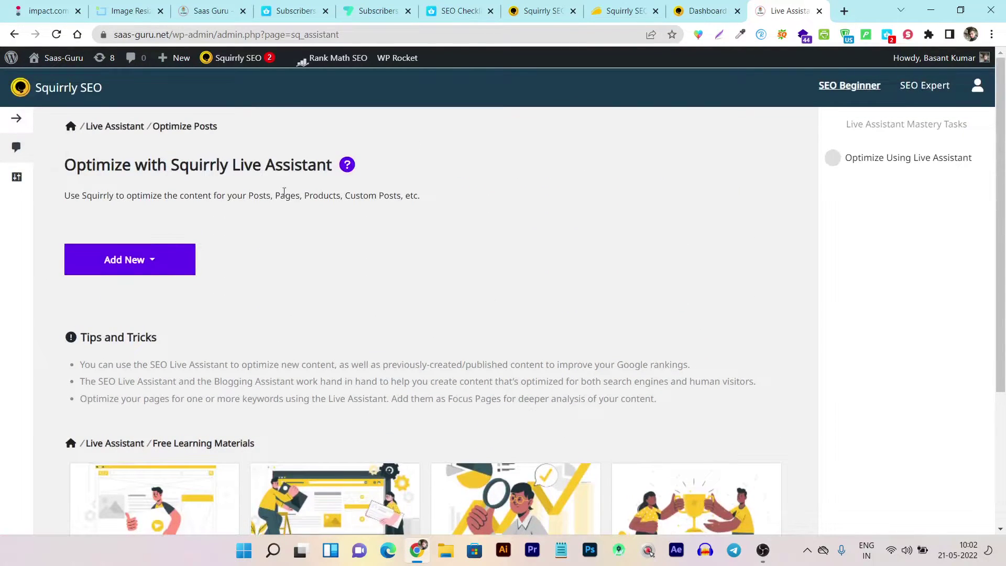
scroll(284, 192, down, 4)
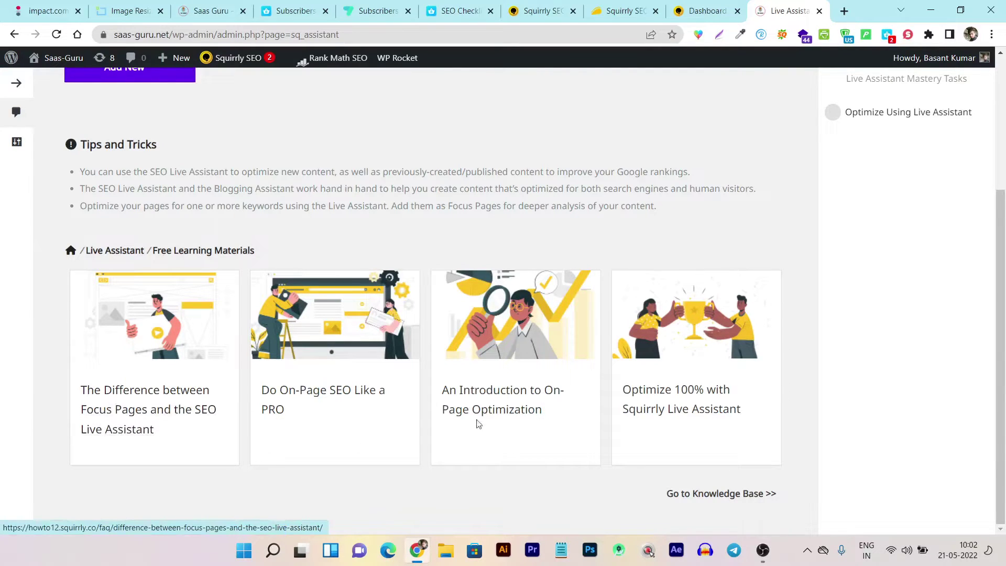
scroll(608, 421, up, 4)
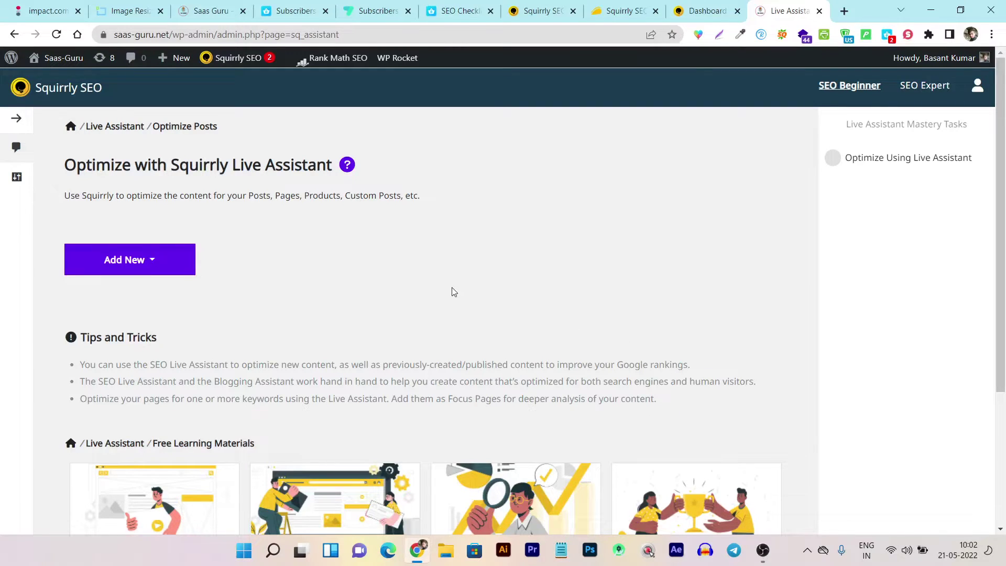
Go back to the plugin's Overview page and open the Google Rankings page.
click(16, 124)
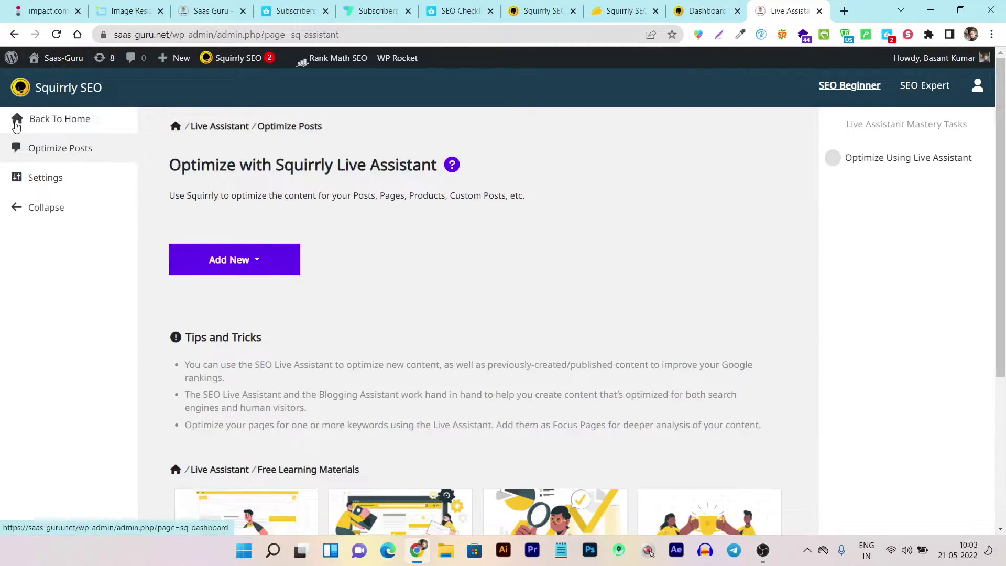
click(16, 126)
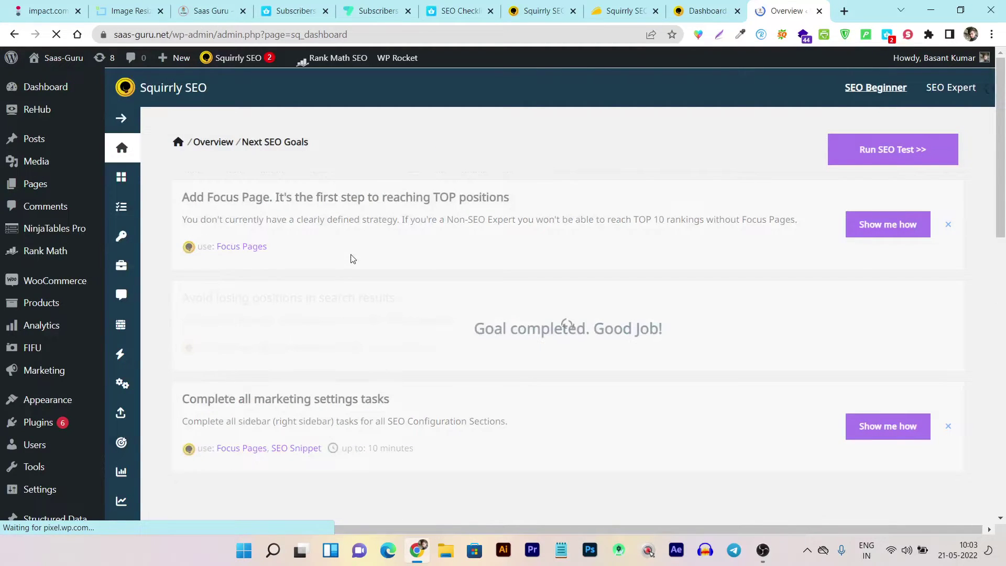
scroll(350, 257, down, 8)
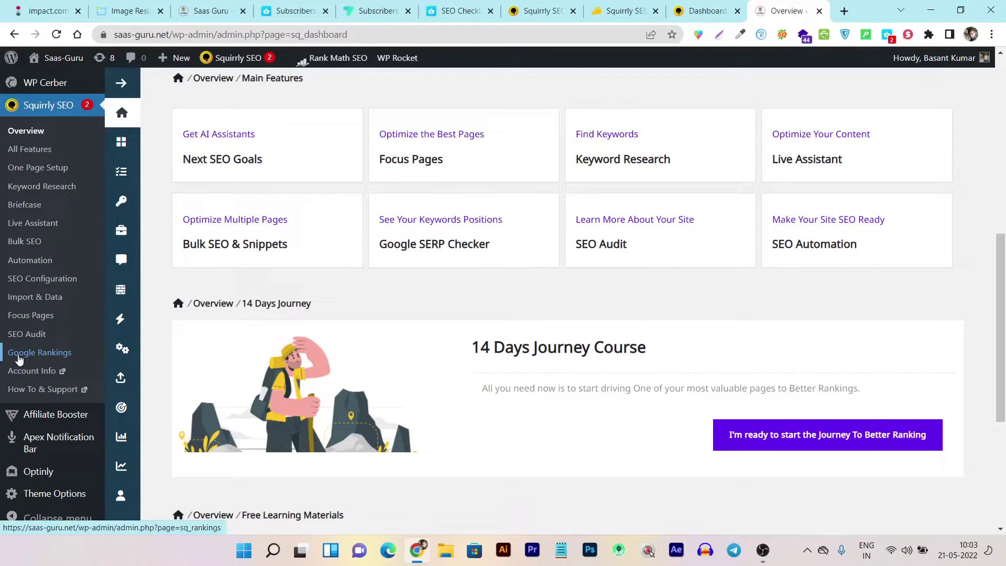
click(56, 356)
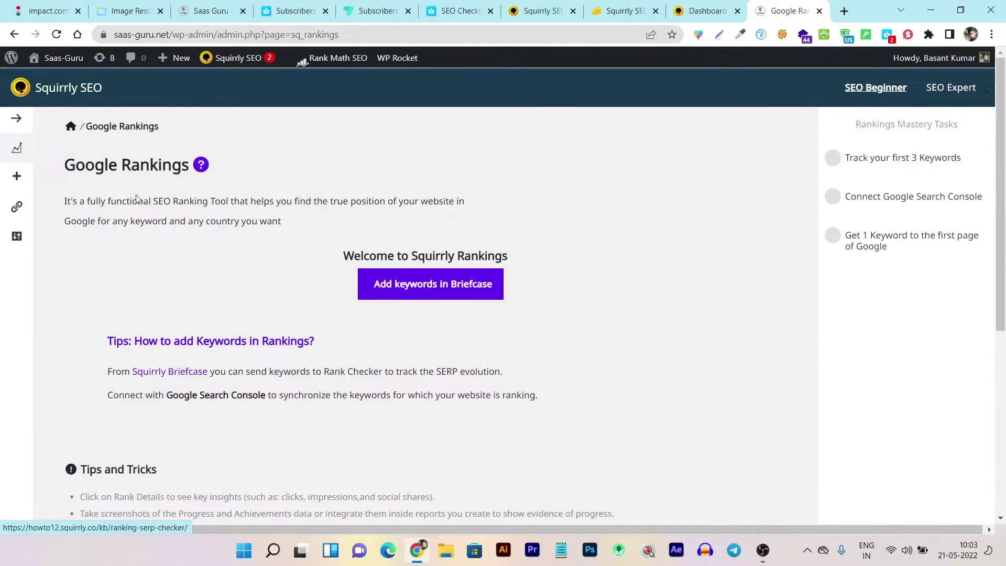
Review the Google Rankings page, including its tips for adding keywords and its Free Learning Materials.
scroll(236, 247, down, 4)
scroll(202, 234, up, 4)
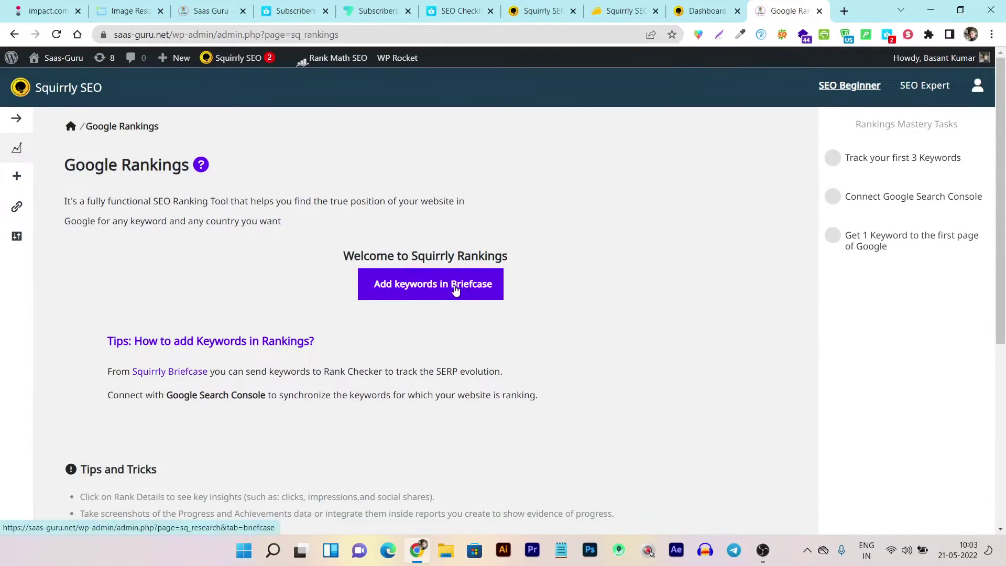
scroll(563, 271, down, 4)
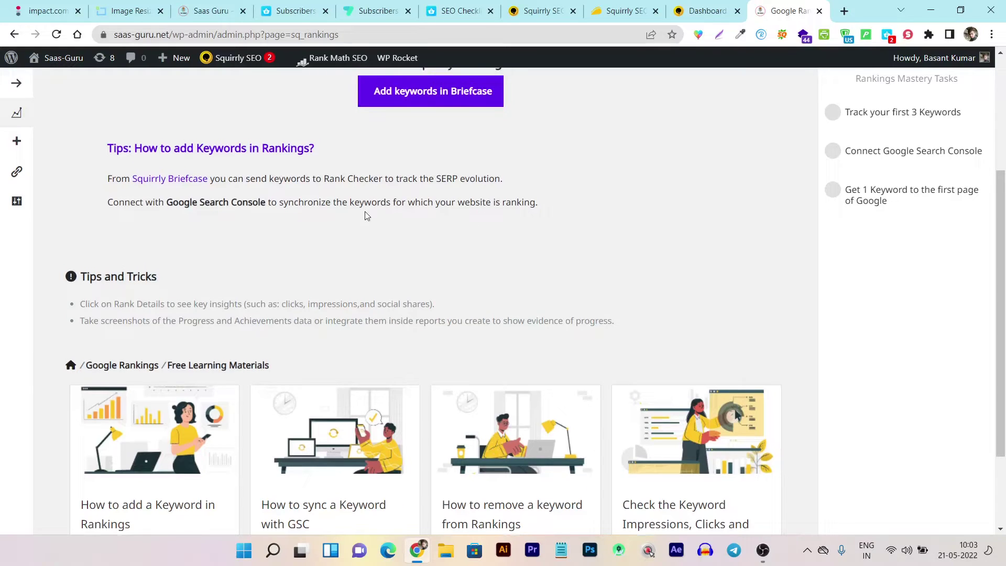
scroll(367, 216, up, 4)
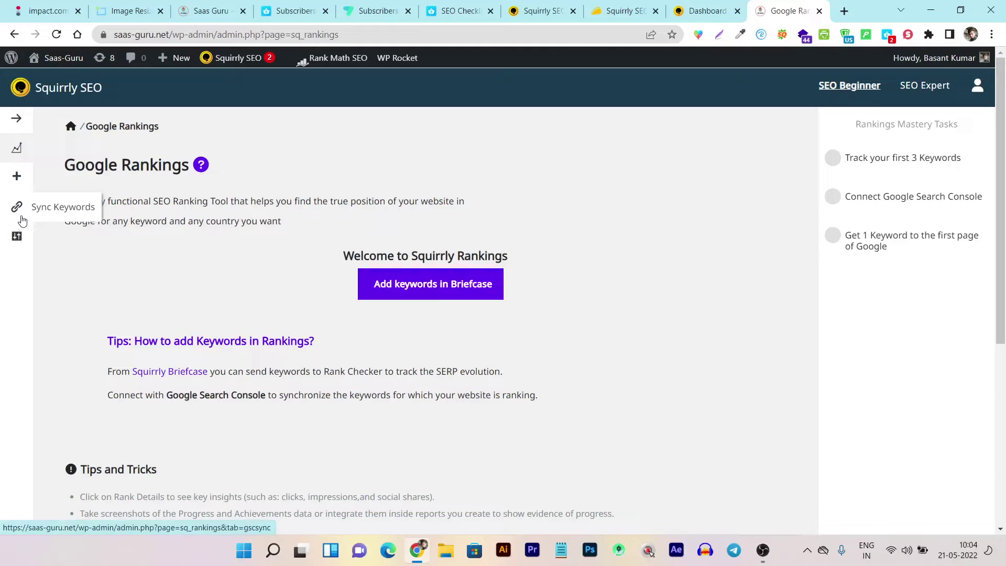
Open the Google Search Console Keywords Sync page, review its guidance and follow its resources link.
click(22, 221)
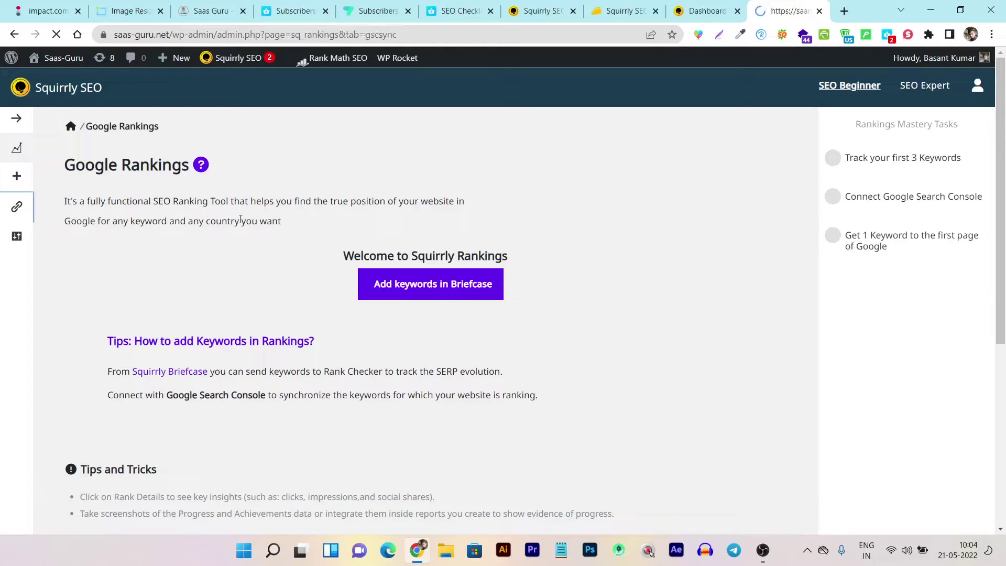
scroll(128, 259, down, 3)
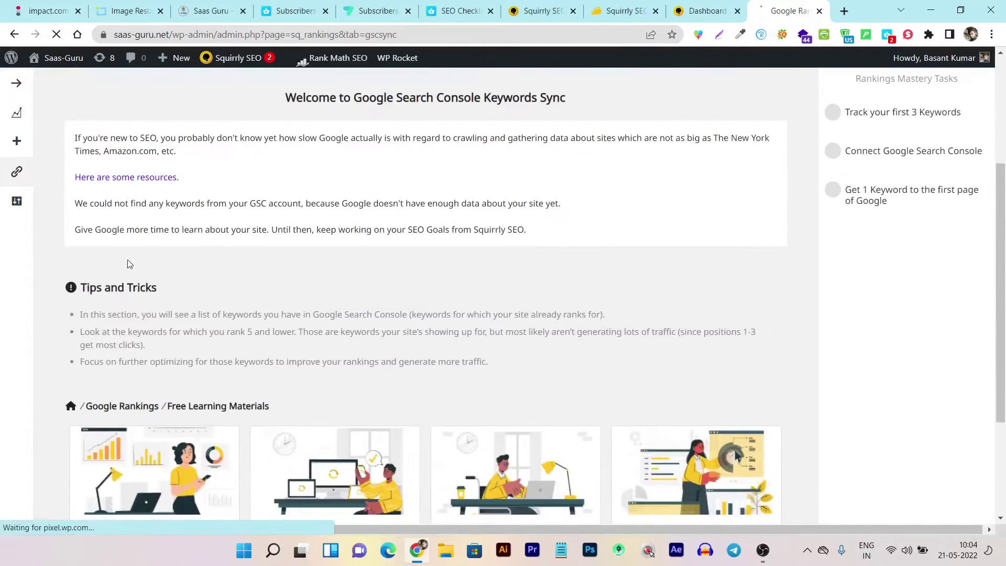
scroll(136, 283, up, 2)
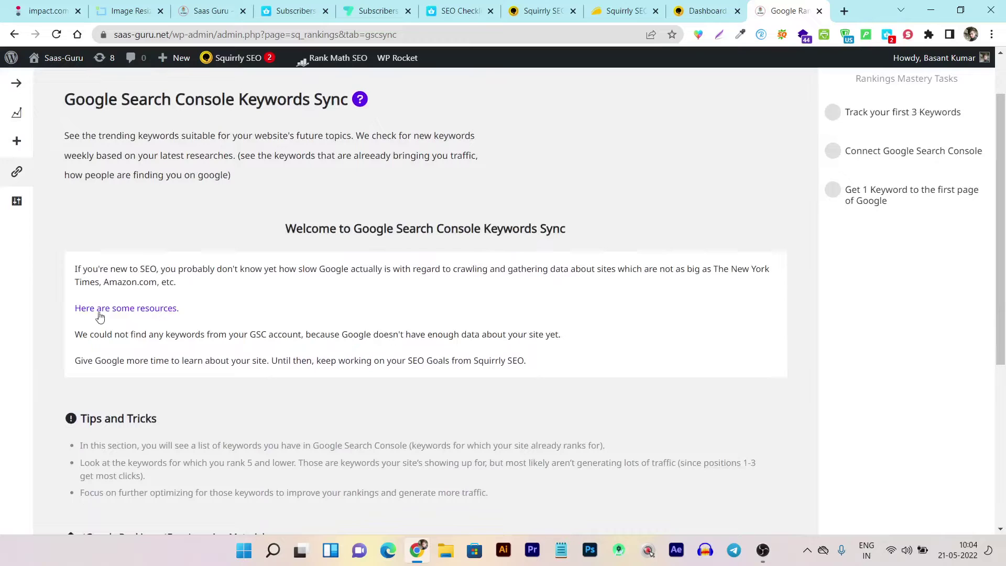
click(125, 308)
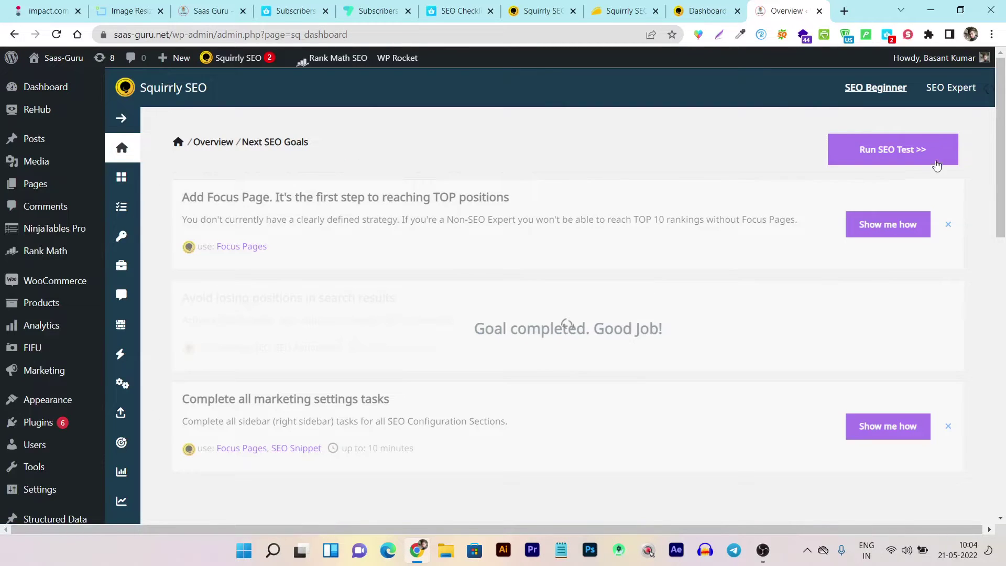
Run the SEO test from the Next SEO Goals section of the Overview page.
click(886, 150)
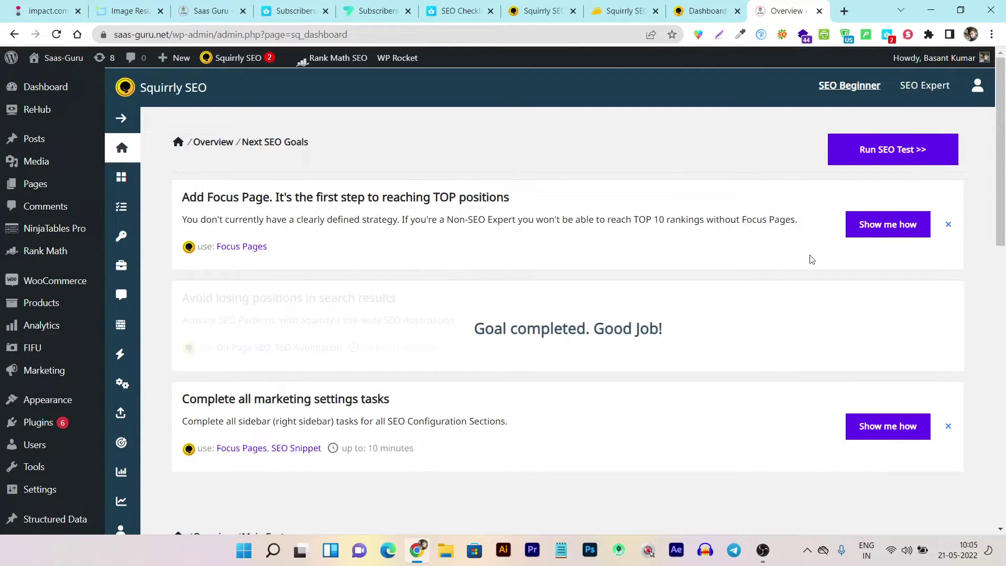
Open the guidance for the "Add Focus Page" goal on the Overview page and follow it to the Focus Pages setup.
scroll(242, 260, down, 5)
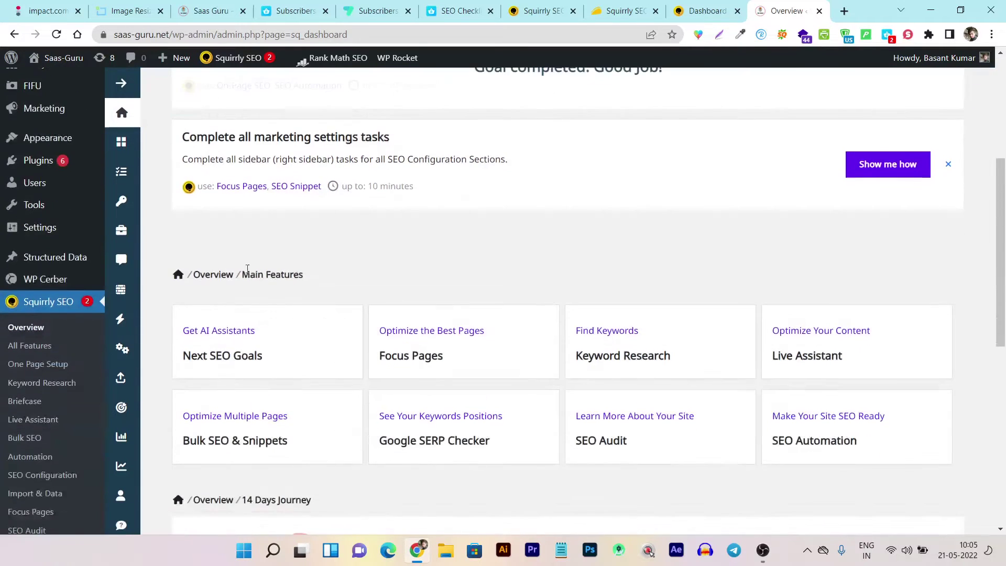
scroll(221, 353, down, 9)
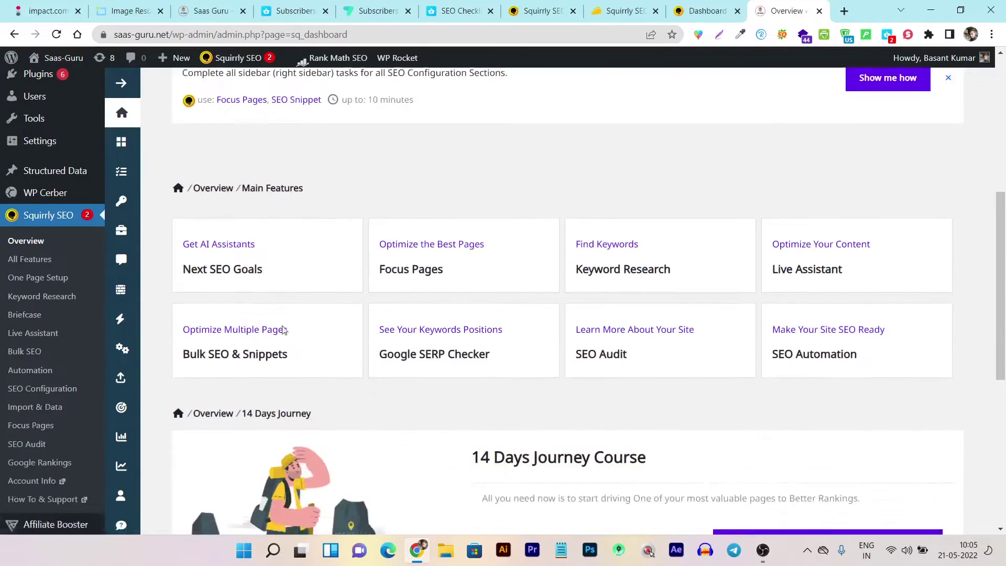
scroll(458, 308, up, 14)
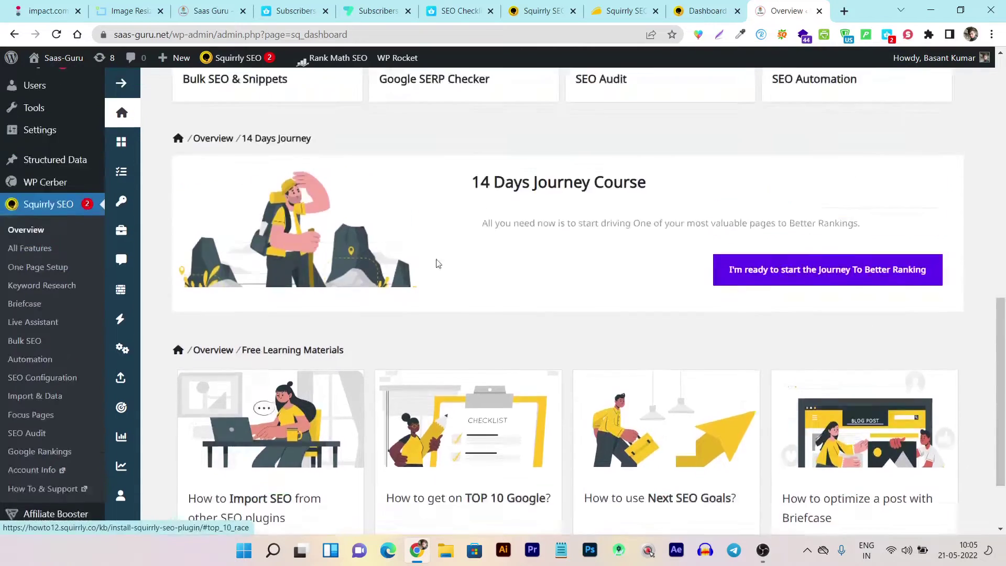
click(894, 227)
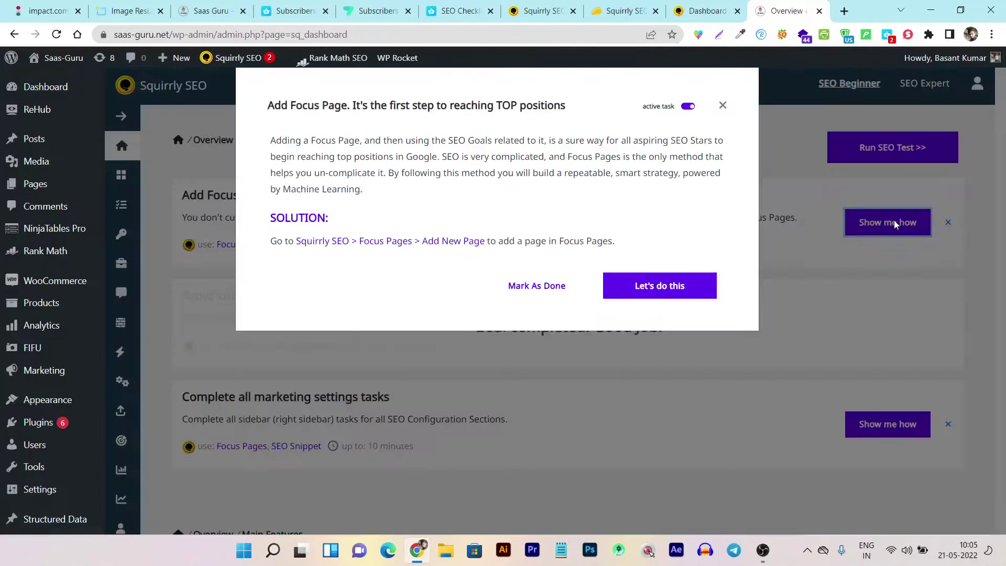
click(643, 298)
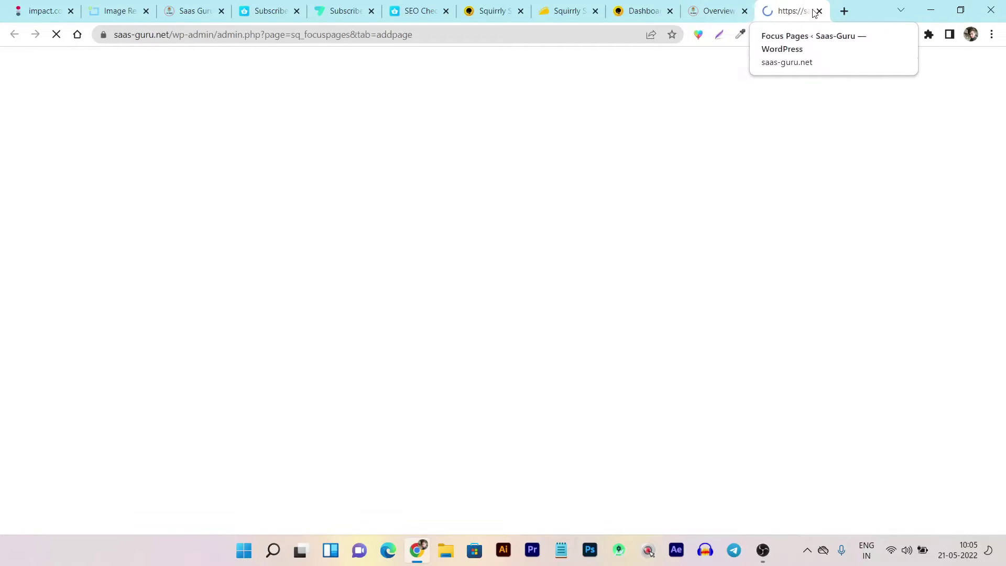
Set the post "ContentFries vs Piktochart | Which 1 is Best Content/Video Repurpose Tool?" as a Focus Page.
scroll(247, 278, down, 3)
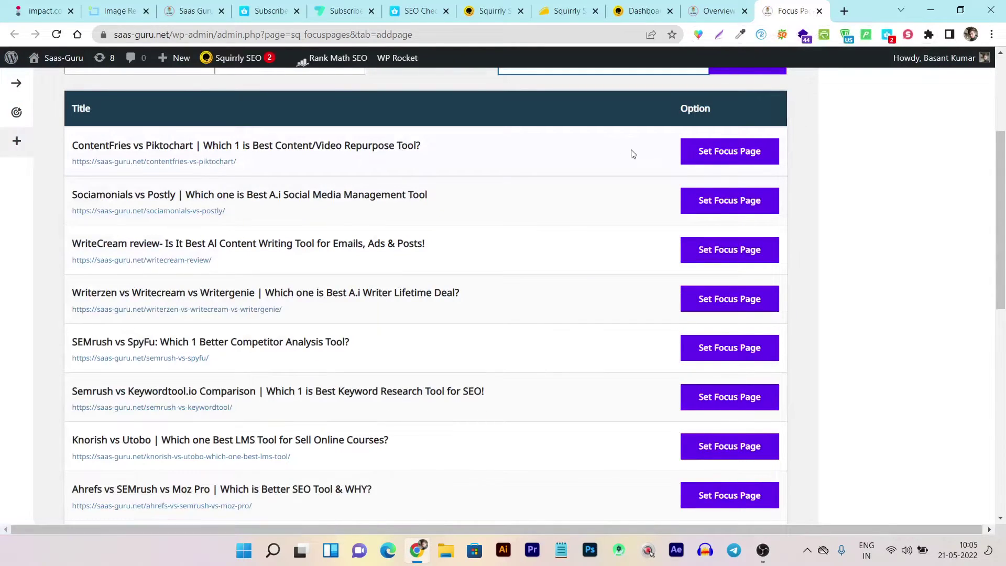
scroll(364, 321, down, 3)
scroll(364, 322, down, 3)
scroll(426, 318, up, 9)
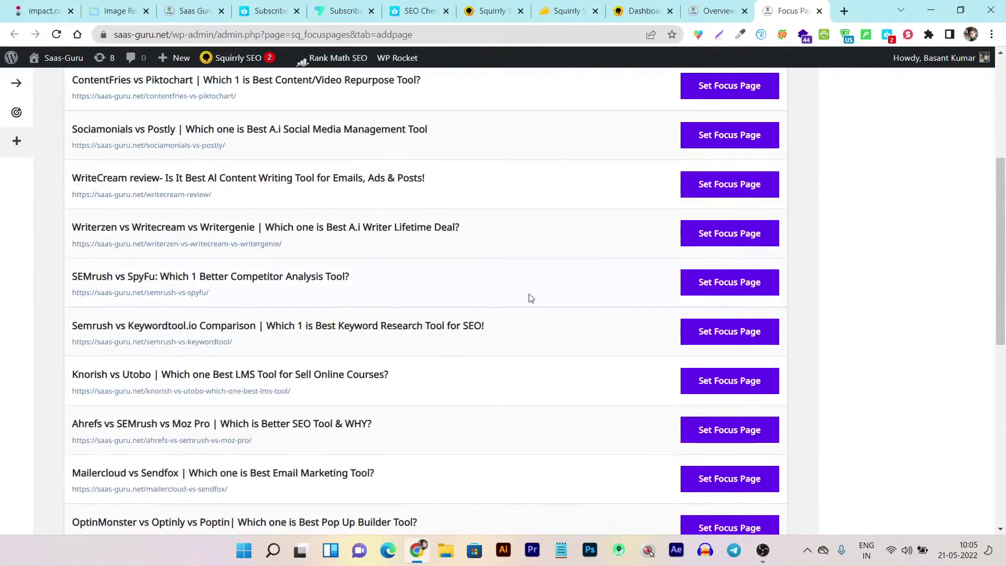
scroll(471, 312, down, 1)
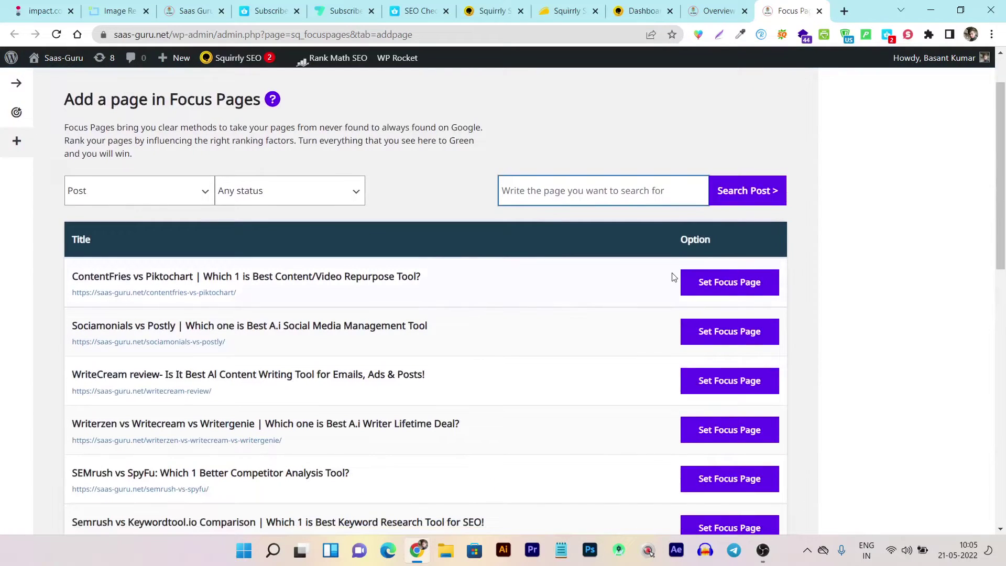
scroll(653, 319, down, 3)
scroll(653, 320, up, 3)
click(711, 284)
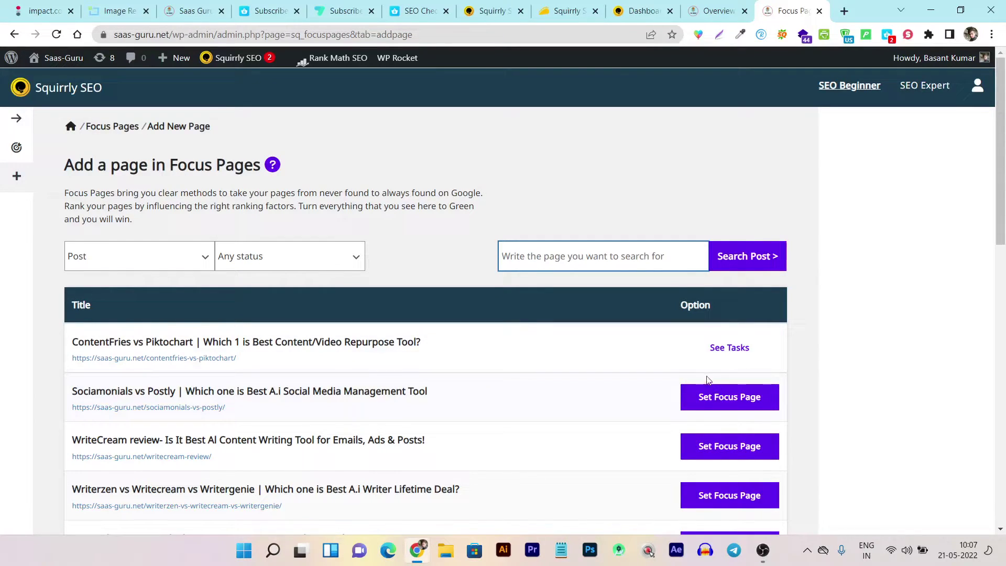
Open the tasks of the ContentFries vs Piktochart Focus Page and review its ranking chances, progress and ranking factors.
click(727, 354)
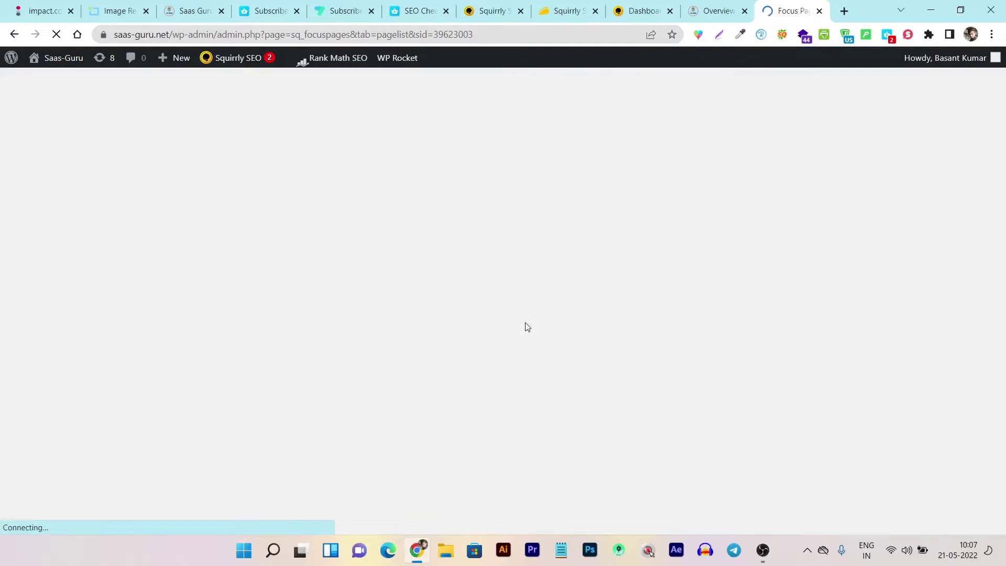
scroll(485, 350, down, 2)
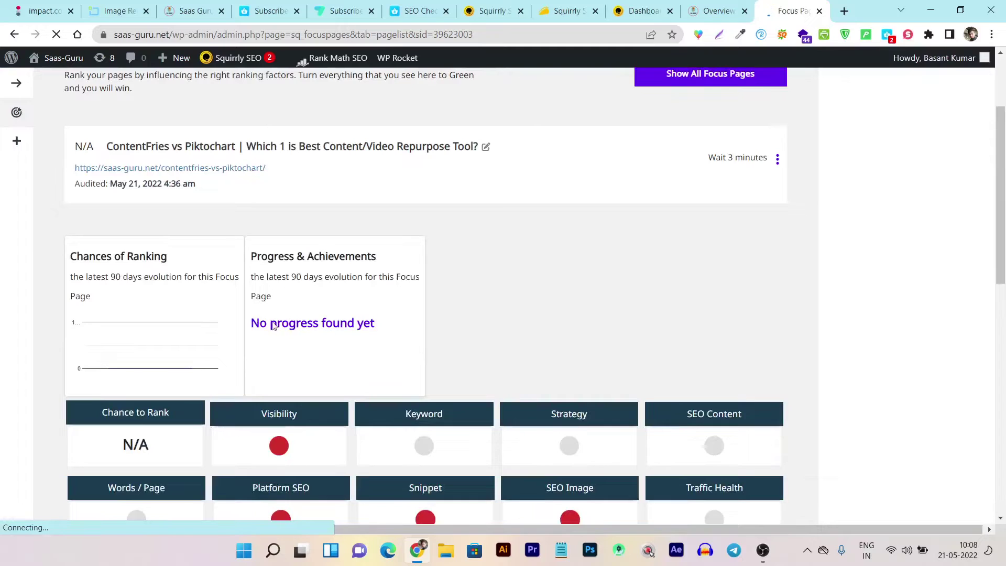
scroll(135, 316, down, 4)
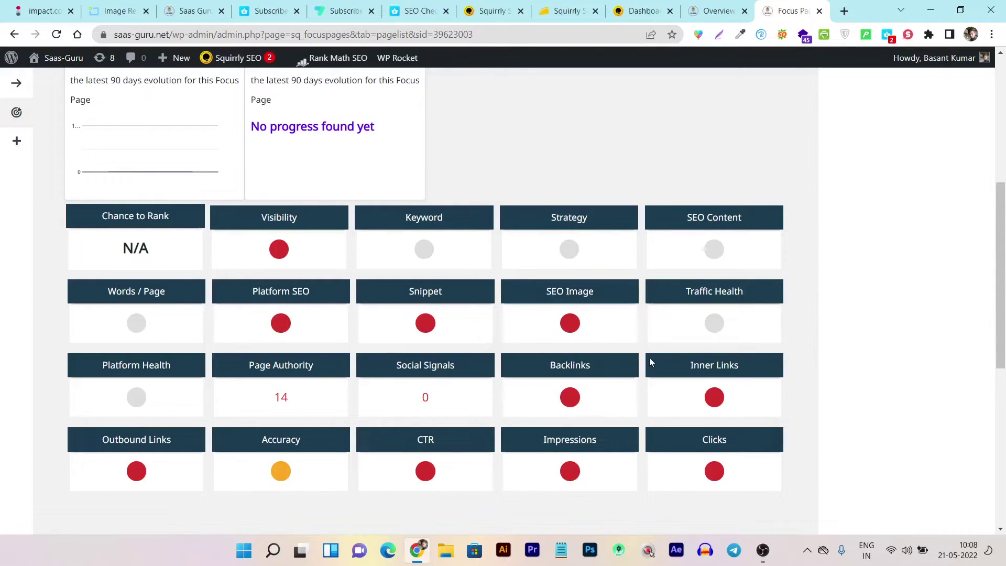
scroll(650, 357, up, 4)
scroll(266, 368, down, 1)
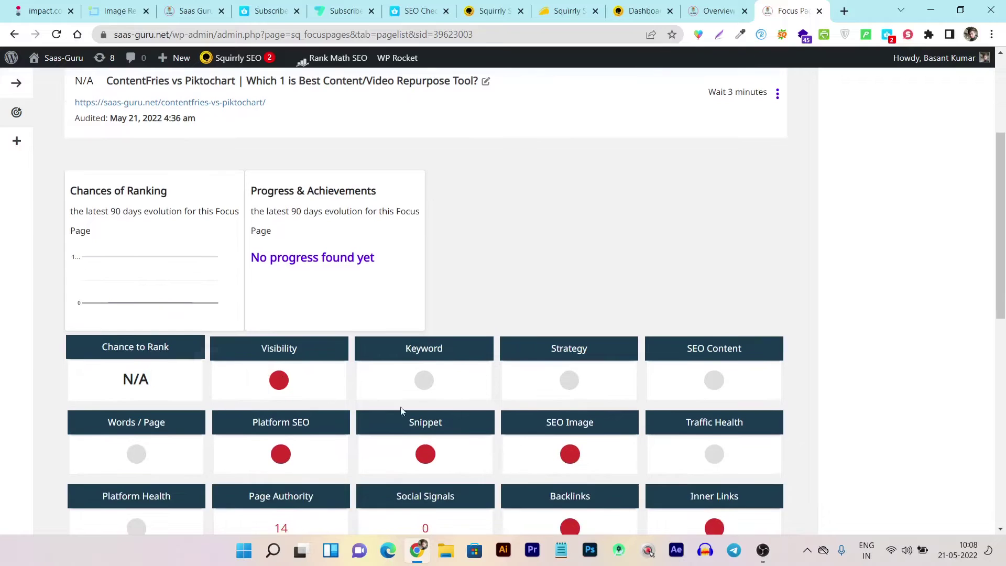
scroll(652, 399, up, 2)
scroll(477, 378, down, 5)
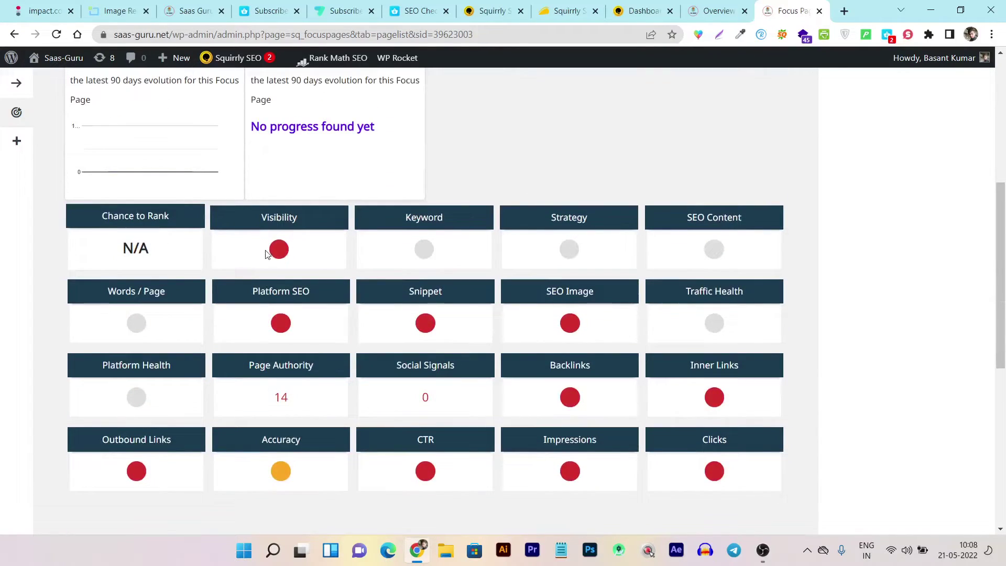
Read the task details for Manual index request under Visibility and Enhance your sitemap under Platform SEO.
mouse_move(283, 255)
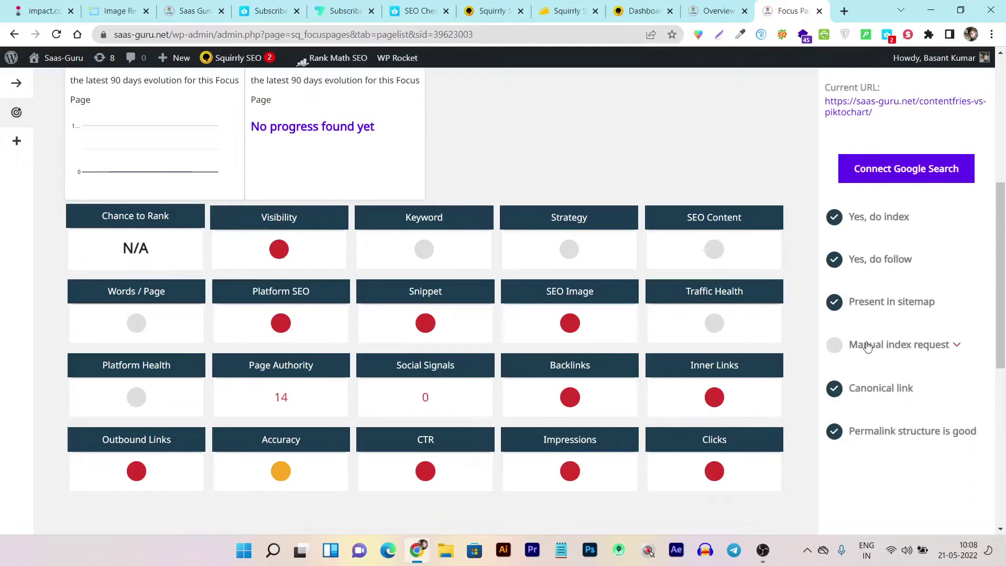
click(956, 347)
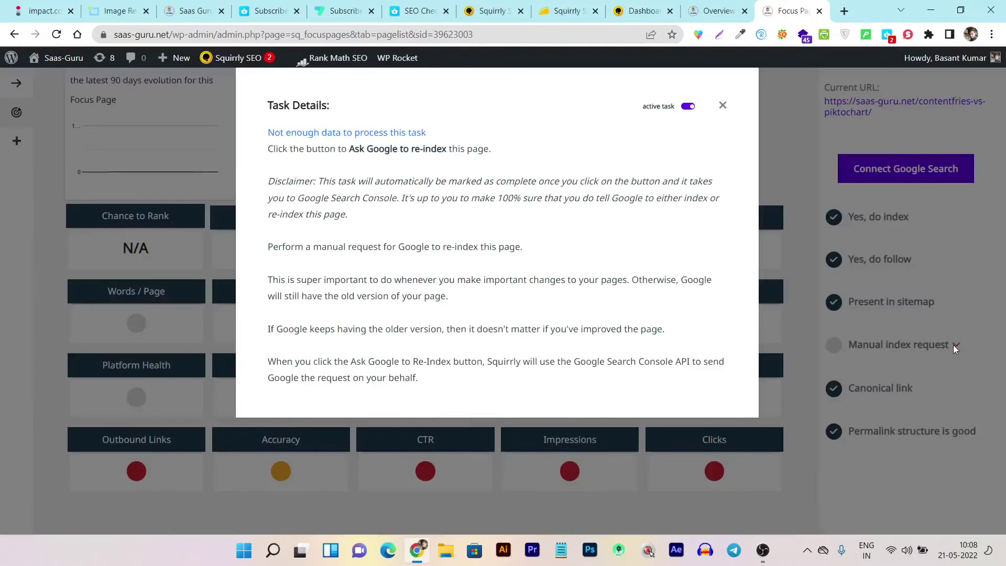
click(723, 105)
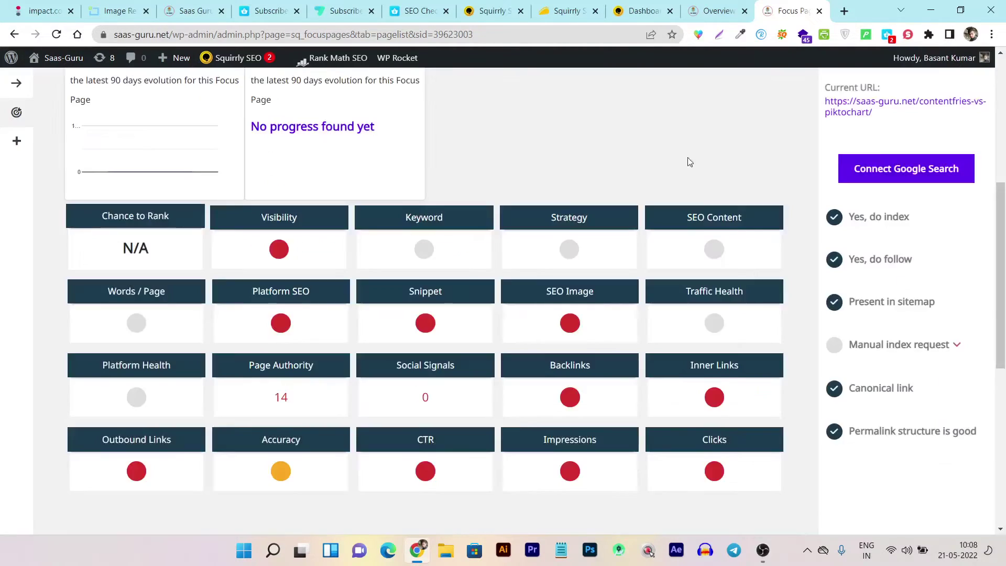
click(283, 324)
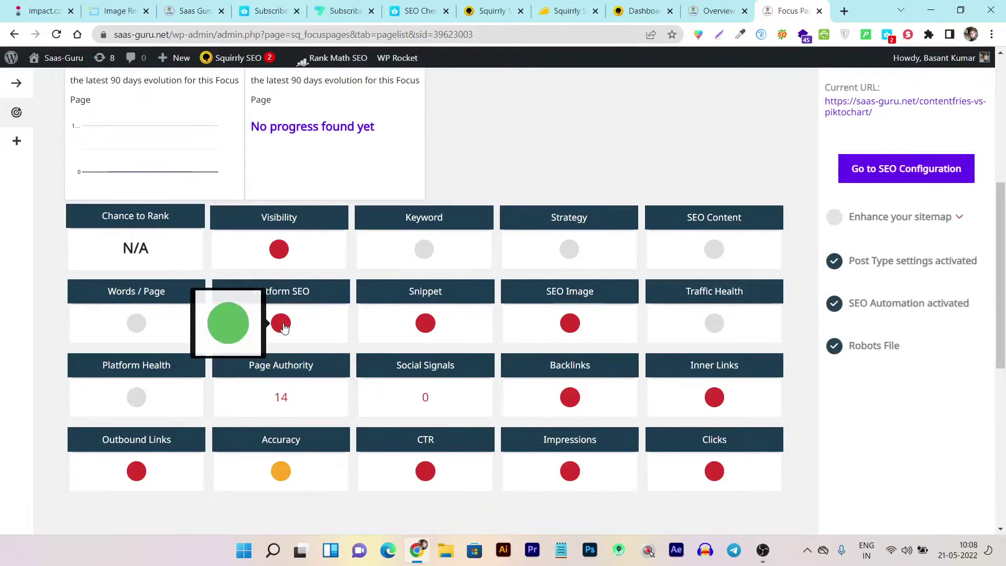
click(961, 223)
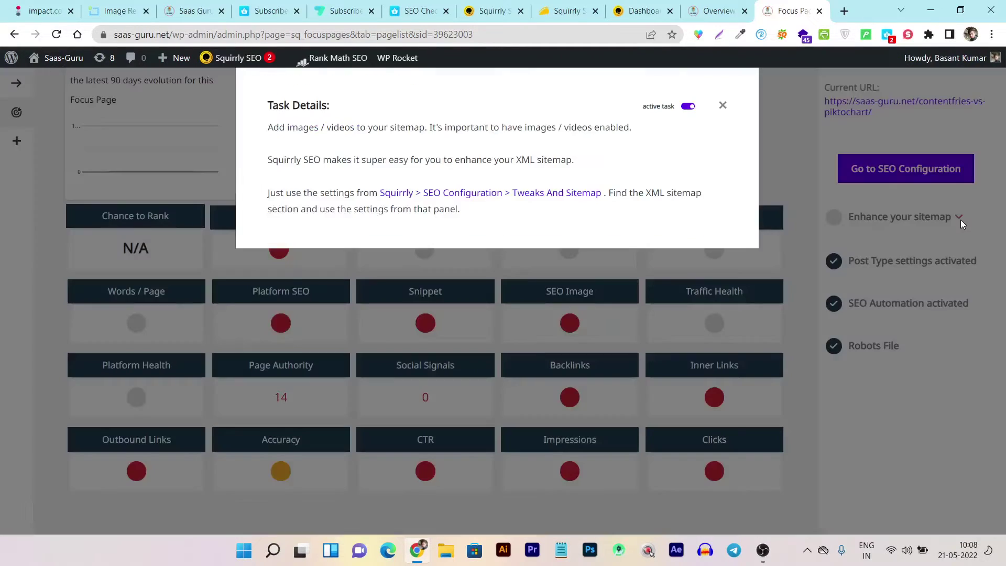
click(723, 105)
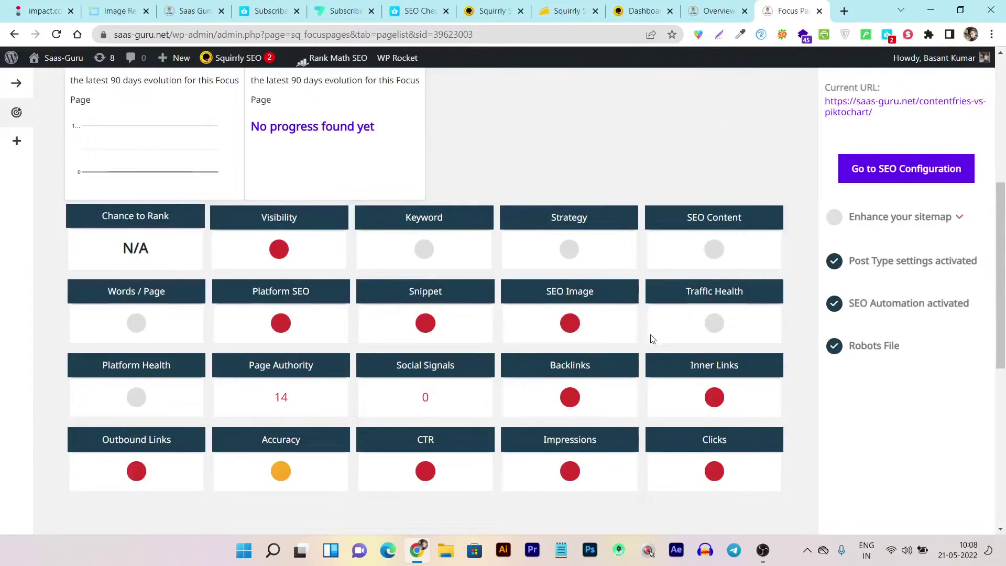
Review the task lists of the Keyword, Strategy and SEO Content ranking factors.
click(425, 259)
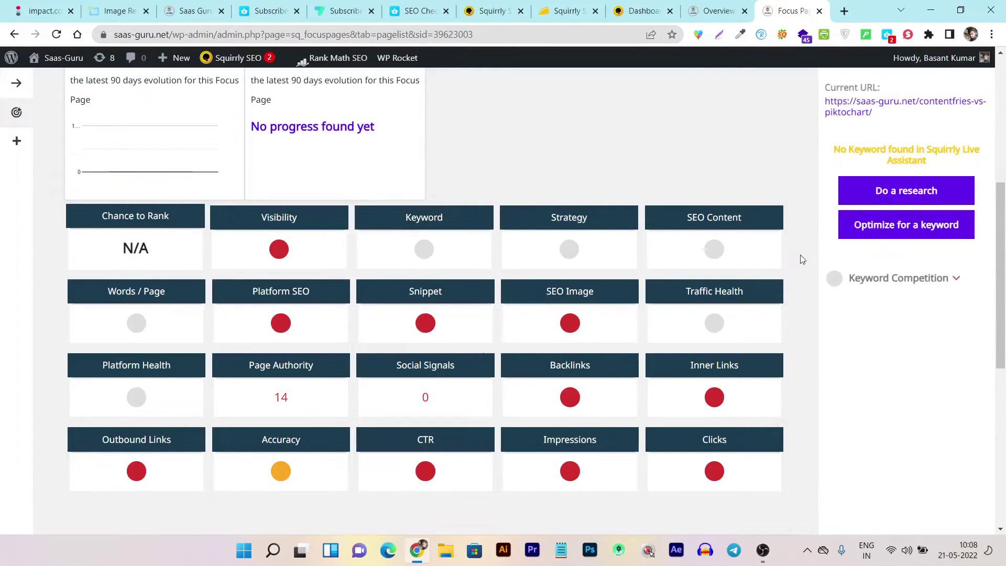
click(580, 252)
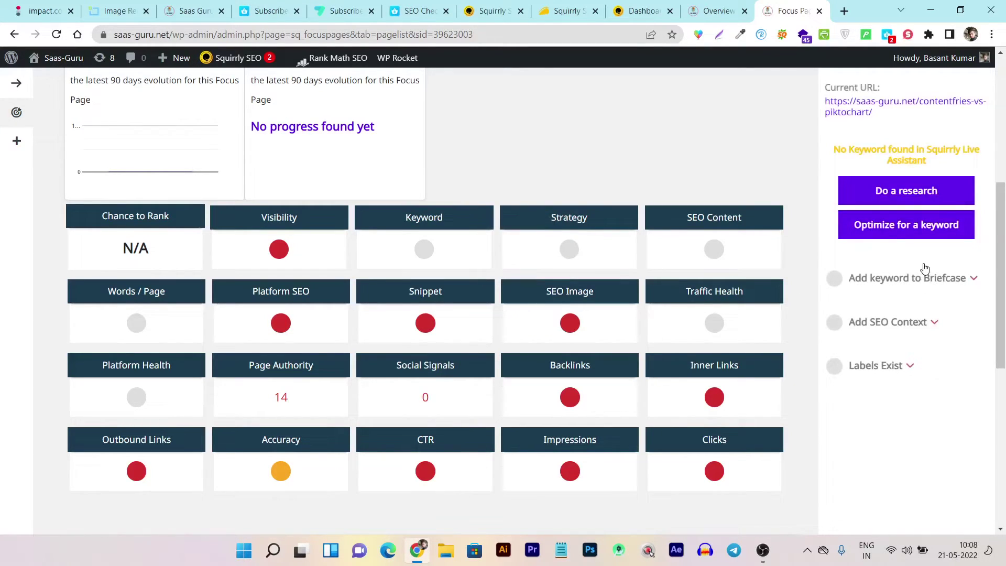
scroll(923, 265, down, 2)
scroll(923, 264, up, 5)
scroll(752, 377, down, 2)
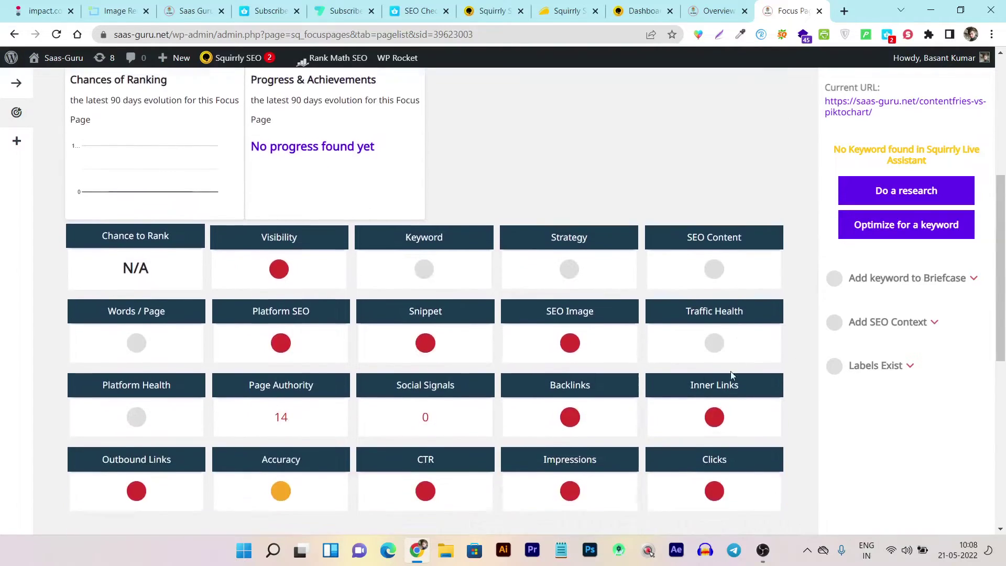
click(713, 250)
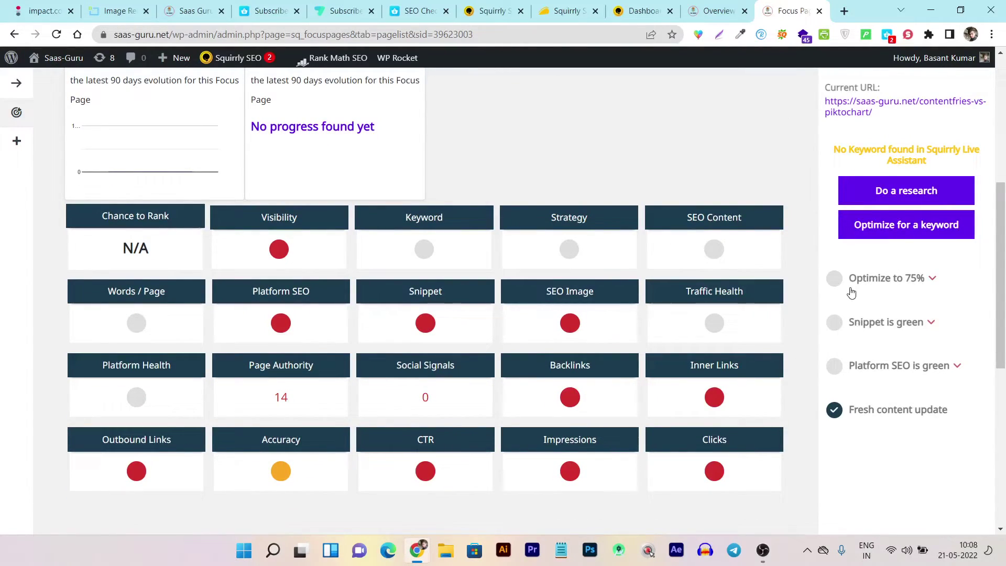
Look over the Tips and Tricks, and read the Maintain authority task details under Outbound Links.
scroll(852, 292, down, 4)
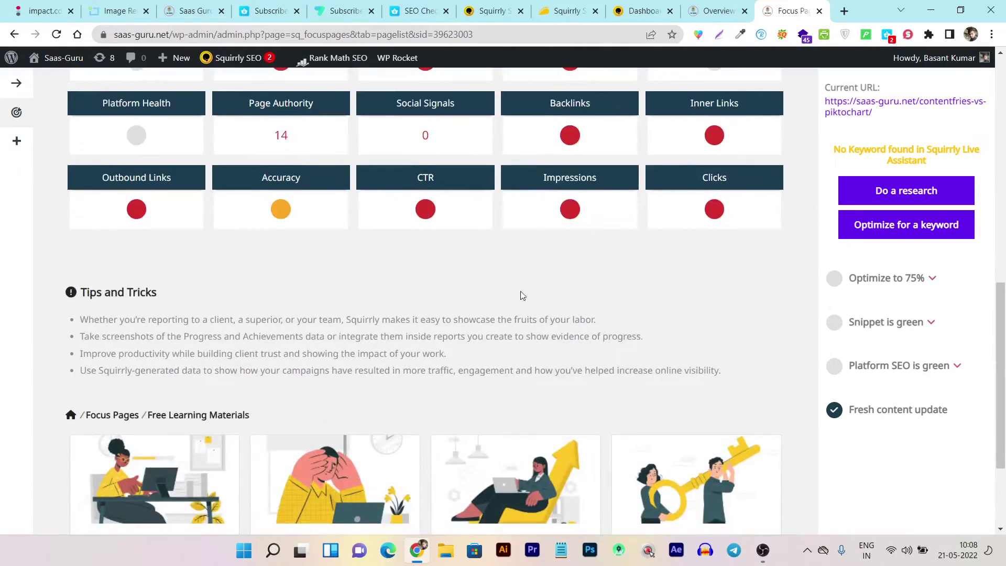
scroll(296, 308, up, 2)
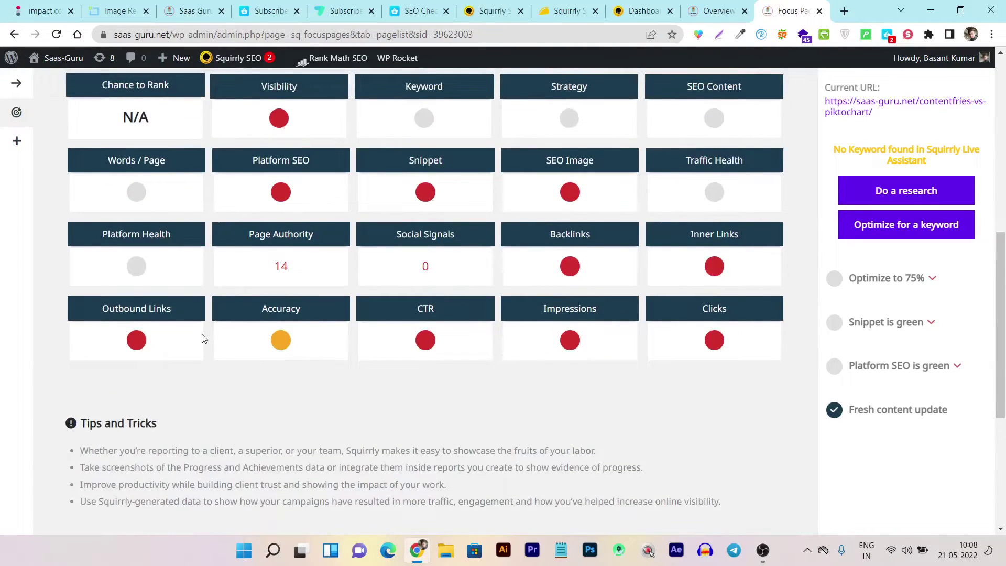
click(130, 345)
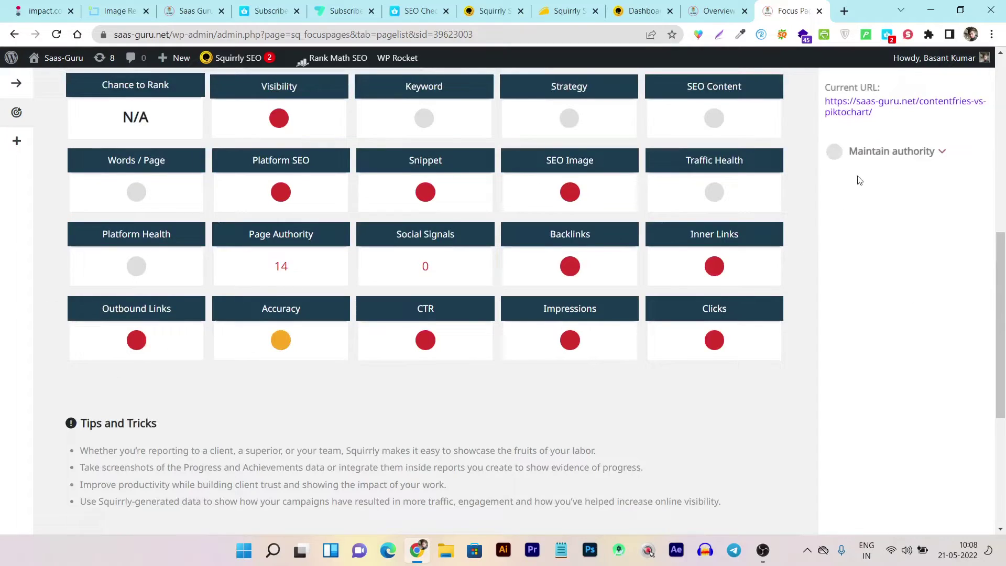
click(939, 153)
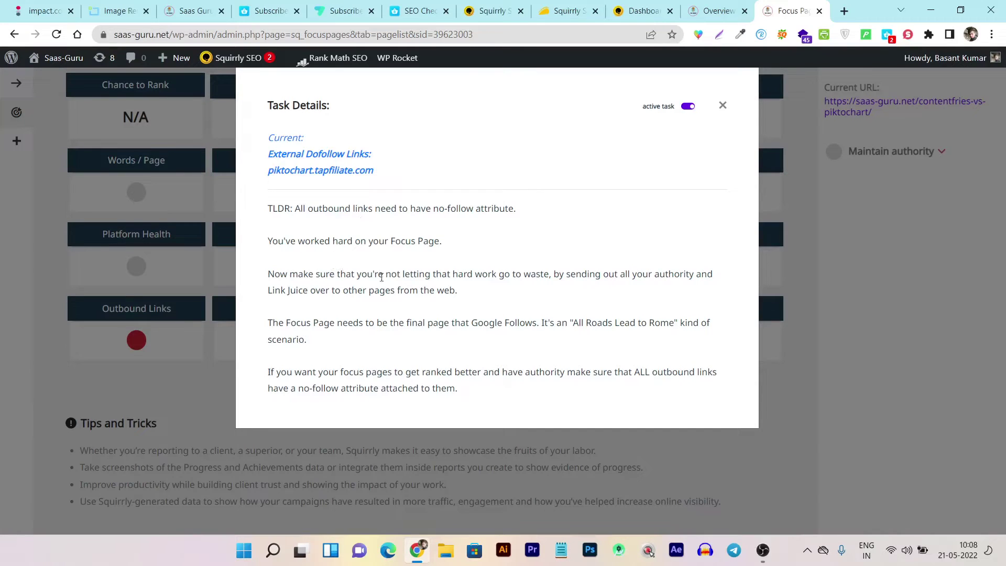
click(723, 105)
Look over the Focus Page details once more and return to the plugin's Overview page.
scroll(665, 222, up, 5)
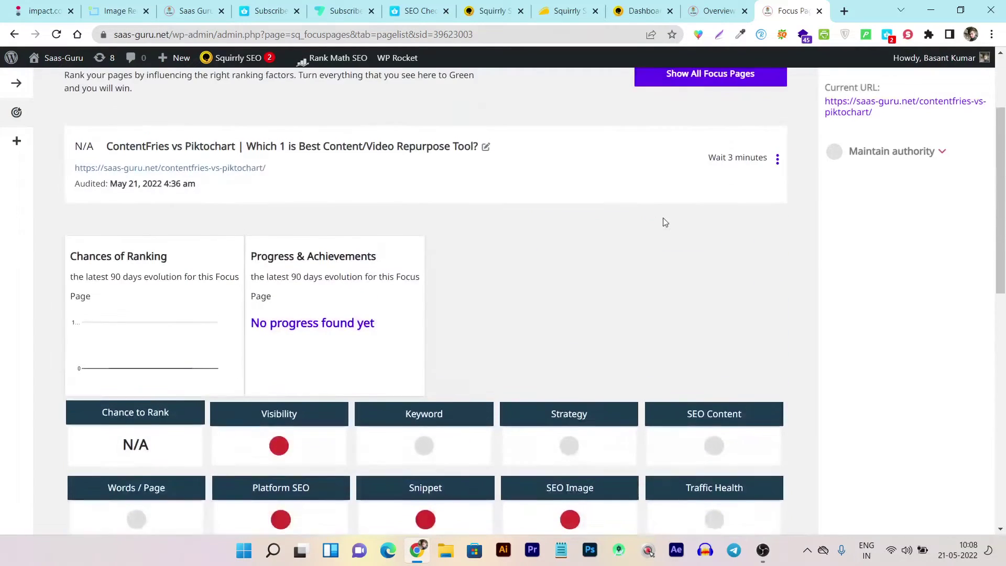
scroll(661, 224, down, 5)
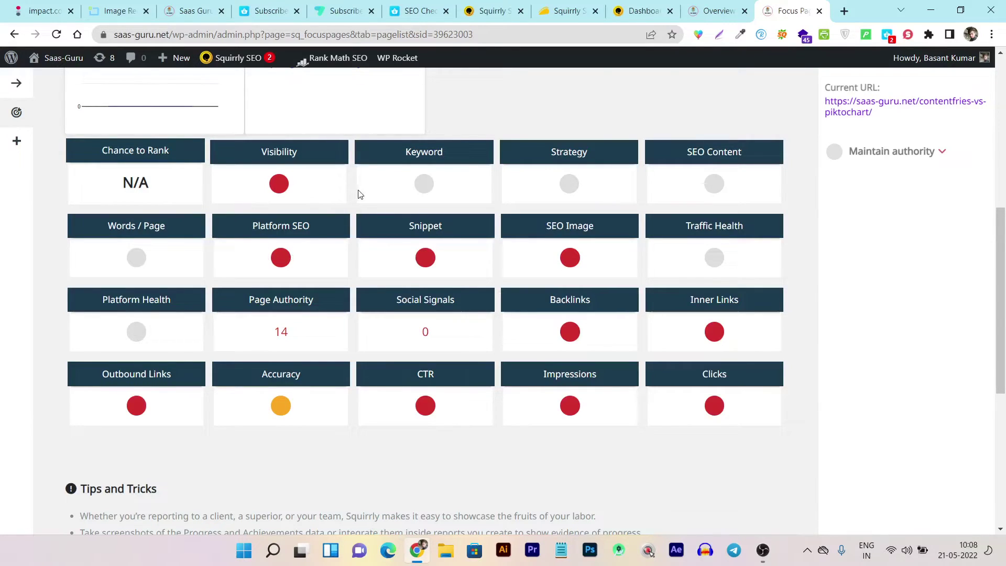
scroll(360, 194, up, 7)
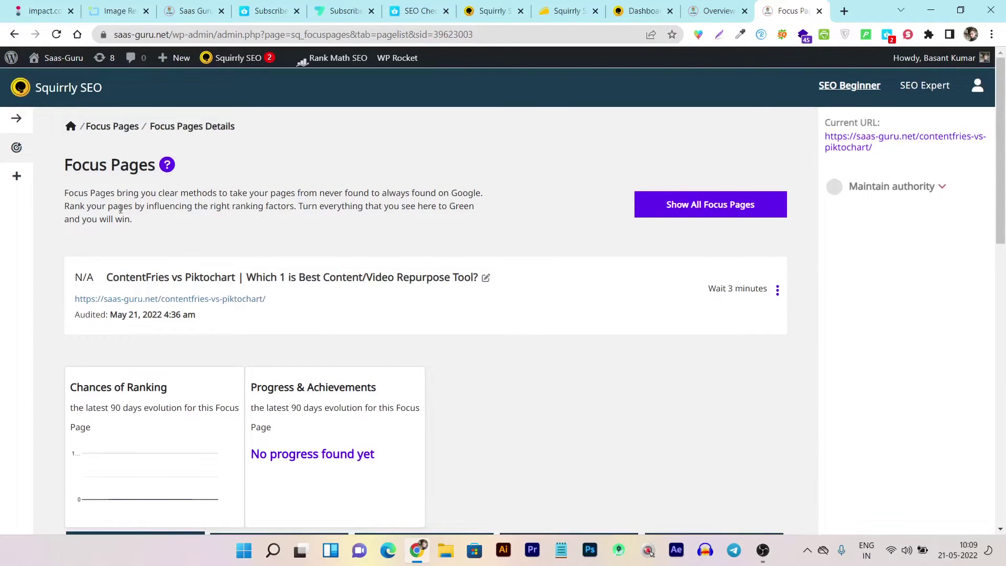
scroll(309, 238, down, 5)
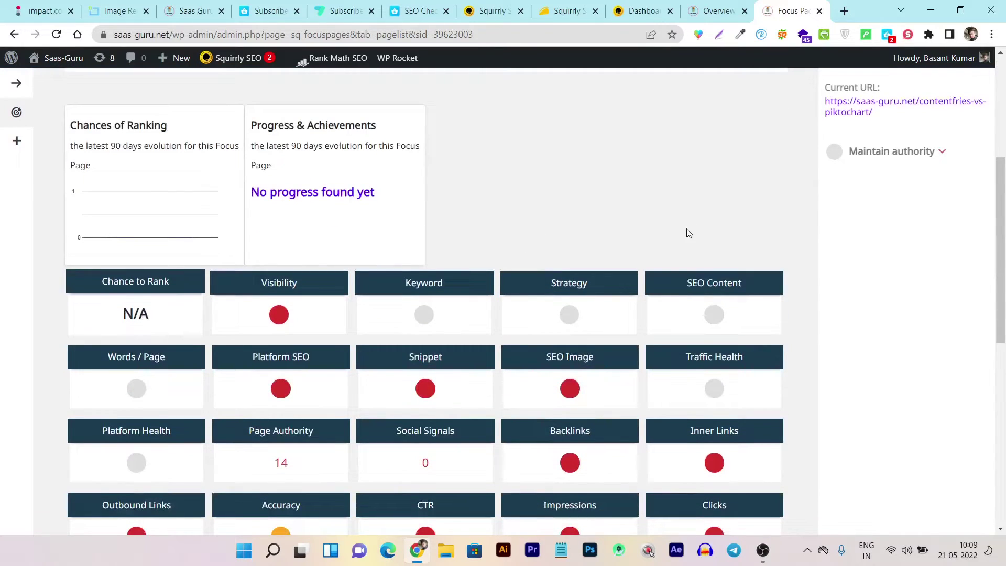
scroll(697, 226, up, 5)
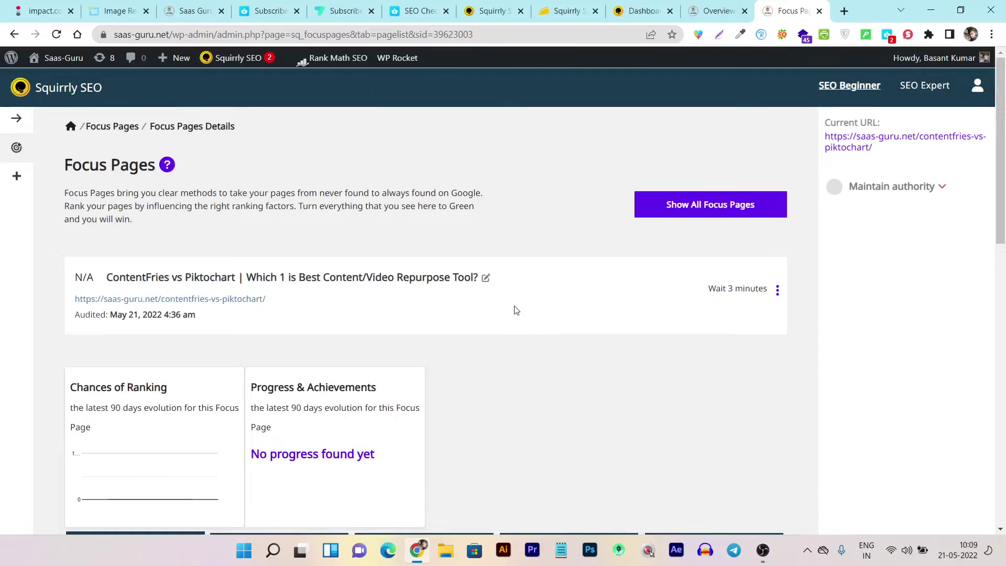
click(8, 124)
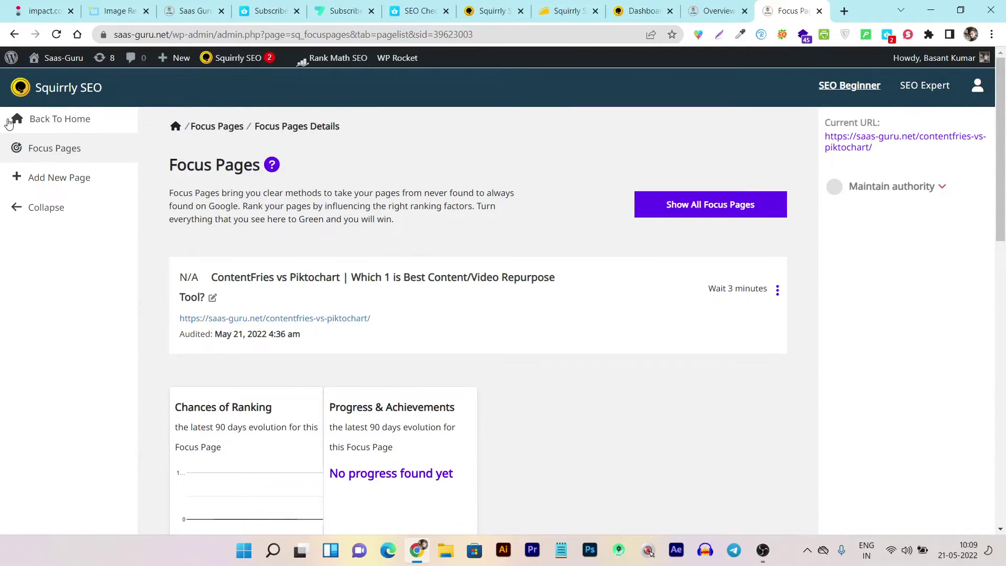
click(53, 130)
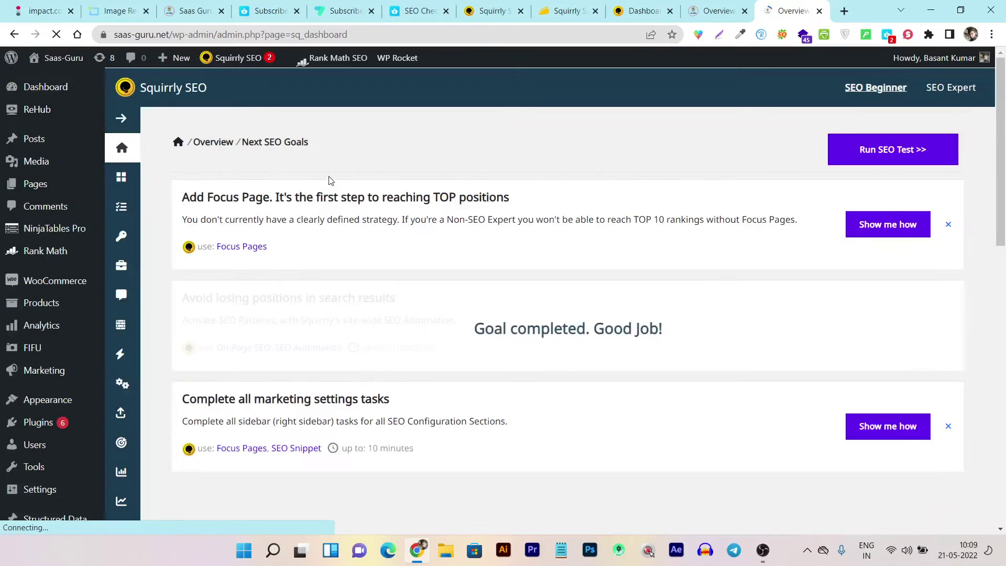
Dismiss the Website SEO Check and look over the main features, 14 Days Journey and Free Learning Materials on the Overview page.
scroll(111, 342, down, 9)
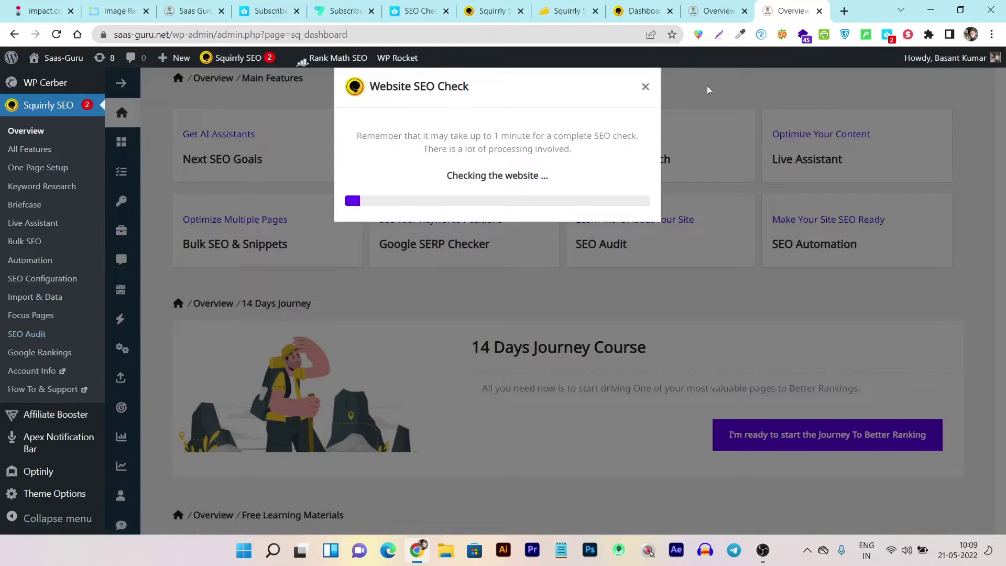
click(645, 87)
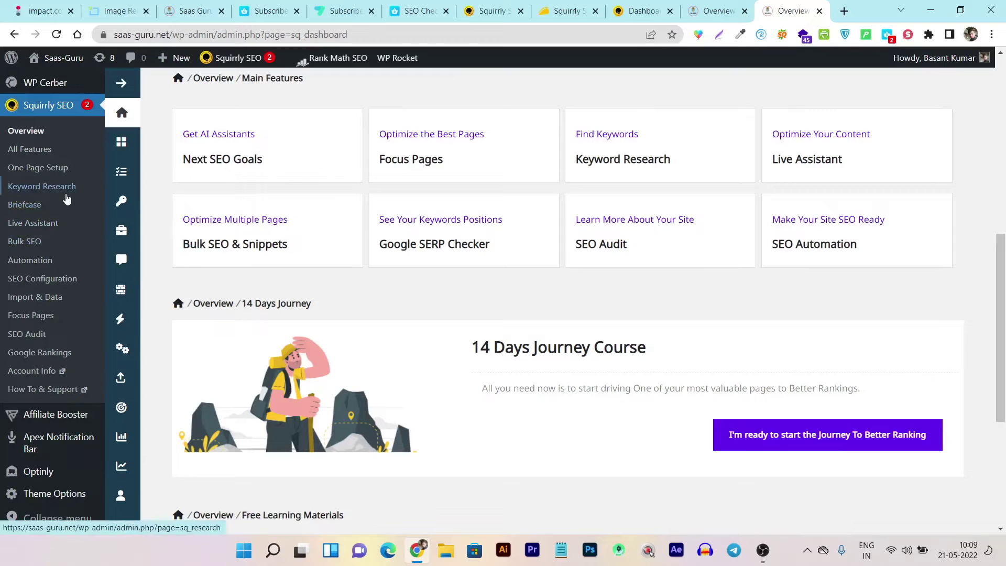
scroll(67, 241, down, 1)
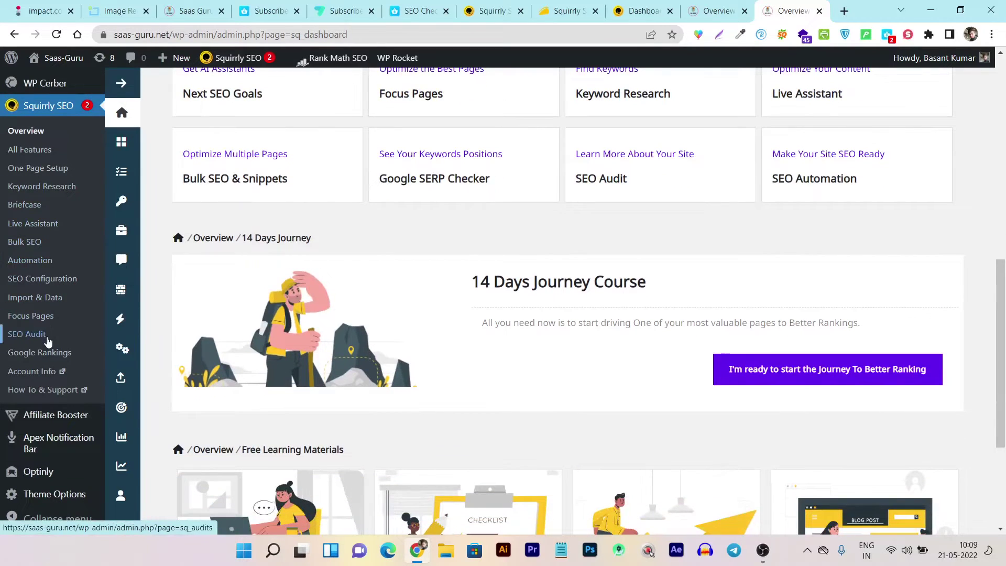
scroll(66, 352, up, 3)
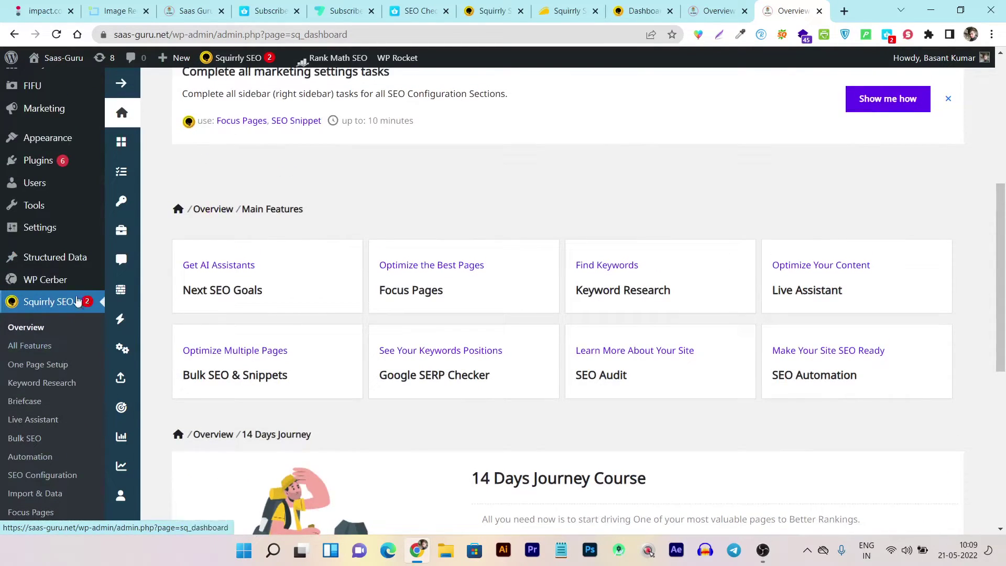
scroll(65, 221, down, 4)
scroll(68, 332, down, 2)
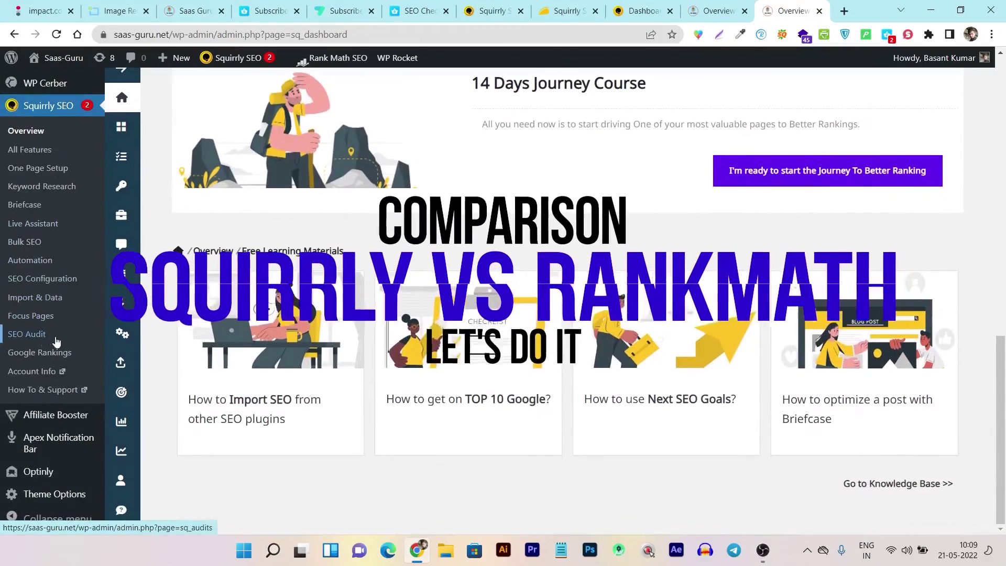
Open the Rank Math plugin's dashboard in the WordPress admin.
scroll(74, 386, up, 4)
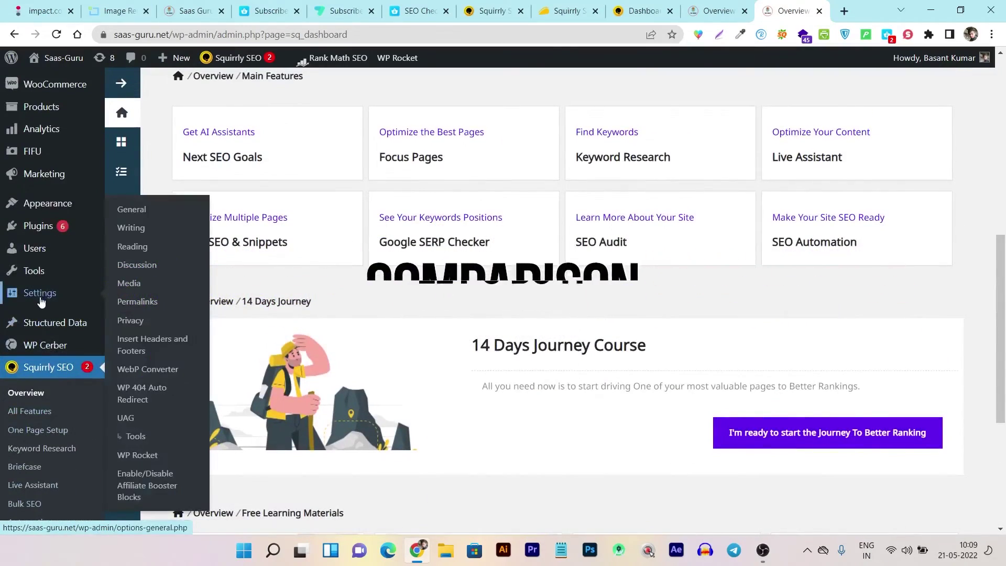
scroll(51, 211, up, 4)
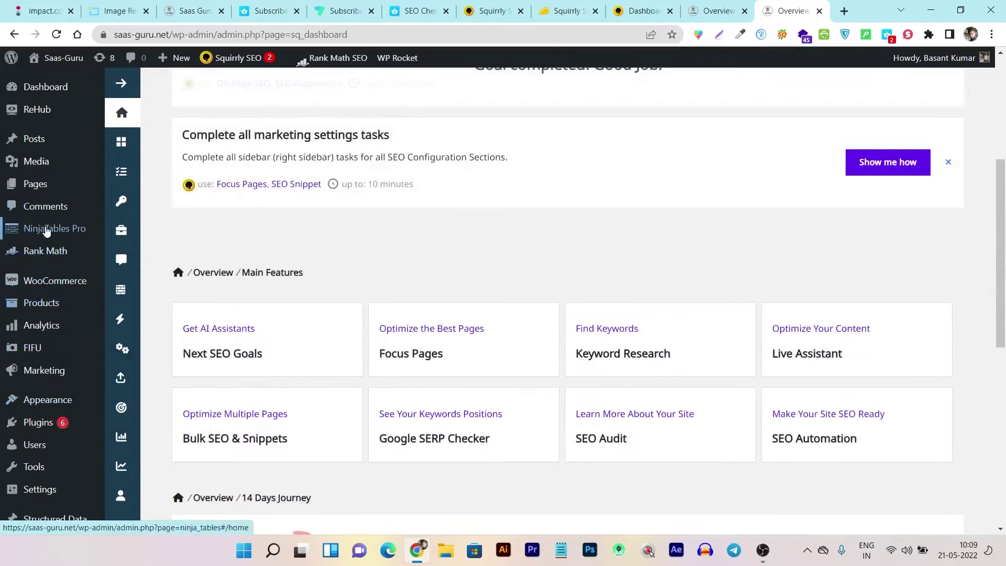
mouse_move(47, 252)
click(134, 256)
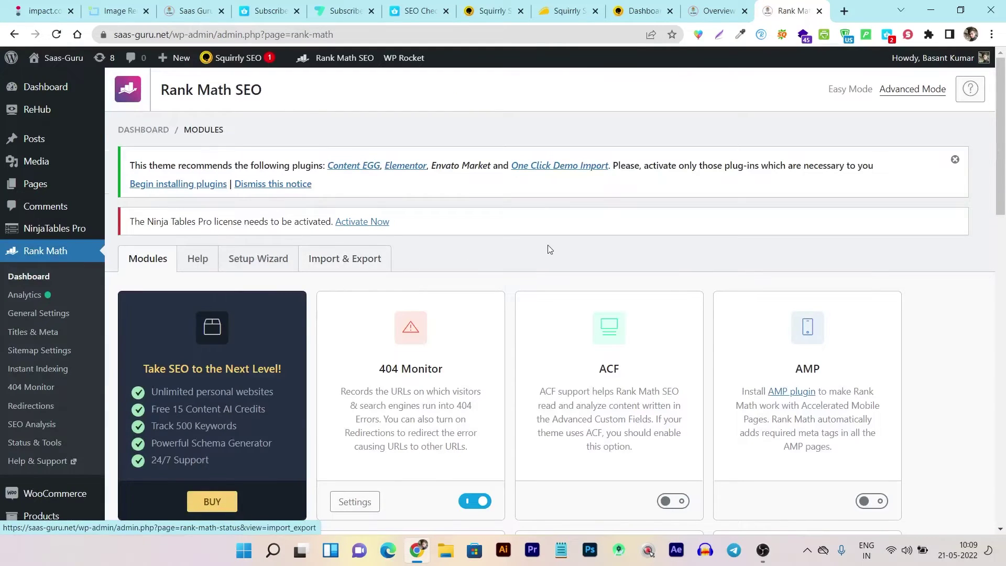
Review the Rank Math modules, from 404 Monitor and Content AI to Redirections, Schema, Sitemap and WooCommerce.
scroll(528, 258, down, 14)
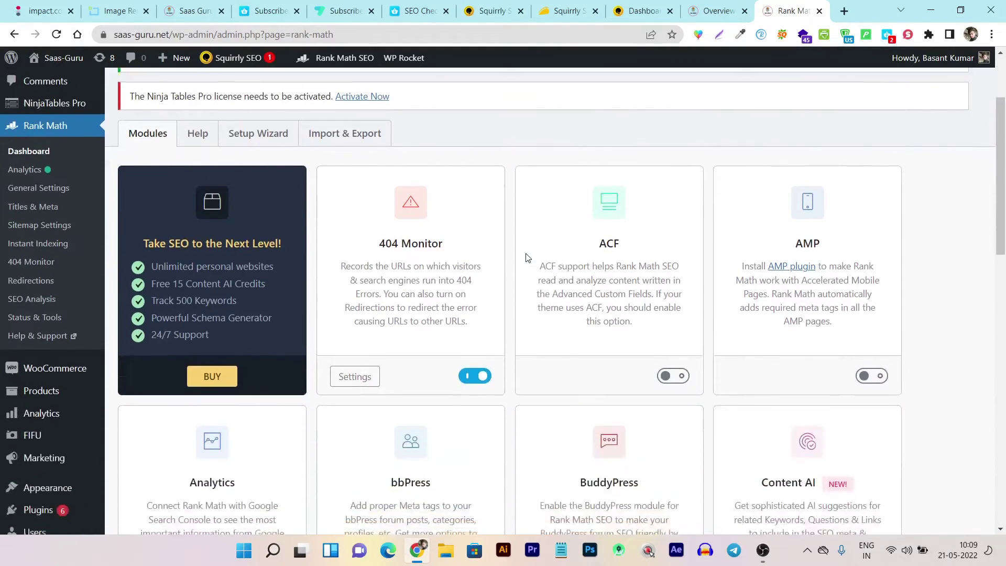
scroll(528, 258, down, 4)
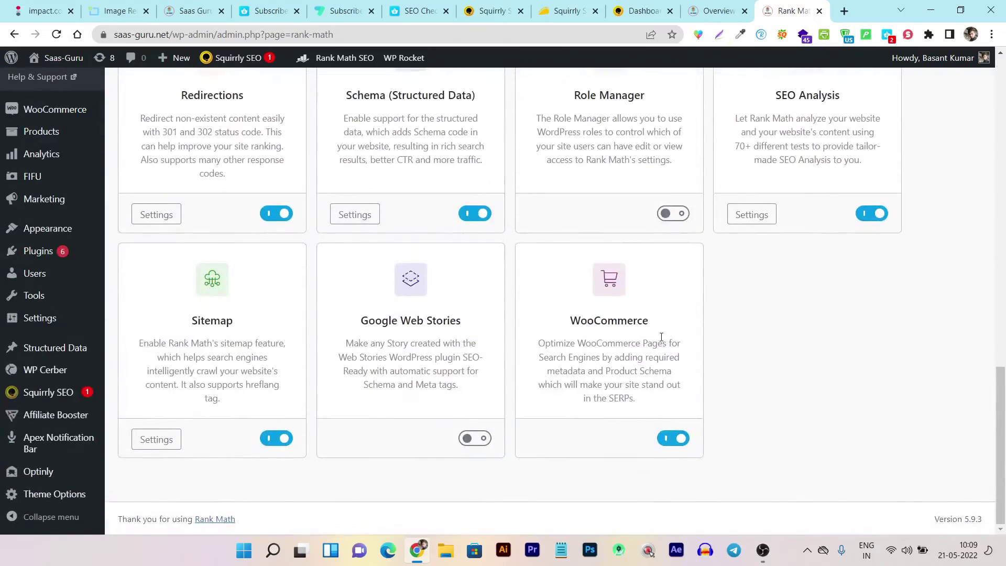
scroll(876, 368, up, 18)
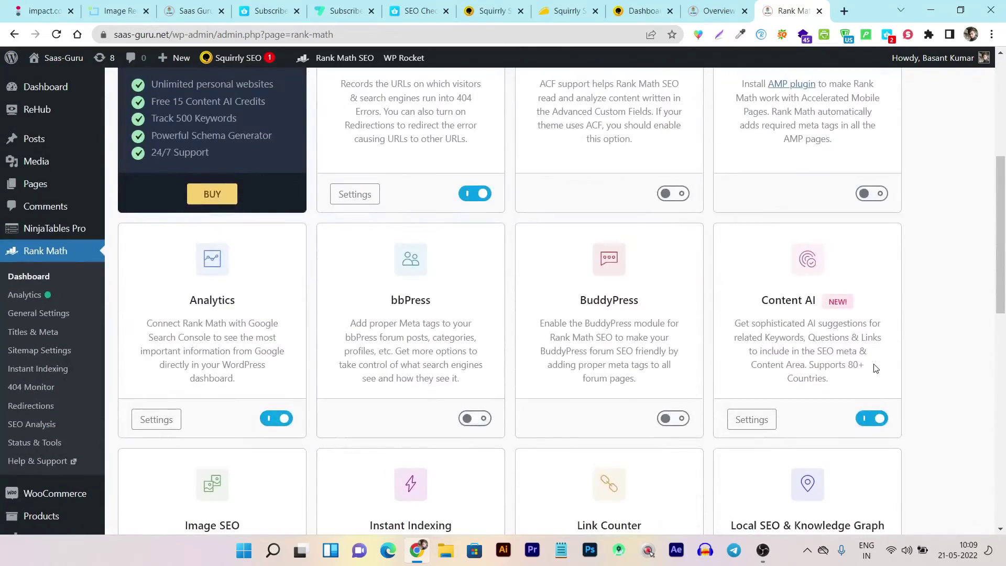
scroll(566, 304, down, 12)
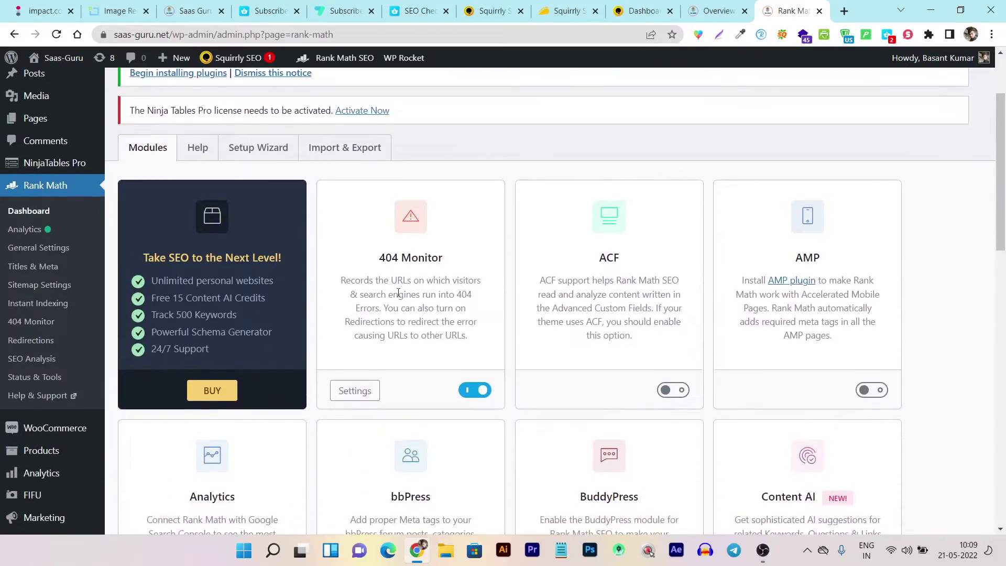
scroll(925, 300, down, 3)
scroll(652, 325, up, 4)
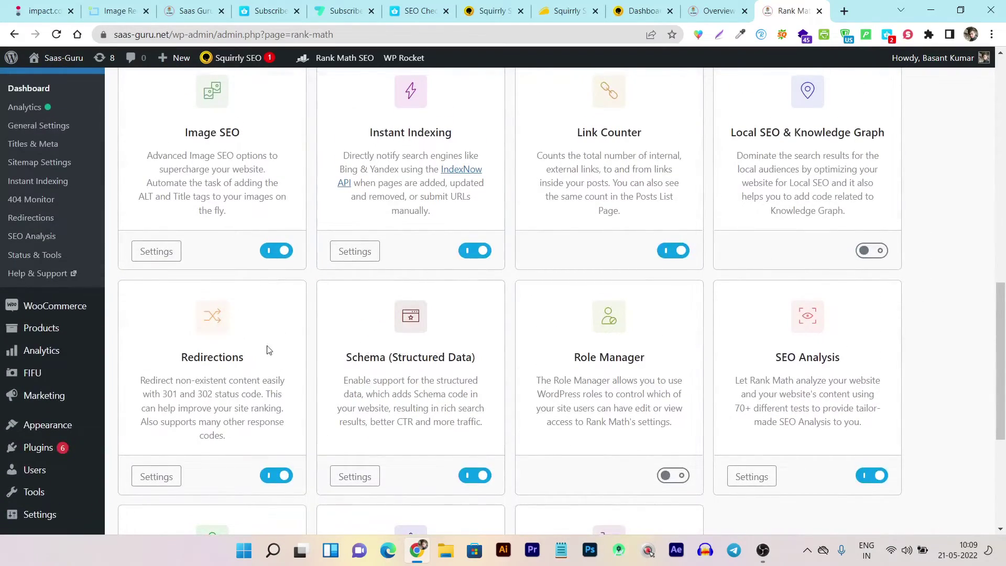
scroll(316, 341, up, 12)
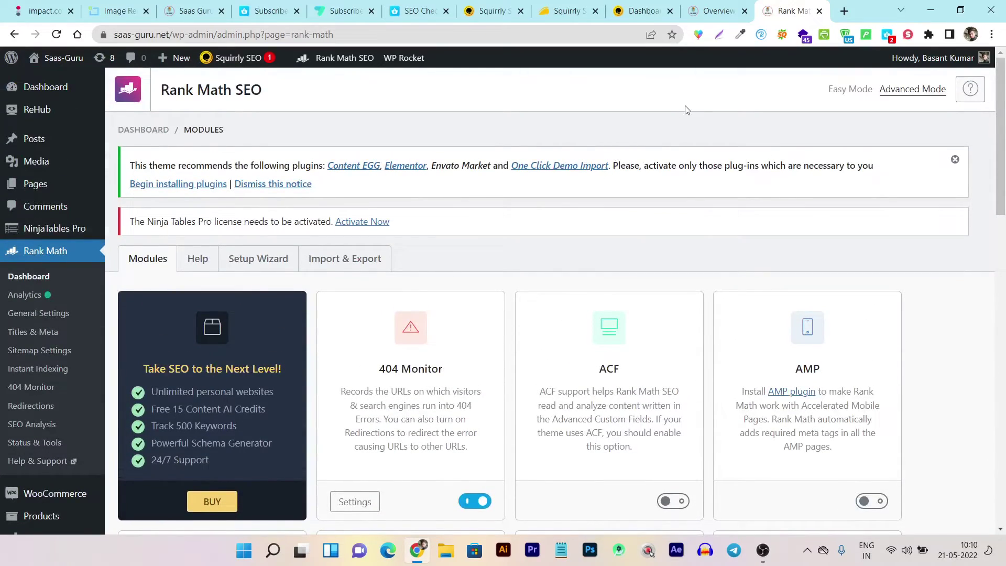
scroll(497, 355, down, 11)
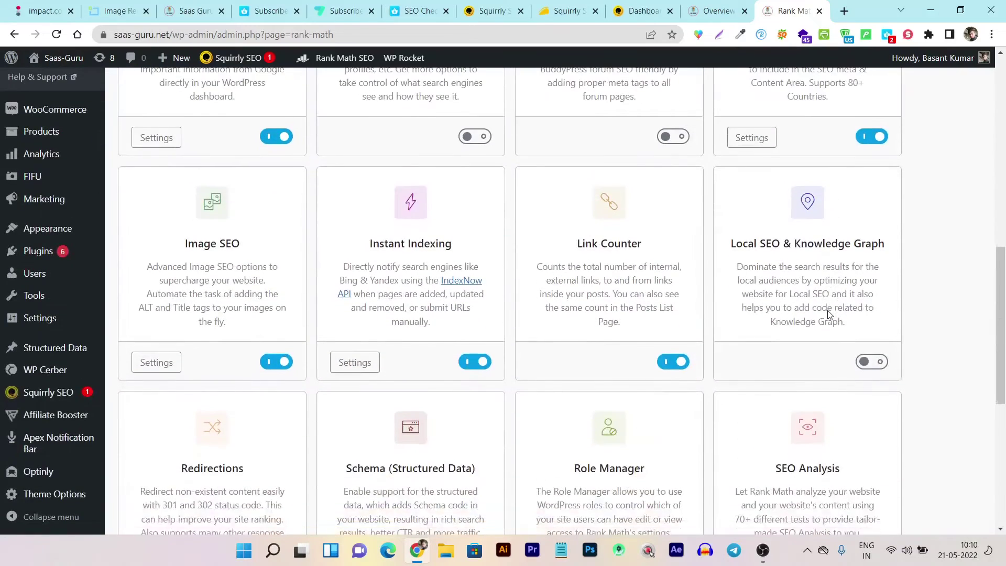
scroll(374, 306, up, 4)
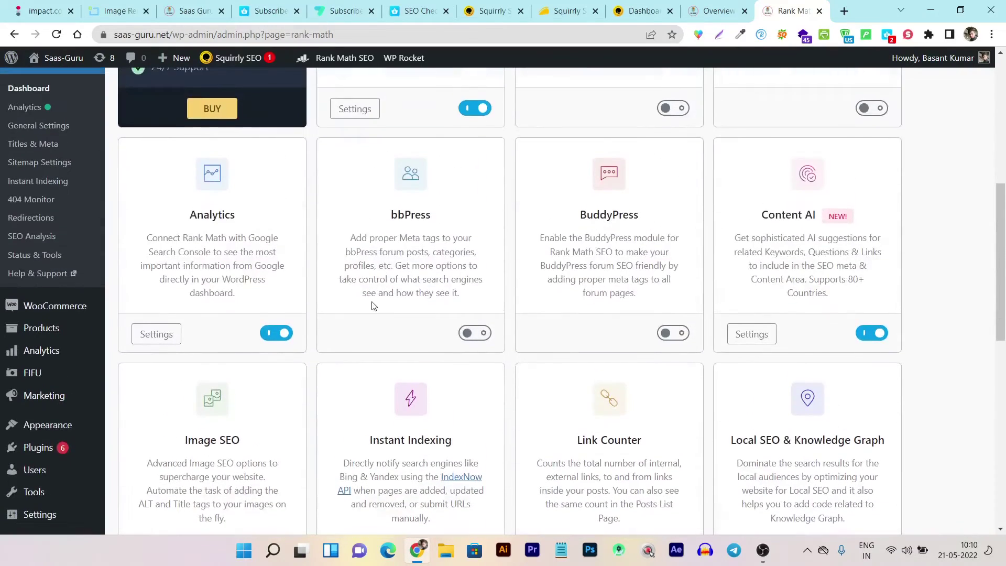
scroll(447, 275, up, 8)
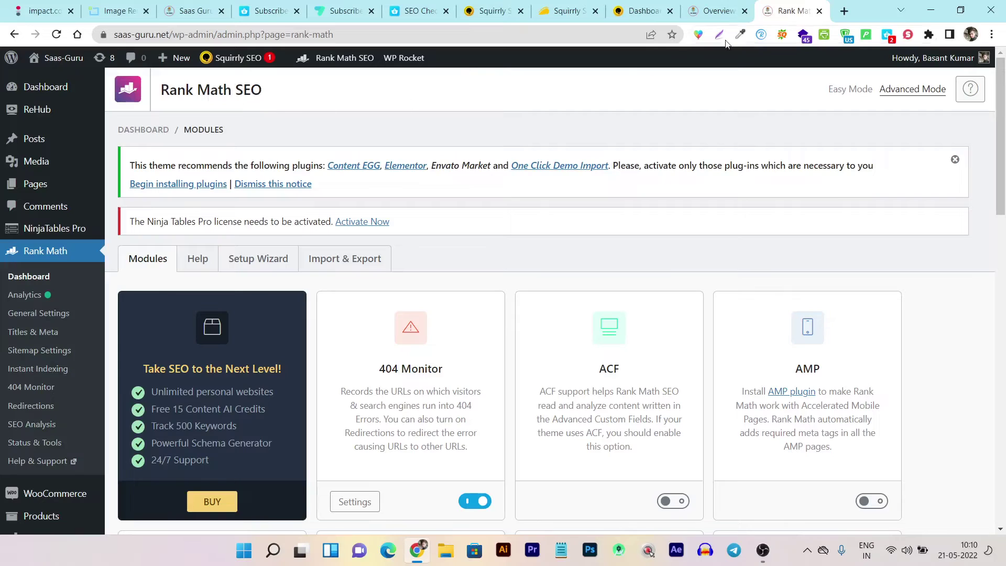
Search the web for "rank math" in a new browser tab.
click(844, 11)
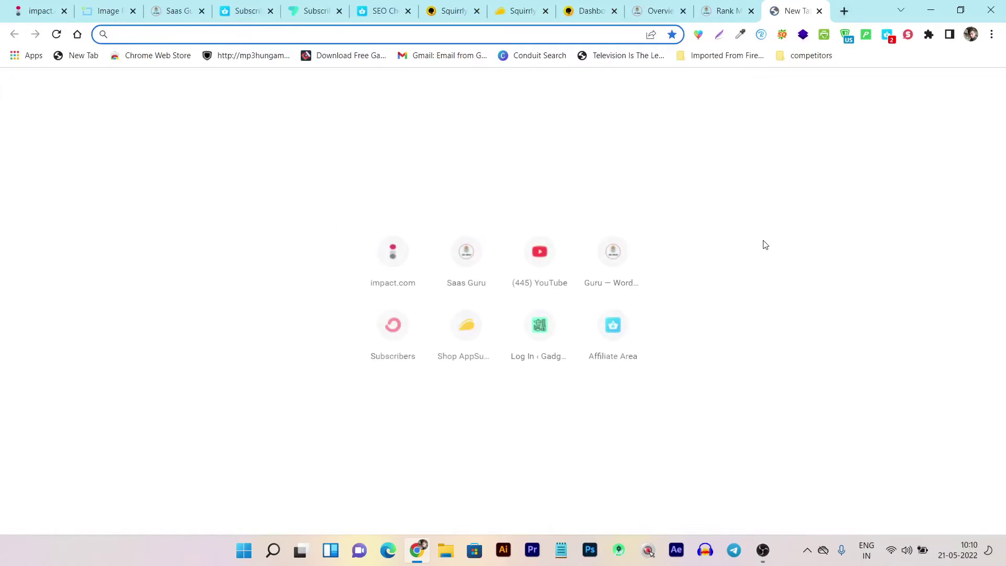
text(ra)
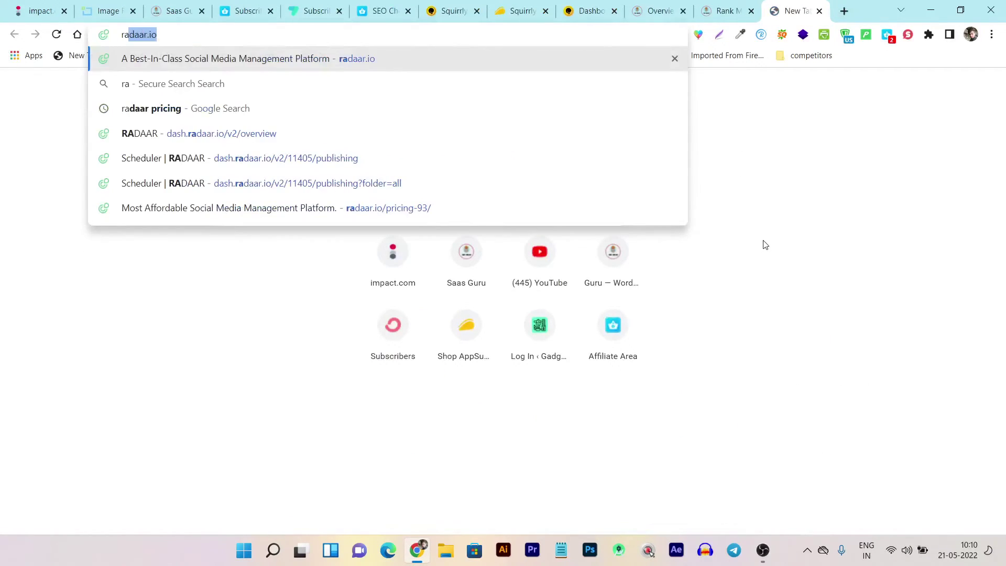
text(nk math)
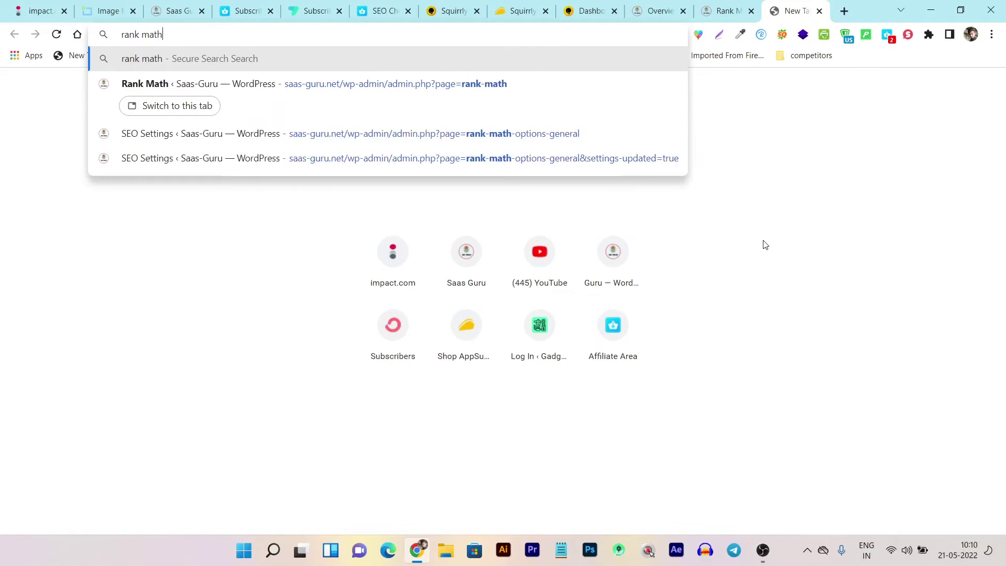
key(Return)
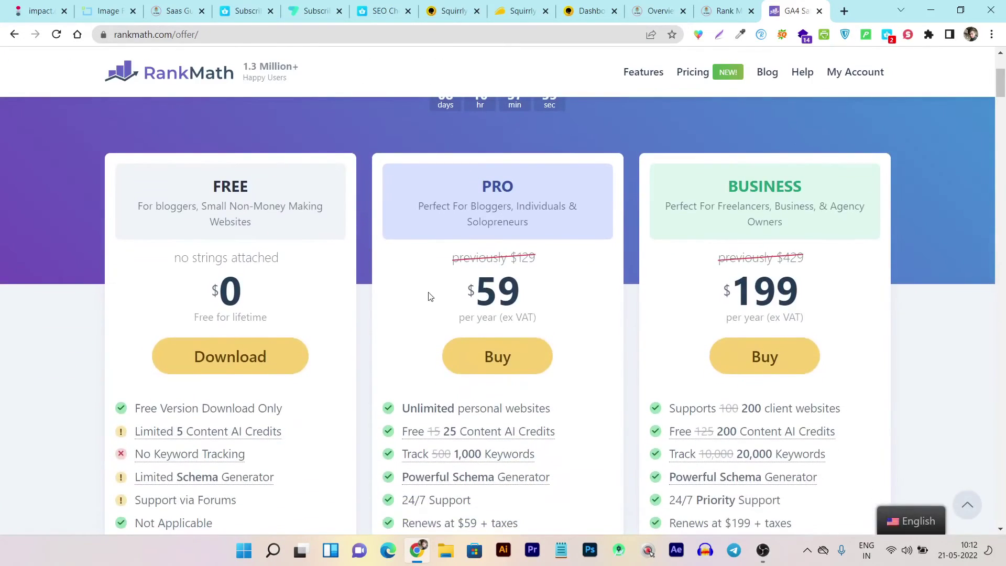
Examine the Rank Math PRO plan's price, highlighting its "per year" billing term, and read its included features.
scroll(425, 296, down, 2)
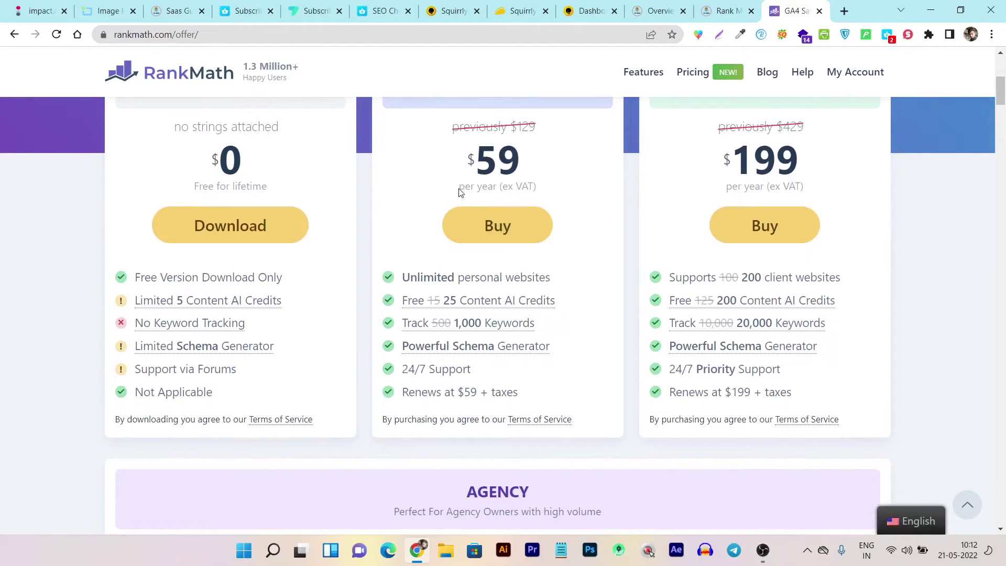
mouse_move(459, 193)
mouse_down()
mouse_move(495, 198)
mouse_move(496, 188)
mouse_move(459, 190)
mouse_up()
scroll(630, 246, up, 4)
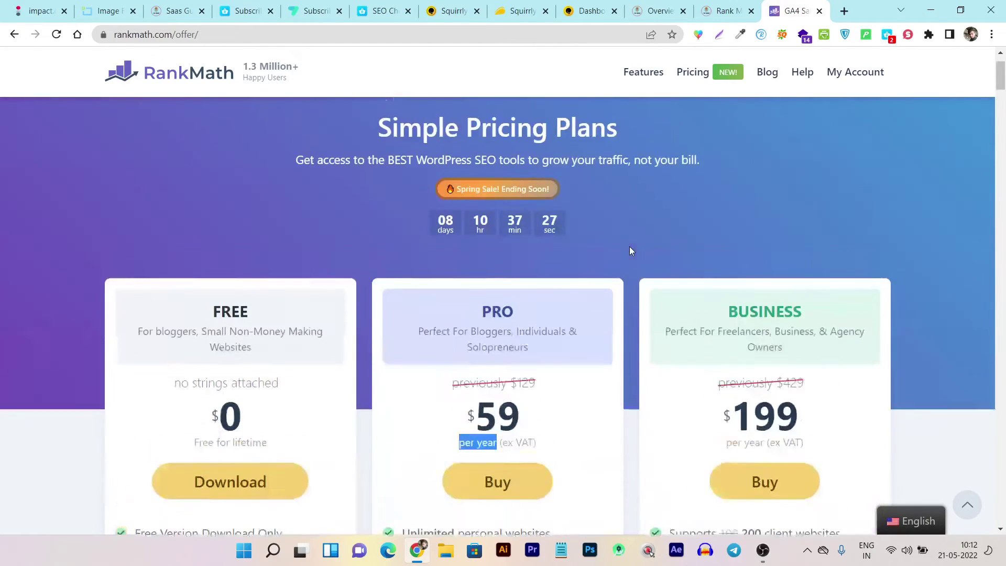
scroll(630, 246, down, 4)
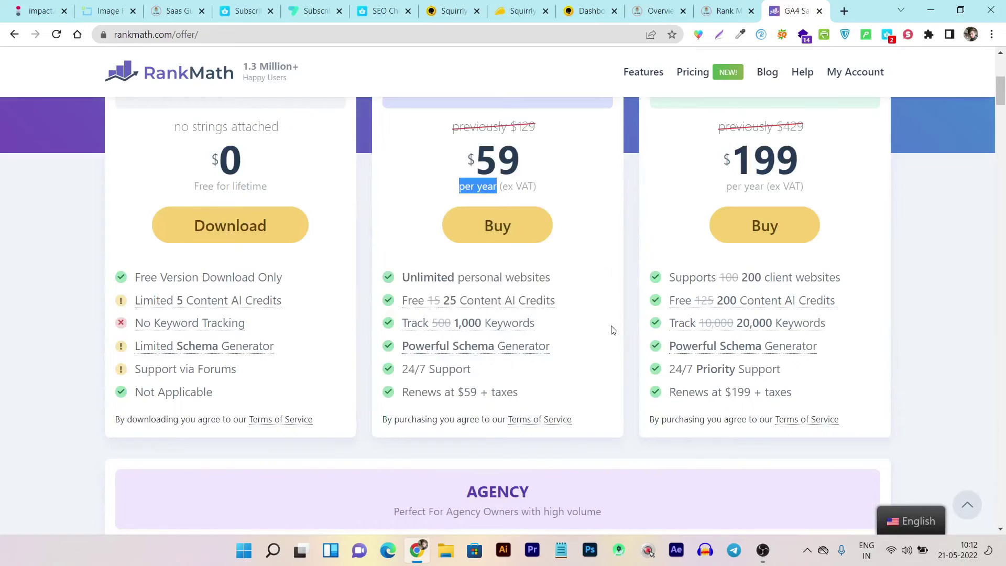
mouse_move(451, 329)
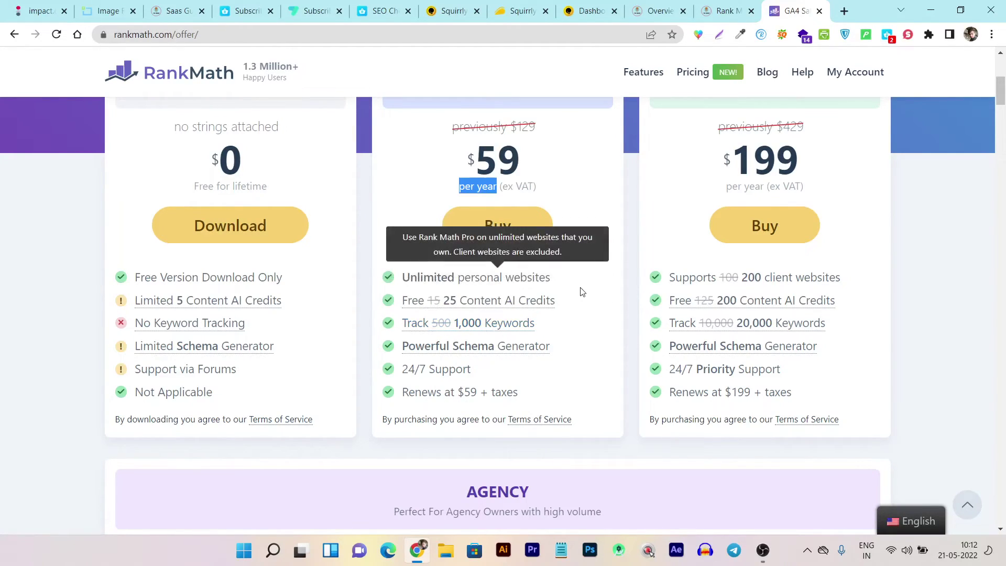
Compare the features of the FREE, PRO and BUSINESS plans and read the PRO plan's note on personal websites.
scroll(572, 388, up, 2)
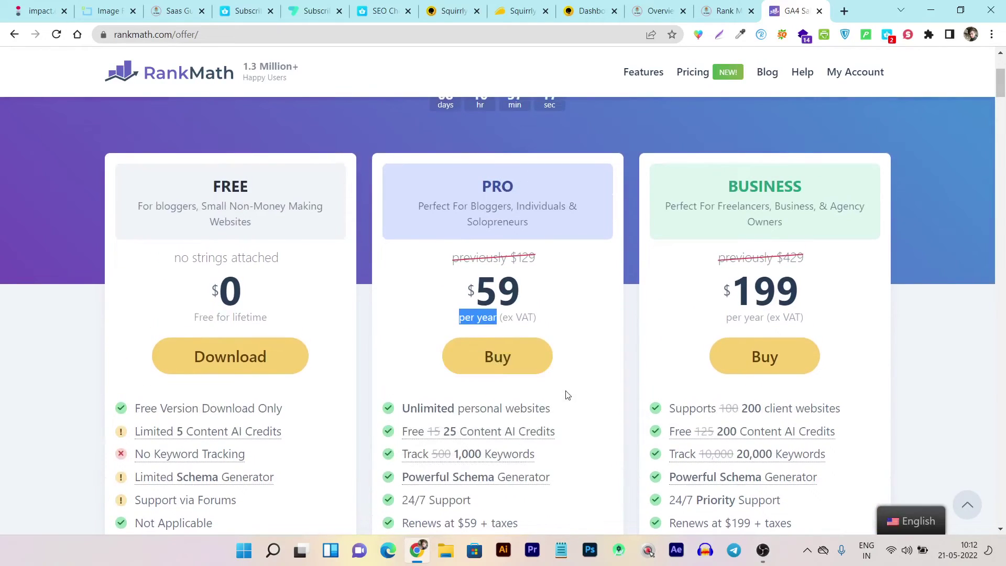
mouse_move(550, 440)
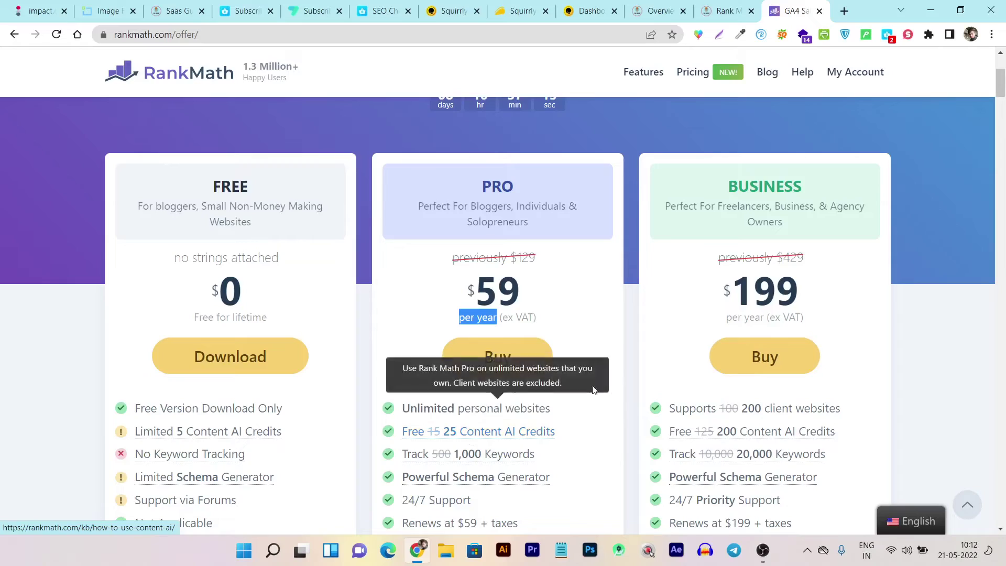
scroll(604, 375, down, 3)
scroll(603, 376, up, 4)
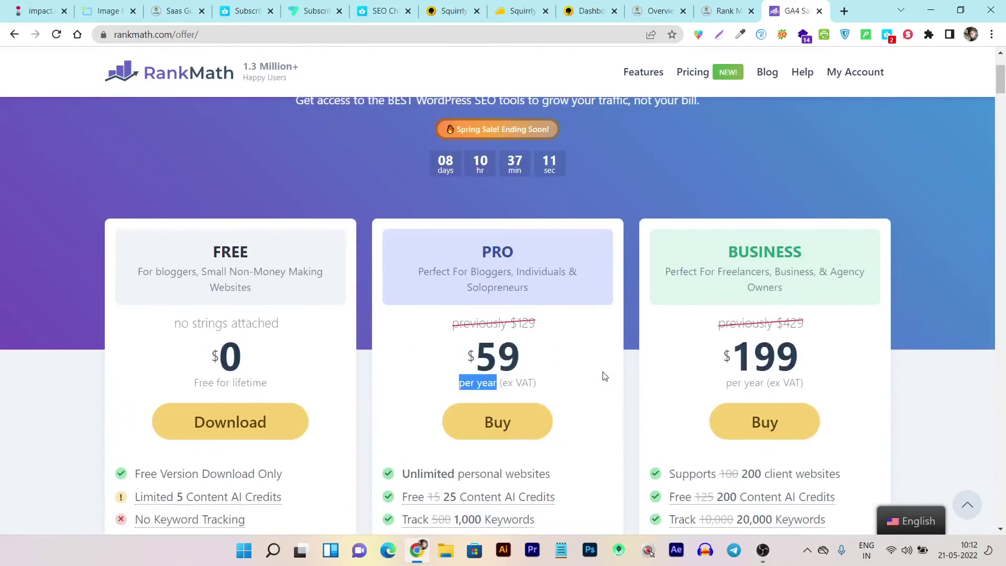
scroll(603, 377, down, 6)
scroll(595, 380, up, 6)
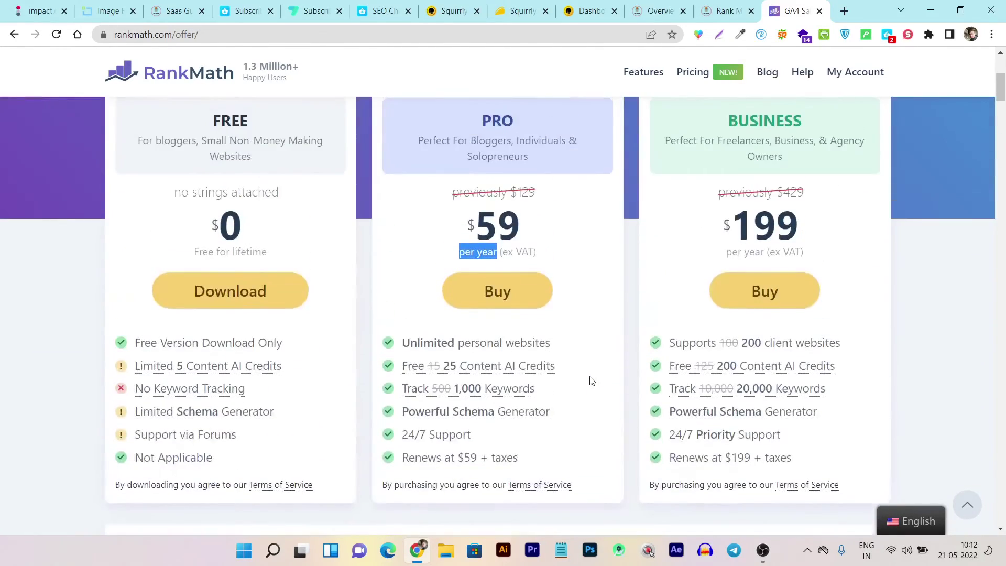
scroll(497, 379, down, 4)
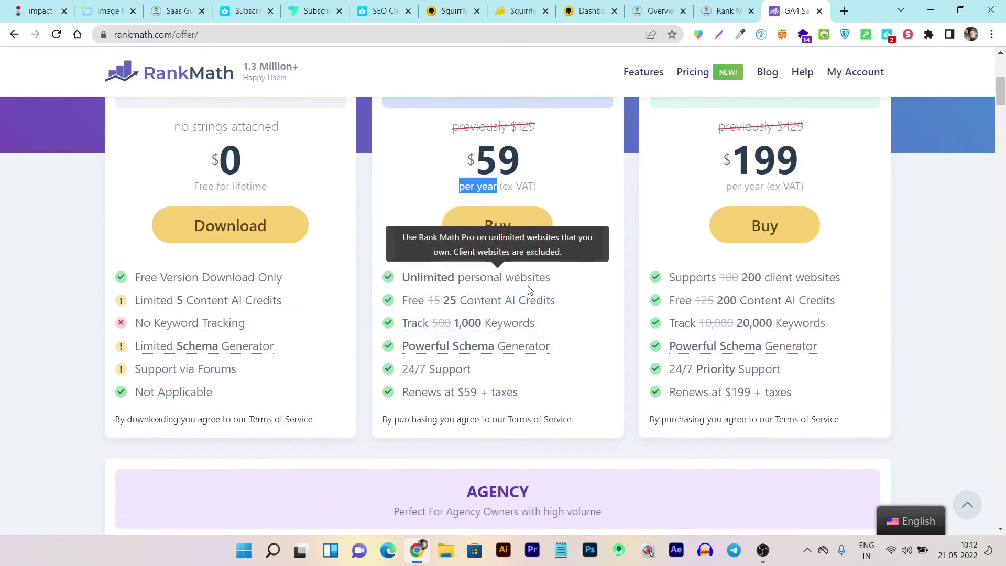
scroll(561, 288, up, 5)
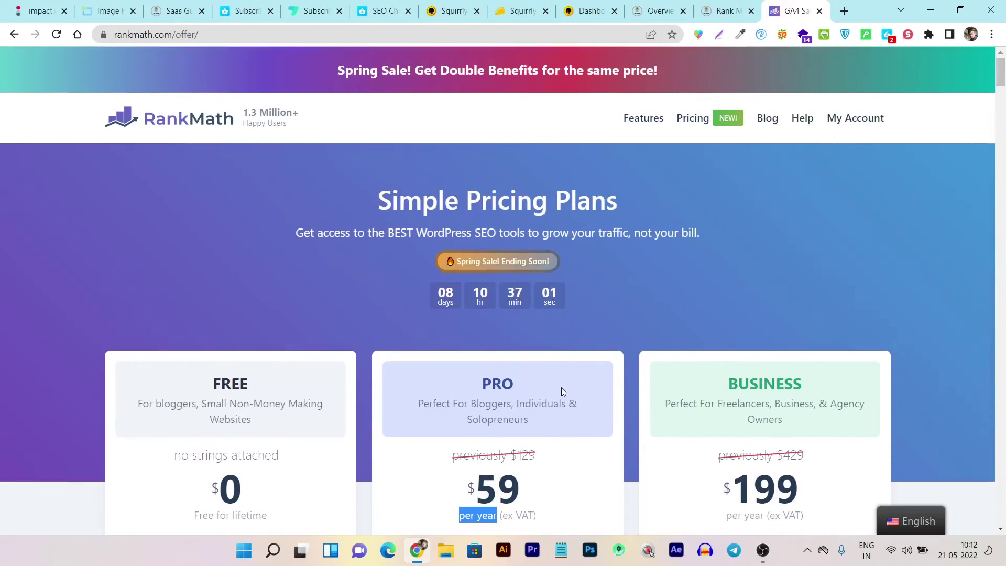
Highlight the "Unlimited personal websites" entry in the PRO plan's feature list, then clear the selection.
scroll(562, 392, down, 3)
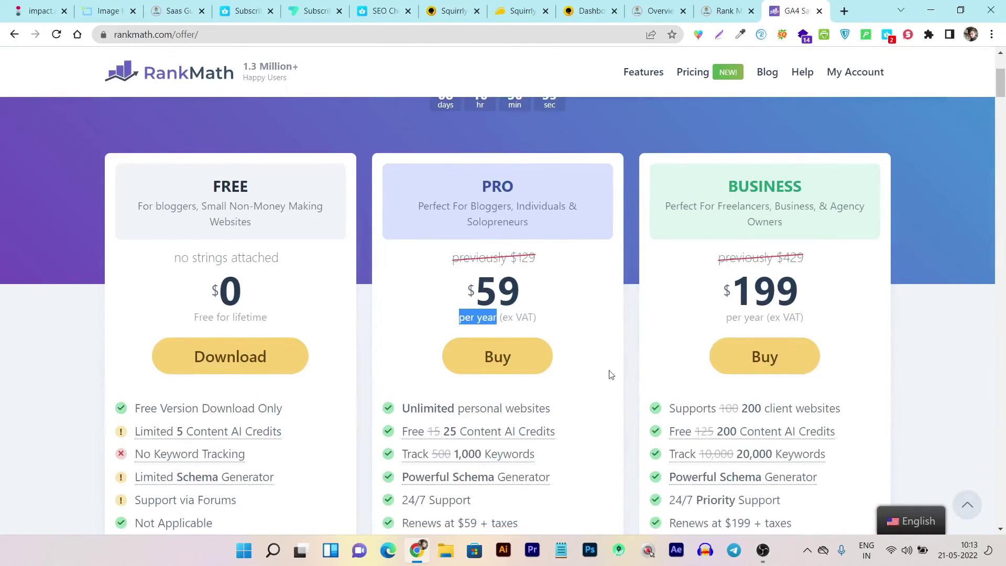
mouse_move(411, 415)
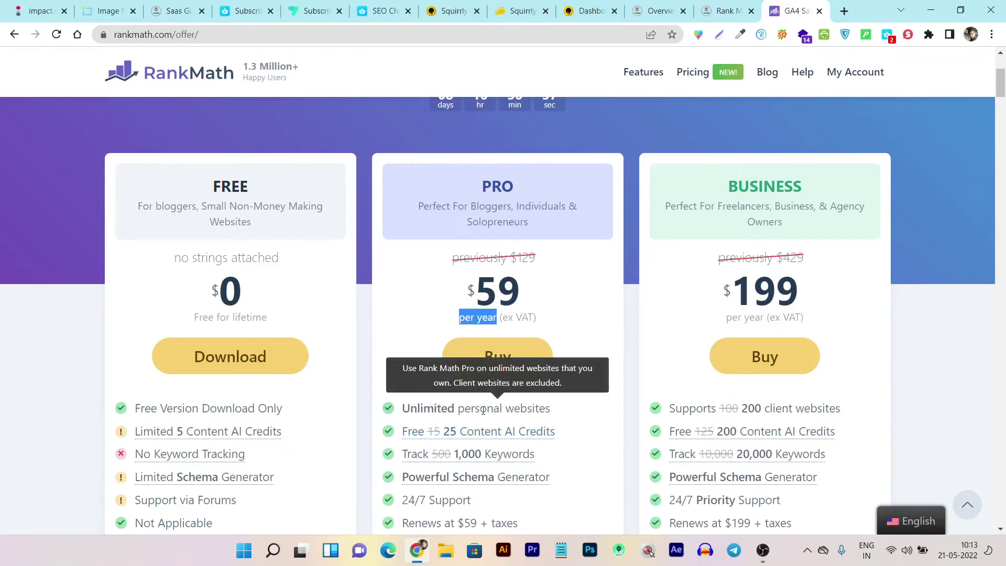
drag(560, 413, 410, 399)
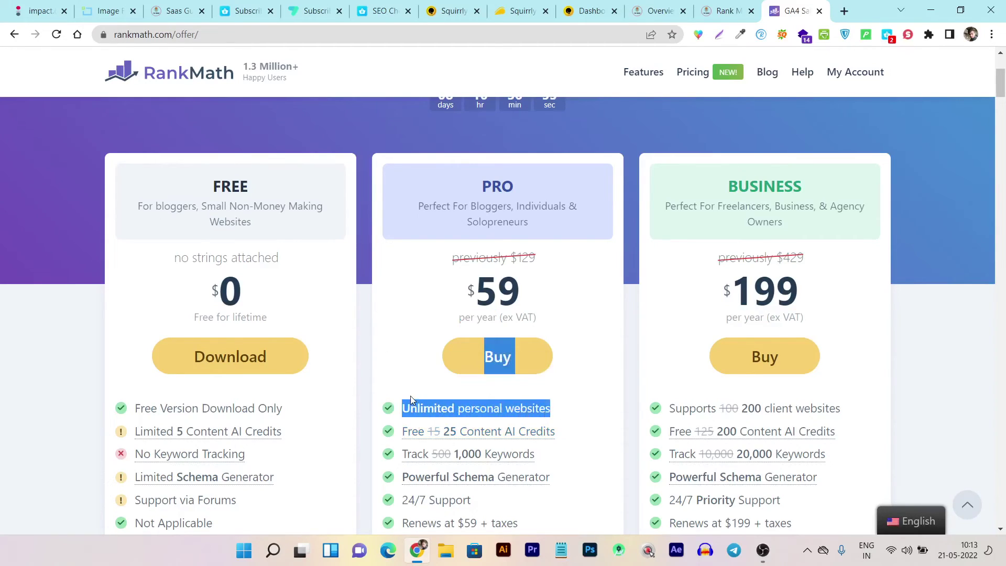
click(410, 398)
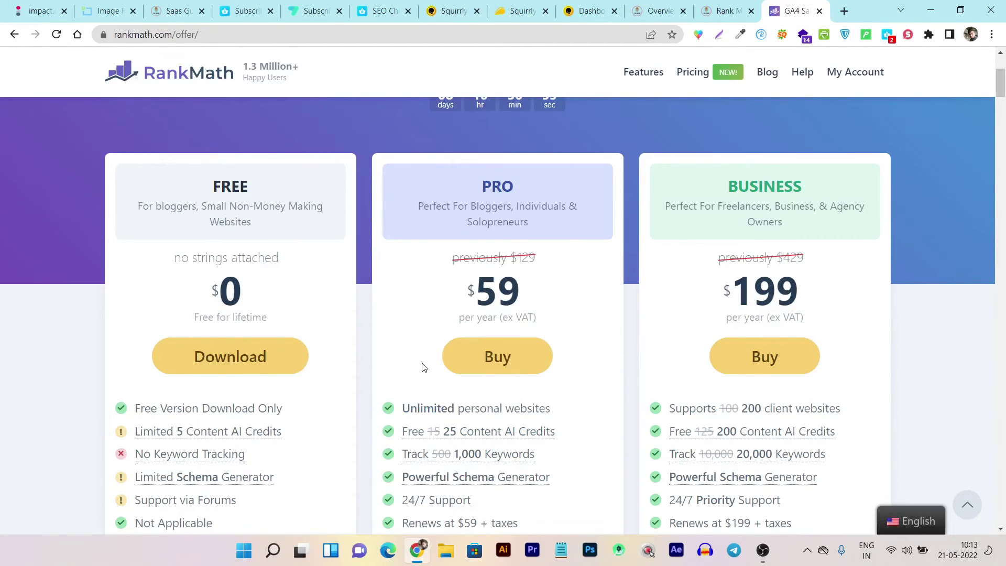
Return to the Squirrly SEO deal page on AppSumo and view the Single, Double and Multiple lifetime plans.
scroll(424, 367, up, 1)
scroll(425, 365, down, 1)
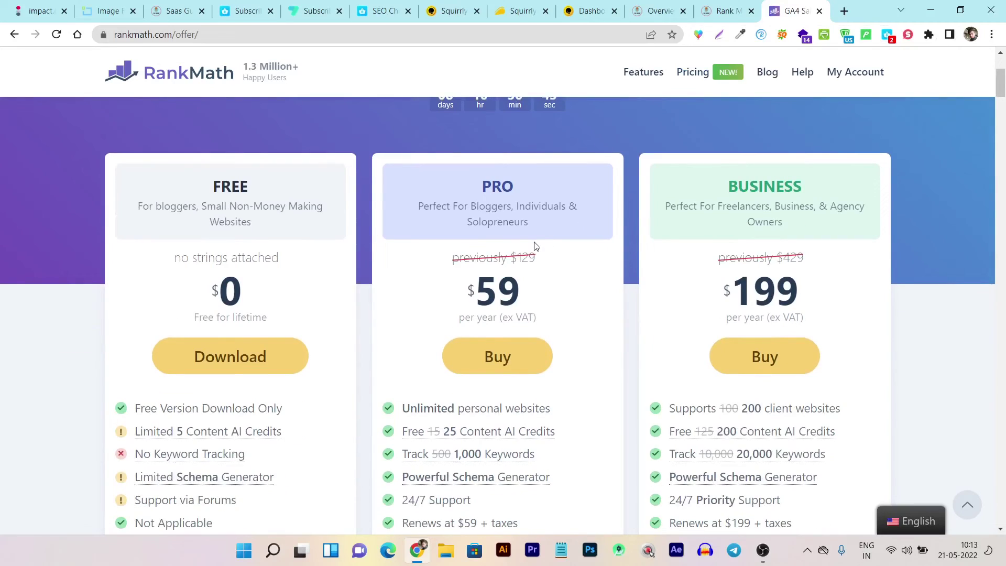
click(546, 4)
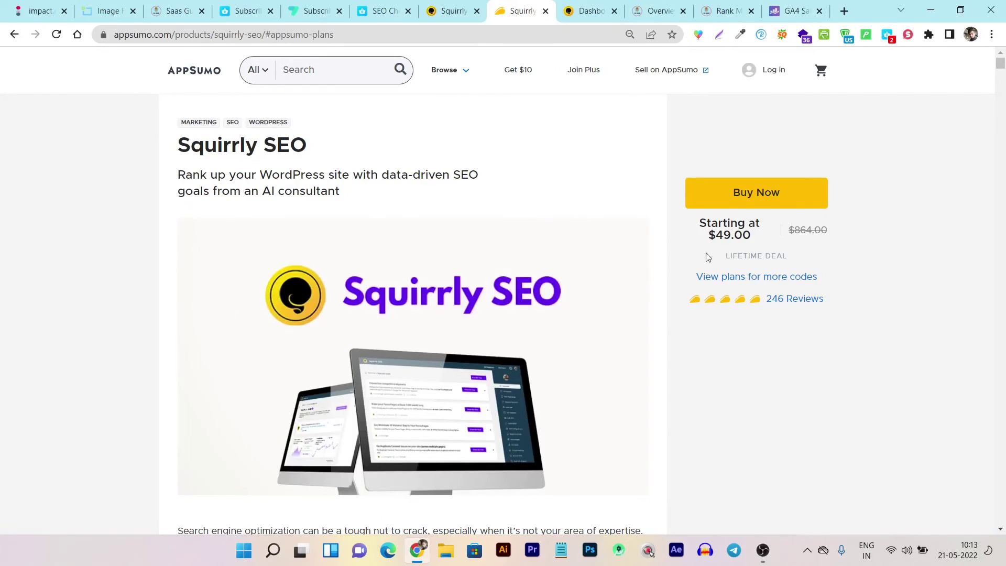
click(732, 277)
scroll(288, 380, down, 7)
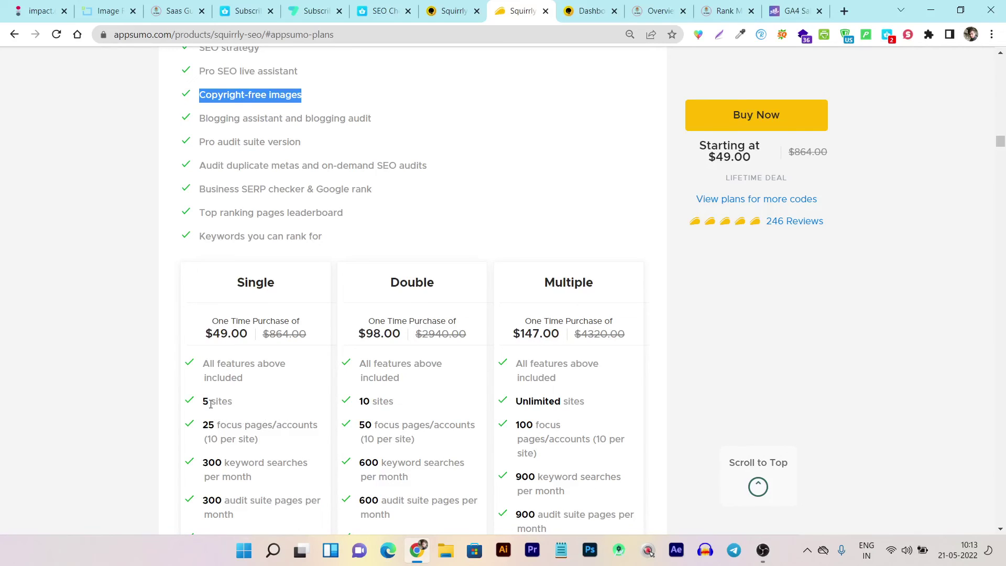
Look back over the deal terms and the product description's Google rankings and keyword research sections.
scroll(605, 336, up, 8)
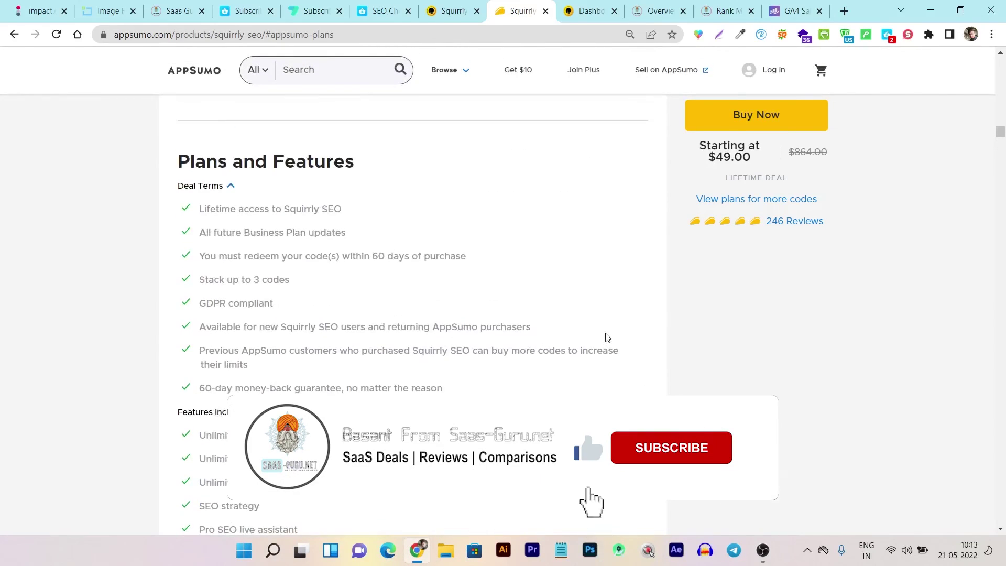
scroll(608, 337, up, 15)
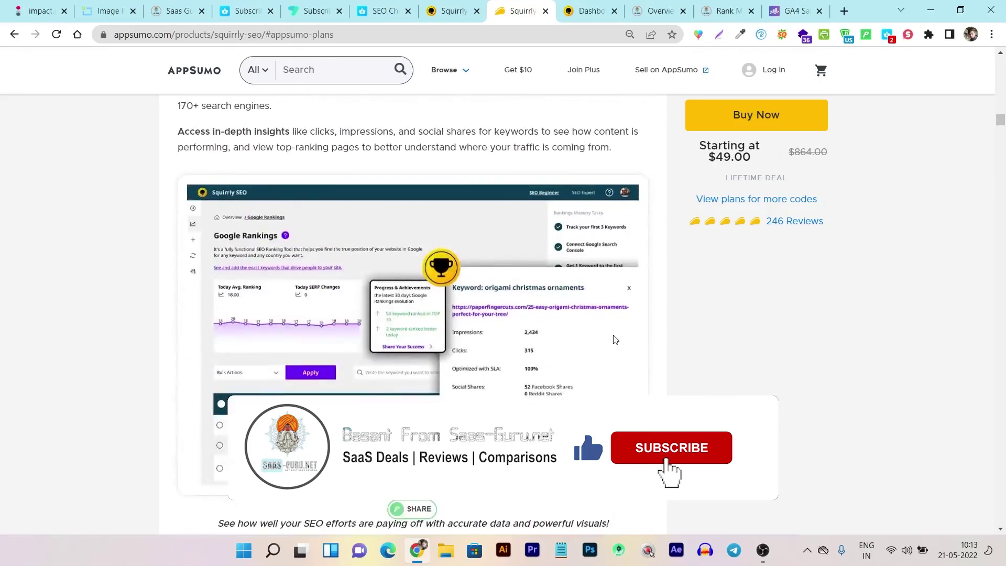
scroll(629, 365, up, 15)
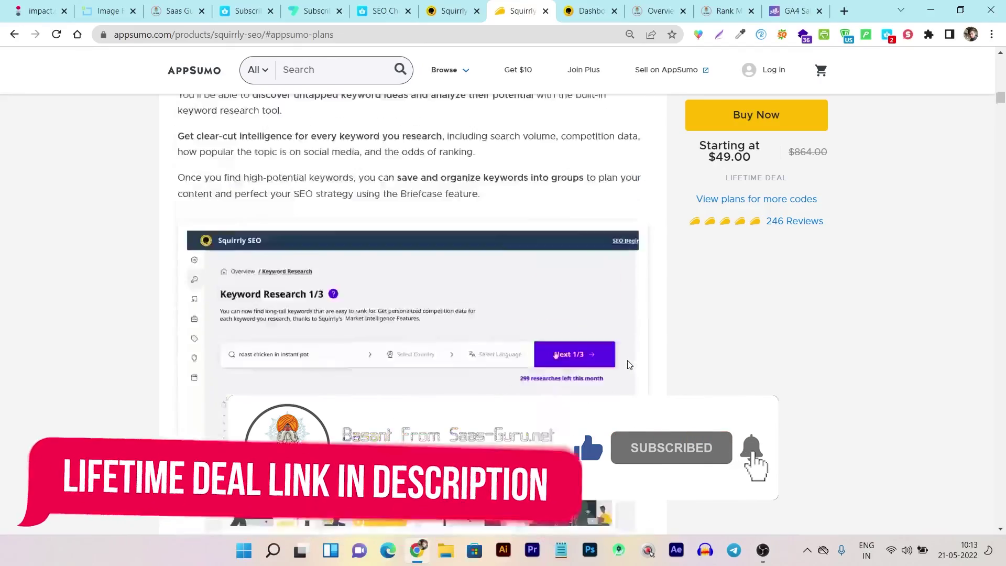